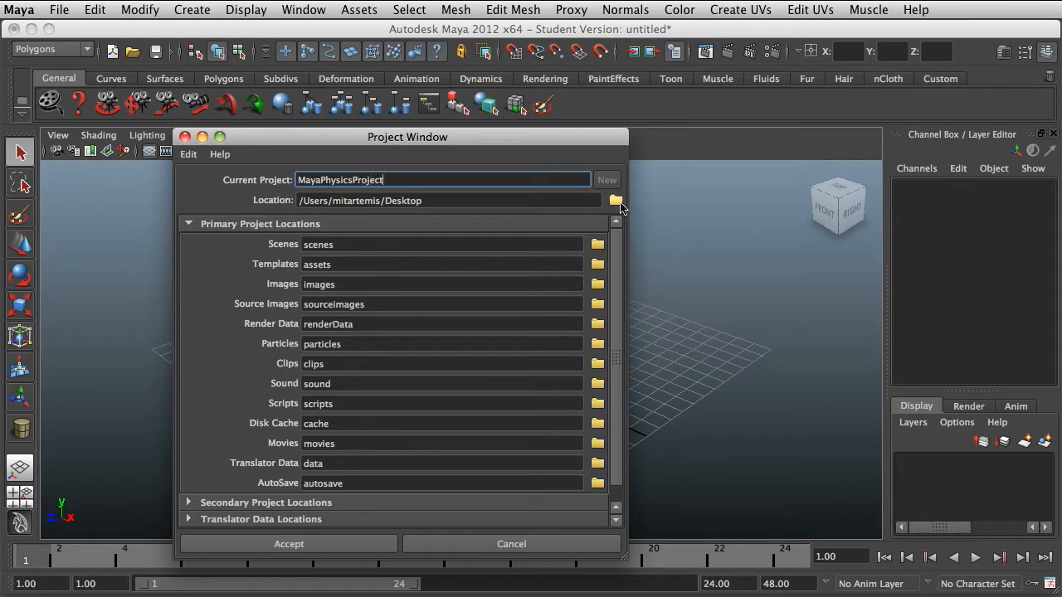
Set the Desktop as the location of the new MayaPhysicsProject project and accept the project settings
{"action": "left_click", "coordinate": [615, 201]}
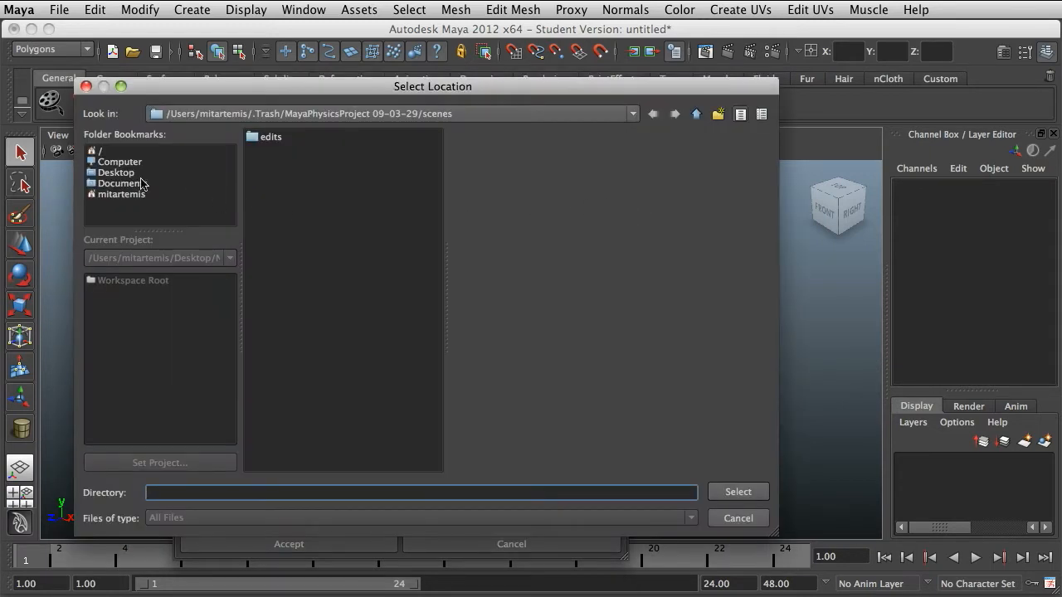
{"action": "left_click", "coordinate": [115, 173]}
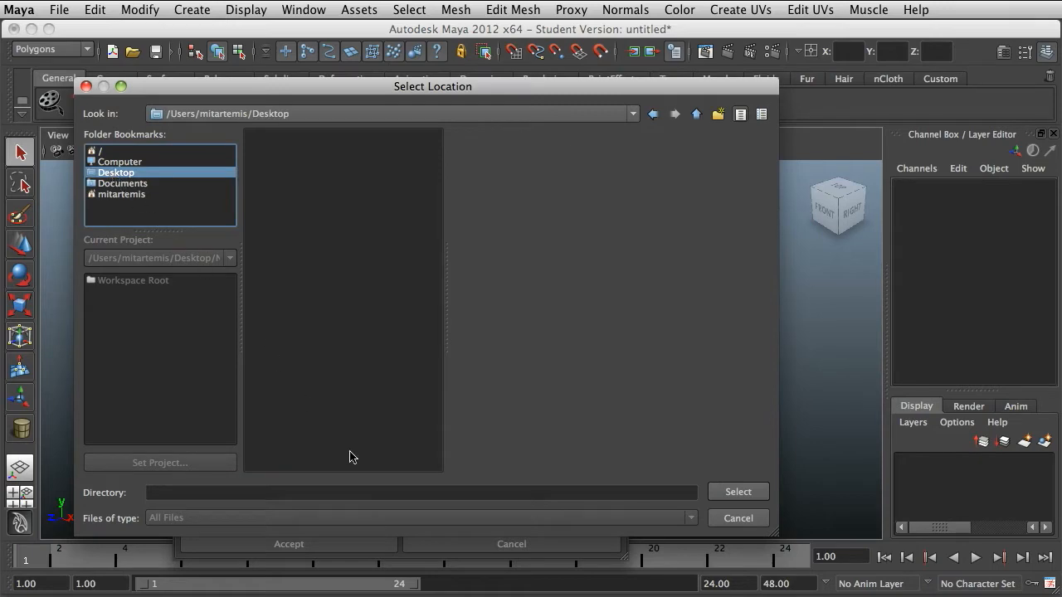
{"action": "left_click", "coordinate": [737, 492]}
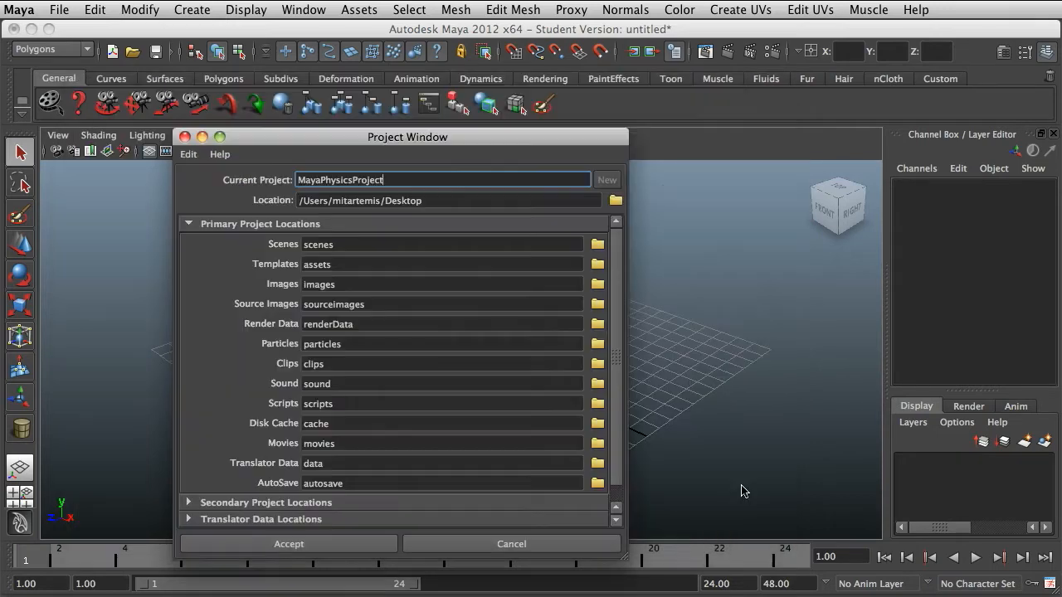
{"action": "left_click", "coordinate": [349, 544]}
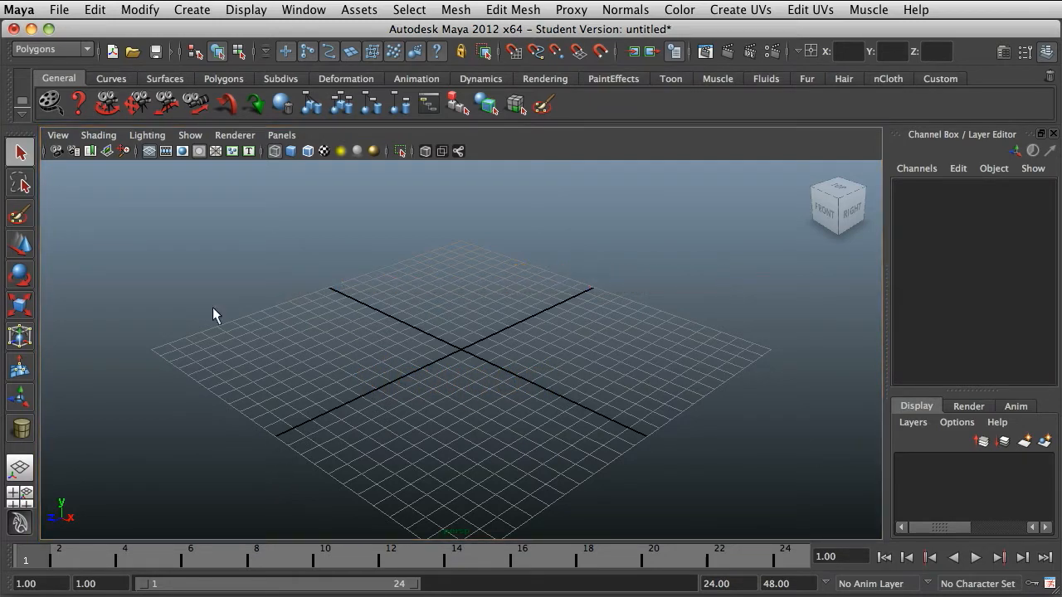
Save the scene as a Maya Binary file named TorqueAnimation in the project's scenes folder
{"action": "left_click", "coordinate": [67, 10]}
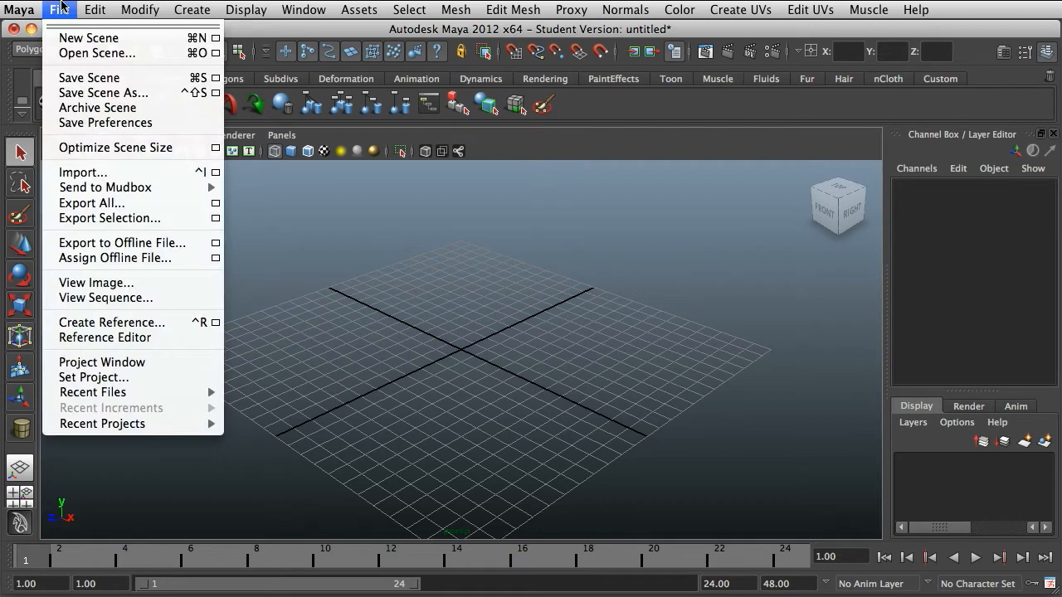
{"action": "left_click", "coordinate": [164, 94]}
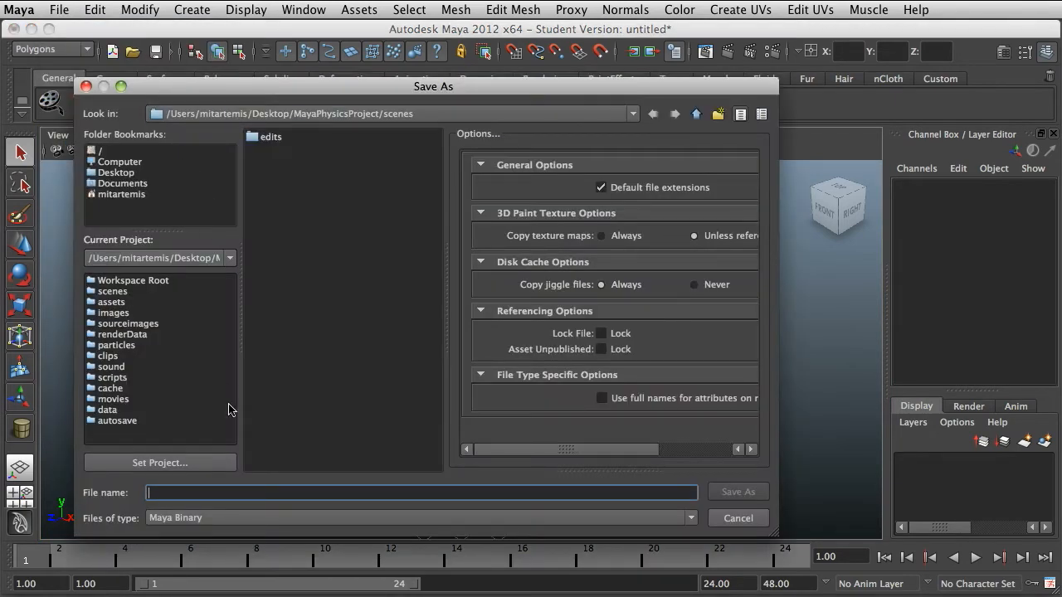
{"action": "type", "text": "Tor"}
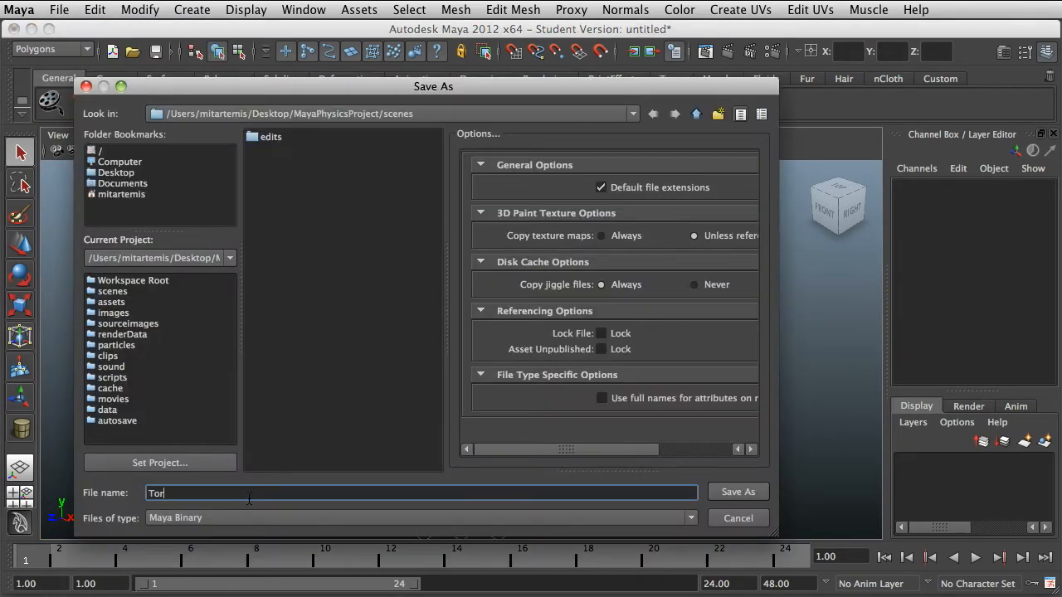
{"action": "type", "text": "queAnimation"}
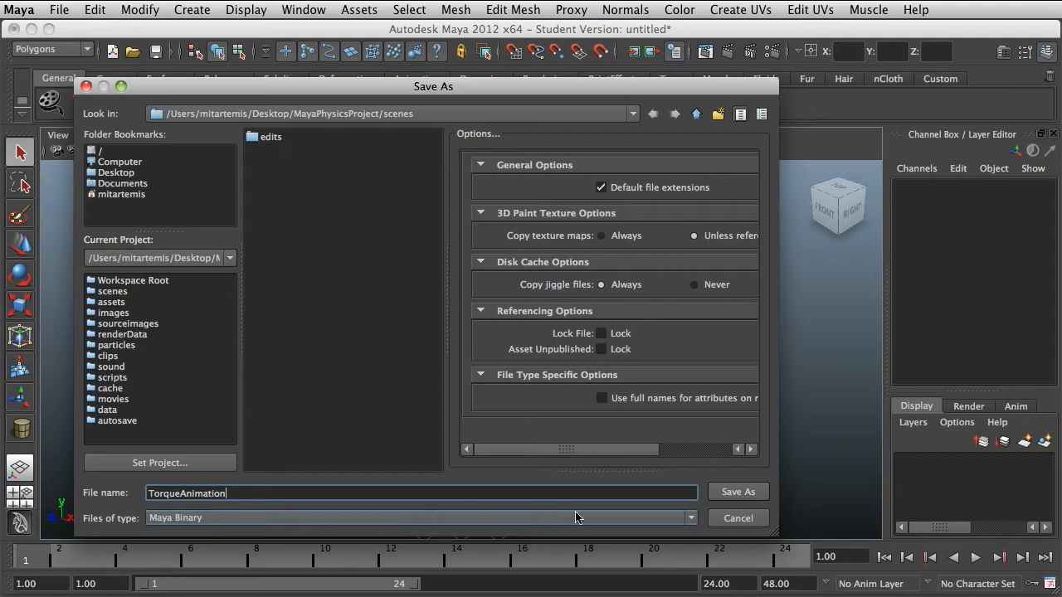
{"action": "left_click", "coordinate": [728, 493]}
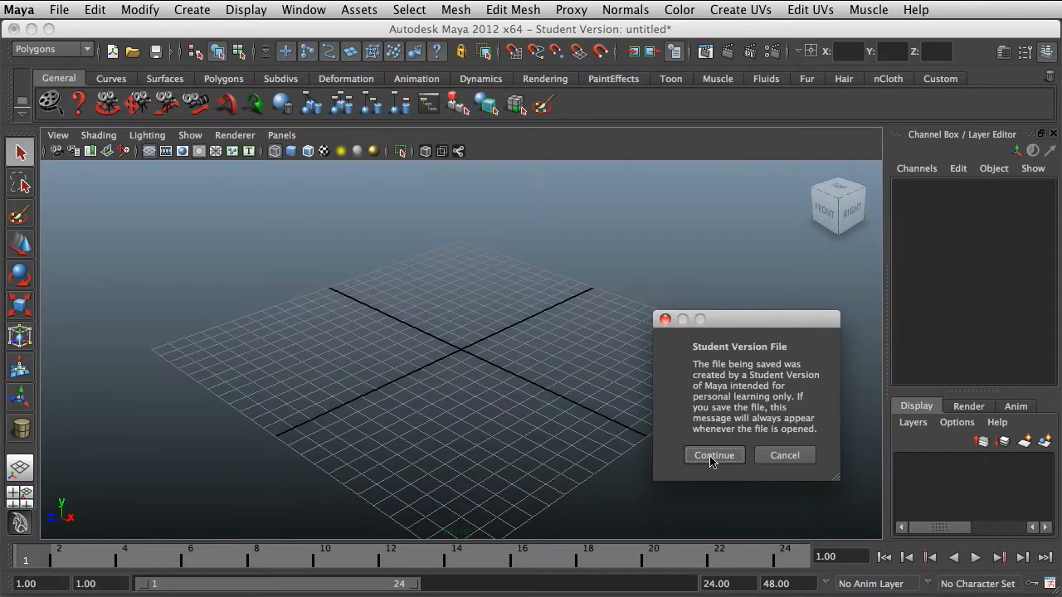
{"action": "left_click", "coordinate": [711, 457]}
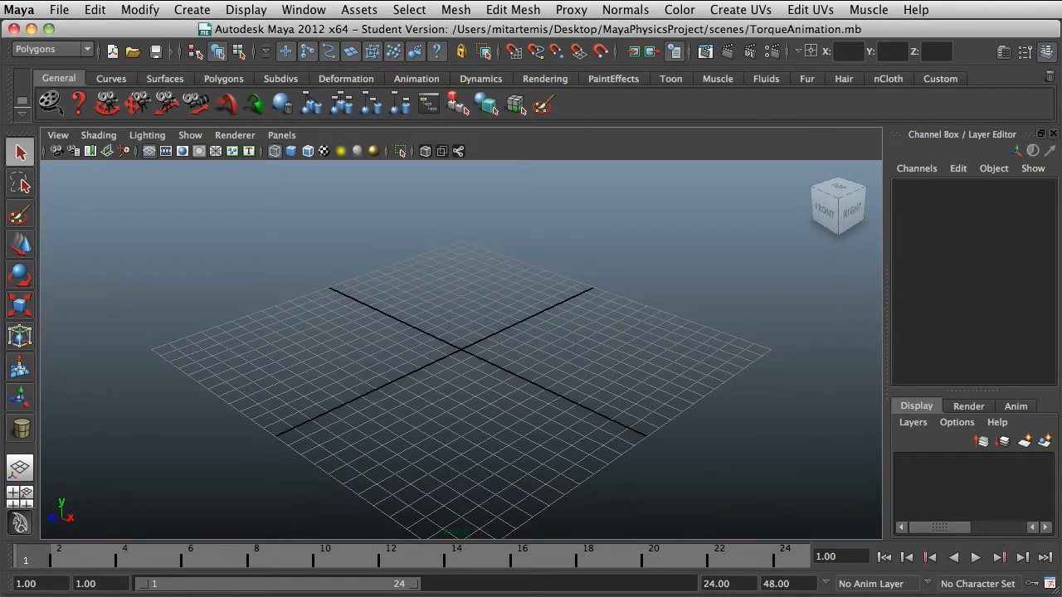
Switch to Finder and look through the MayaPhysicsProject folder on the Desktop down to its scenes folder
{"action": "key", "text": "super+Tab"}
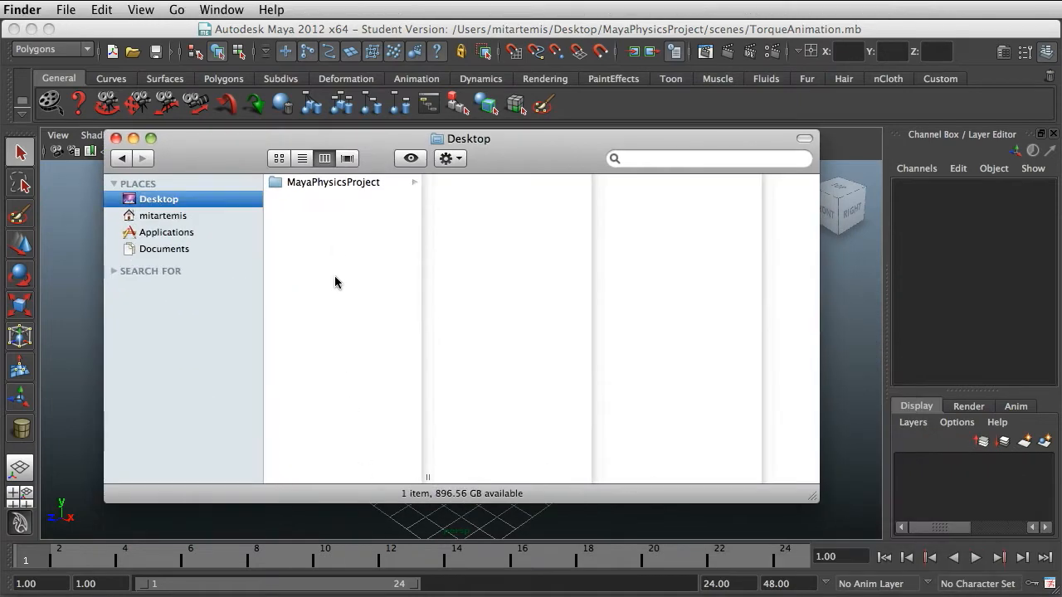
{"action": "left_click", "coordinate": [336, 184]}
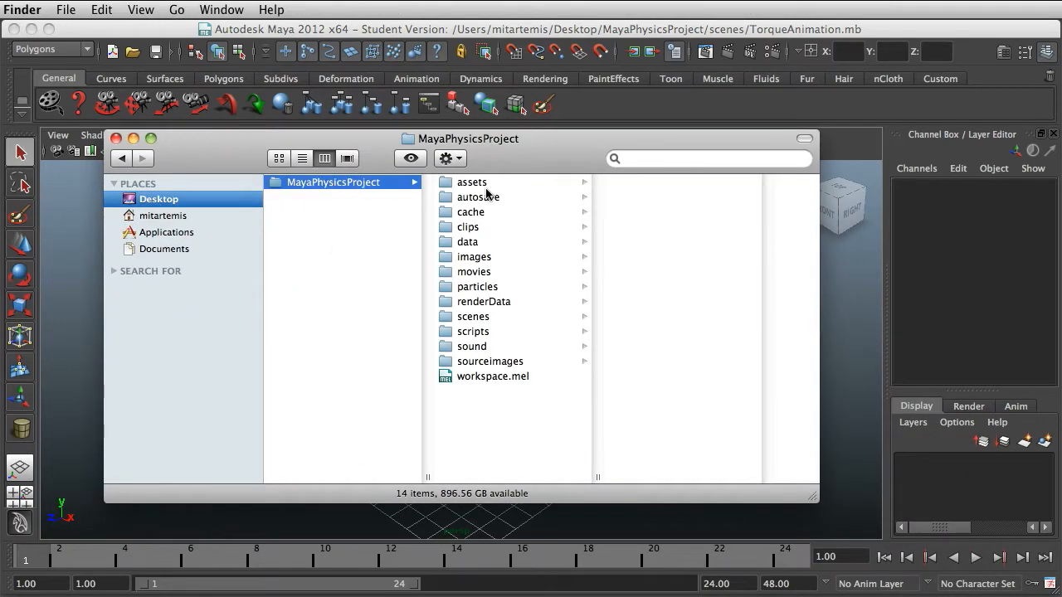
{"action": "left_click", "coordinate": [489, 316]}
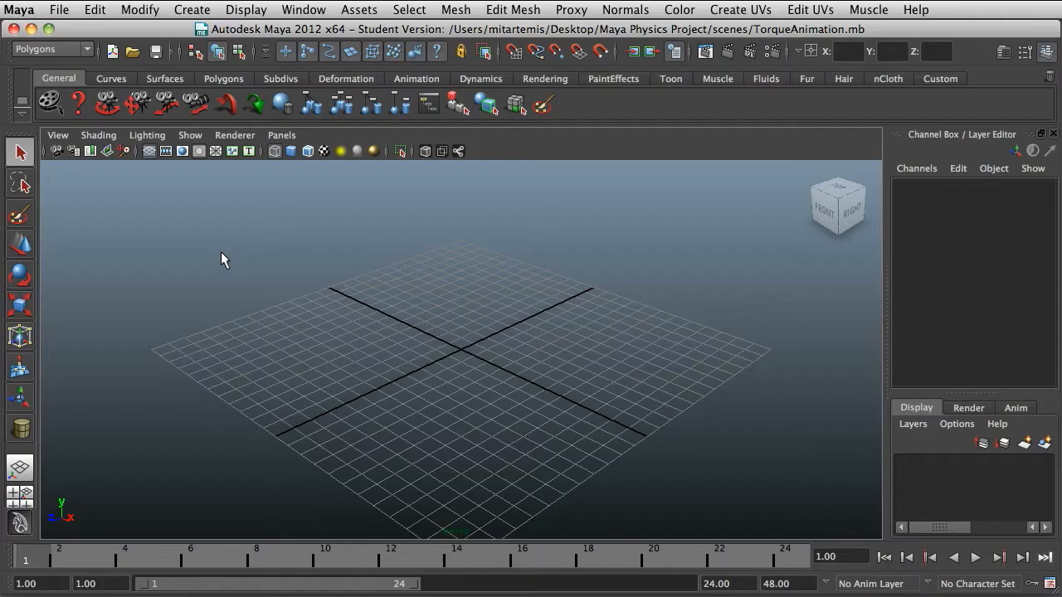
Create a tall, narrow polygon cylinder standing on the grid at the origin, with its centre at about Y 3.99
{"action": "left_click", "coordinate": [181, 11]}
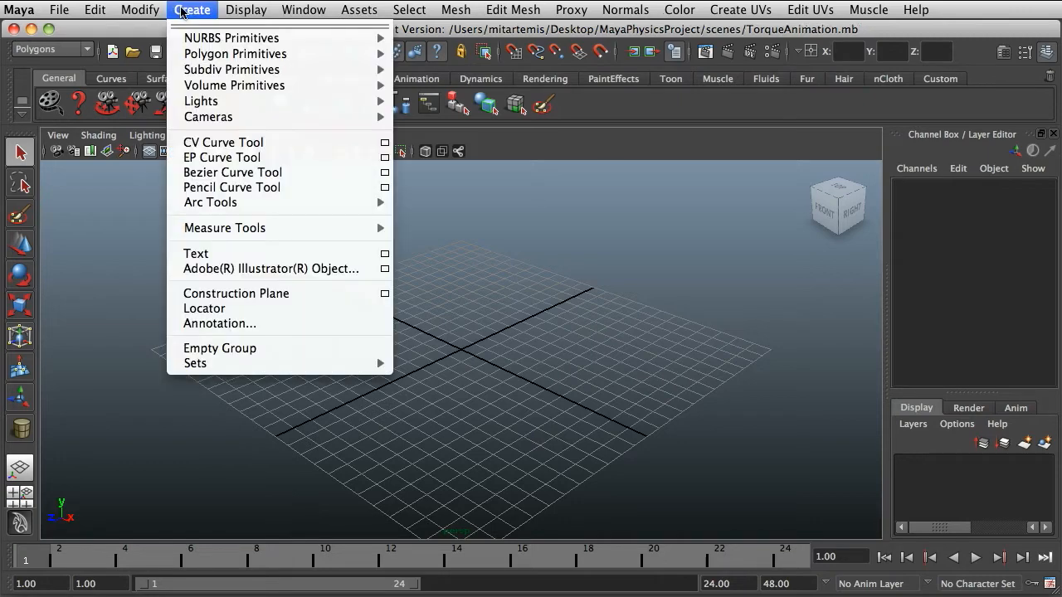
{"action": "mouse_move", "coordinate": [286, 56]}
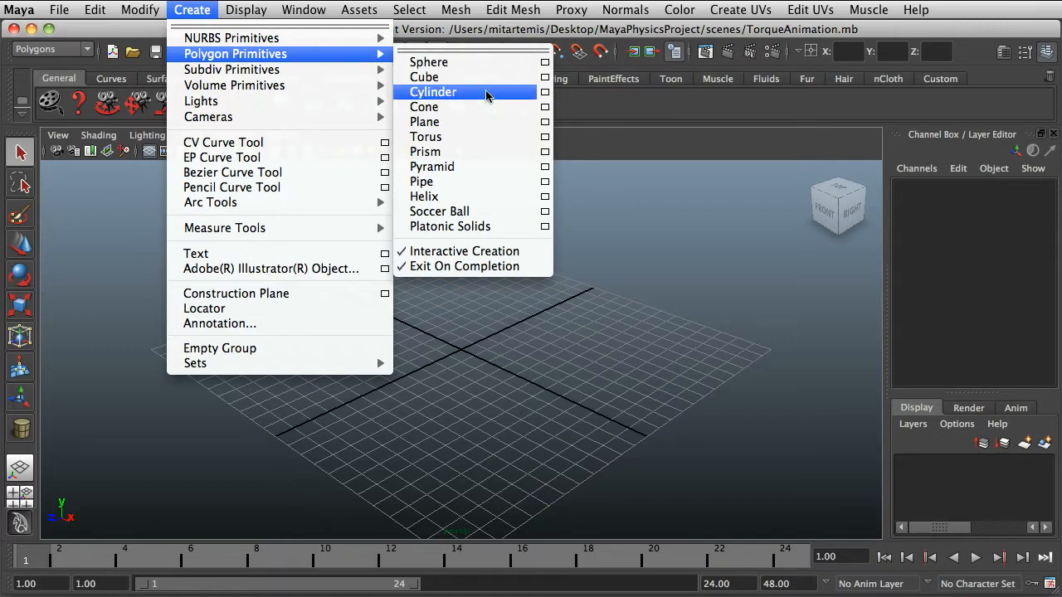
{"action": "left_click", "coordinate": [433, 92]}
{"action": "left_click_drag", "start_coordinate": [461, 351], "coordinate": [480, 202]}
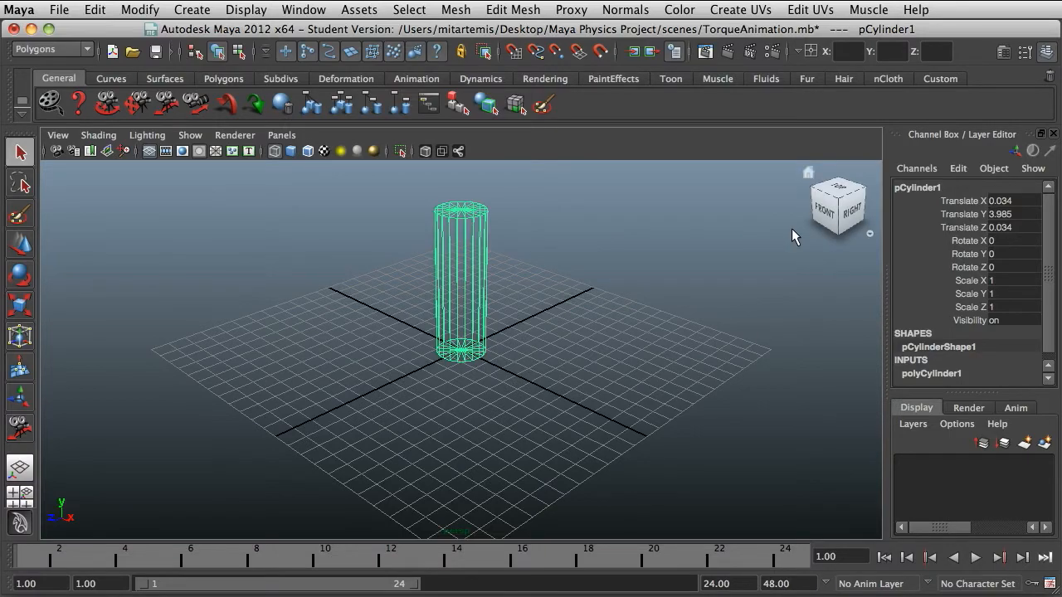
View the cylinder from the front, top and right sides and return to the home view
{"action": "left_click", "coordinate": [824, 211]}
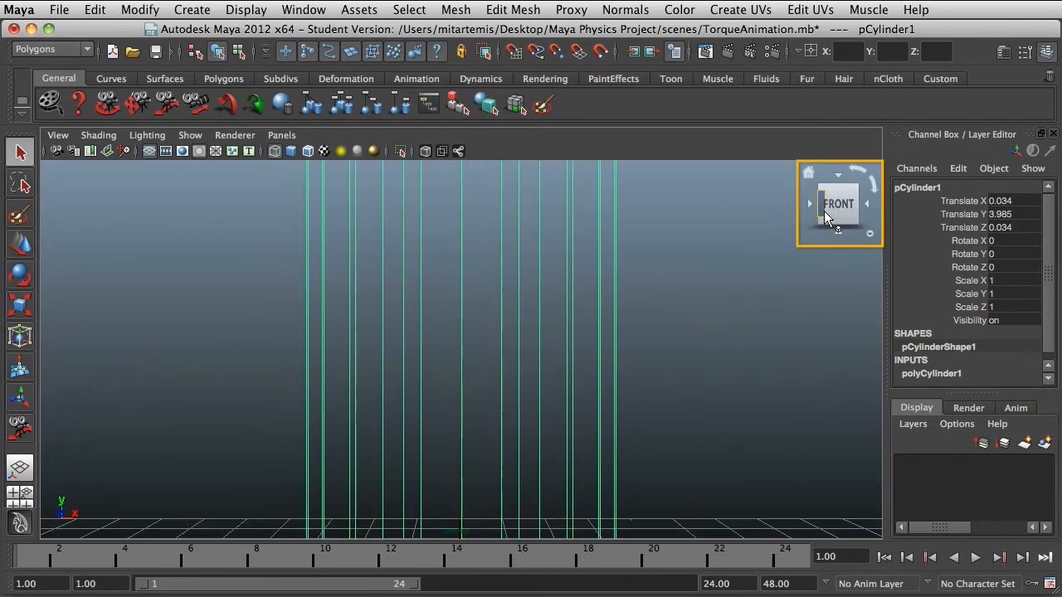
{"action": "left_click", "coordinate": [838, 177]}
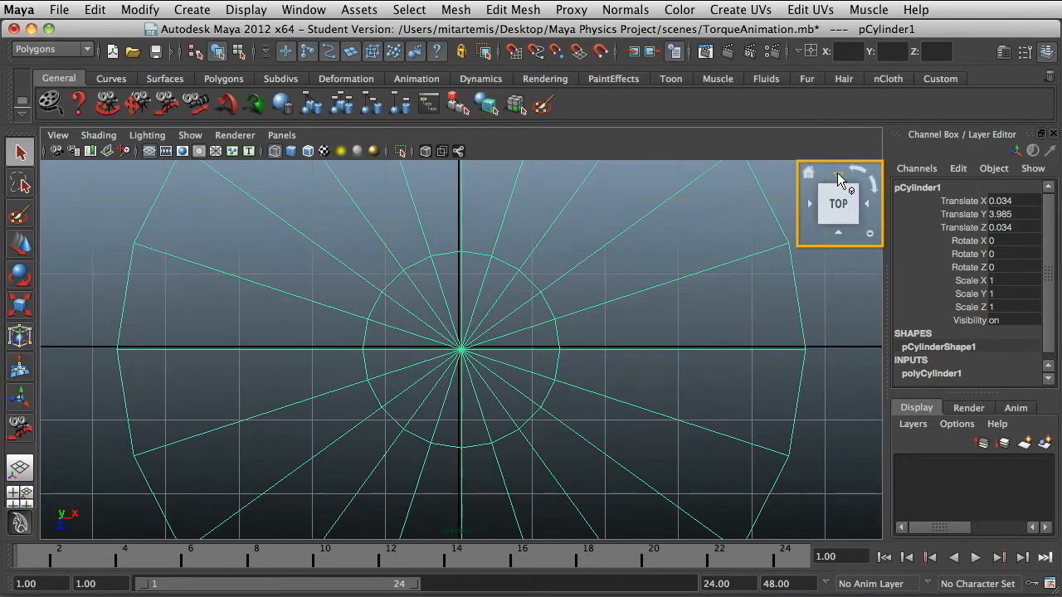
{"action": "left_click", "coordinate": [869, 208]}
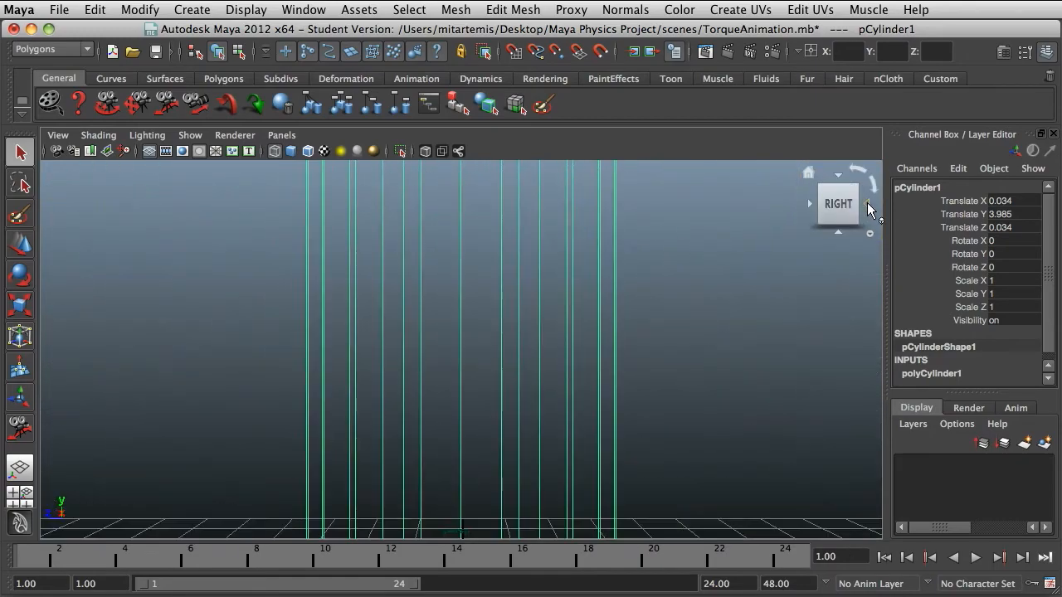
{"action": "left_click", "coordinate": [810, 173]}
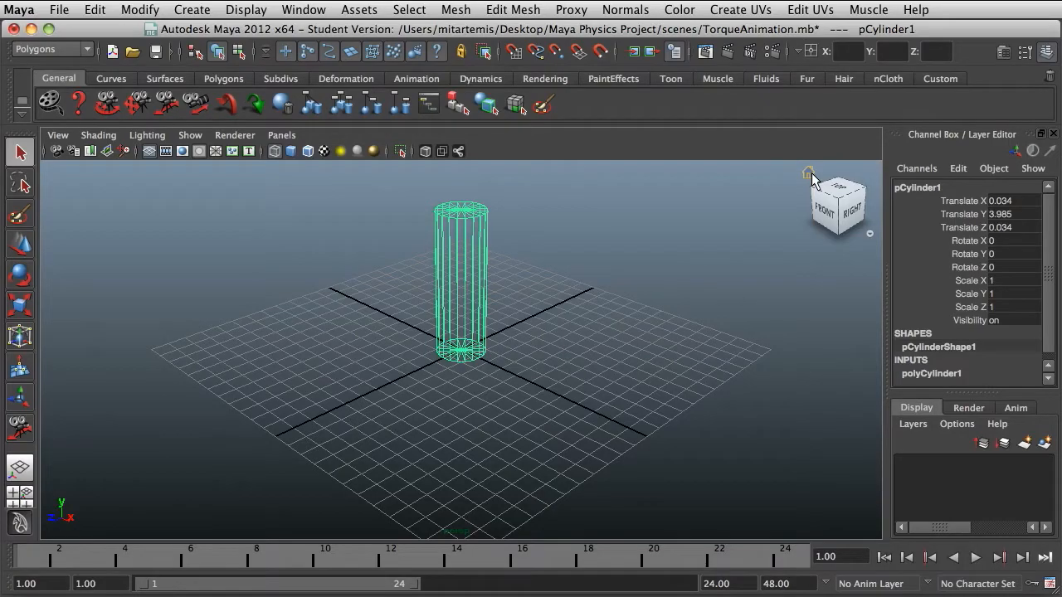
Inspect the cylinder by tumbling, tracking and dollying the camera, and check it in the four-view layout before returning to the single perspective view
{"action": "left_click", "coordinate": [108, 103]}
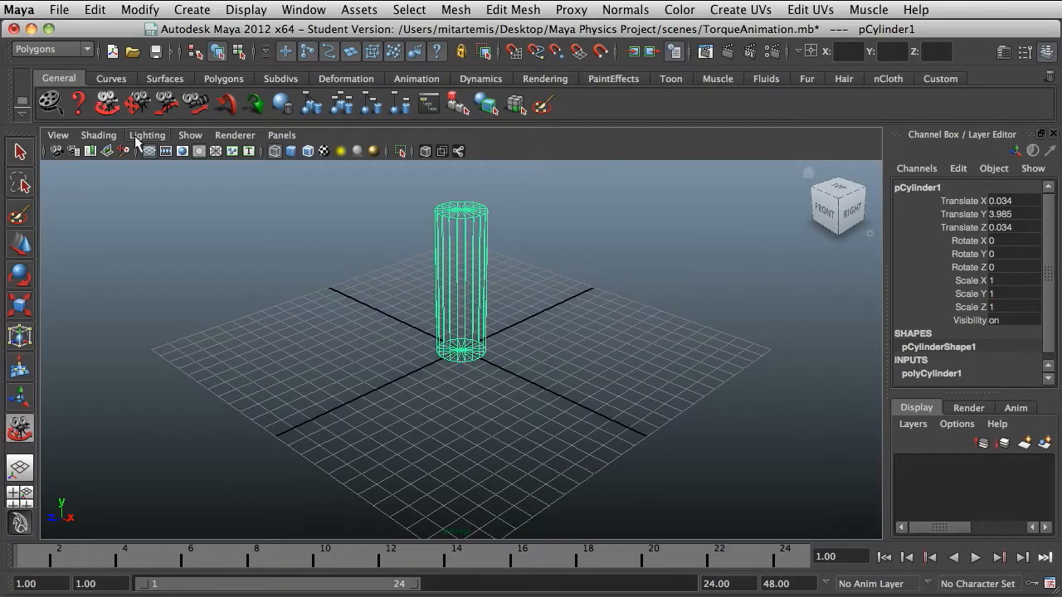
{"action": "left_click_drag", "start_coordinate": [489, 266], "coordinate": [429, 294]}
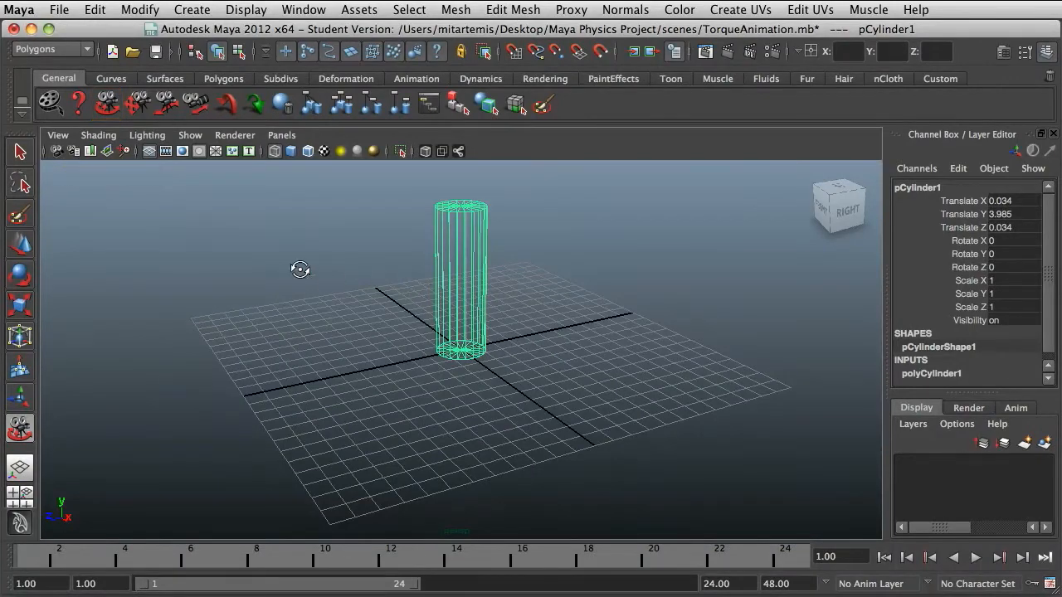
{"action": "left_click", "coordinate": [137, 103]}
{"action": "left_click_drag", "start_coordinate": [418, 314], "coordinate": [440, 308]}
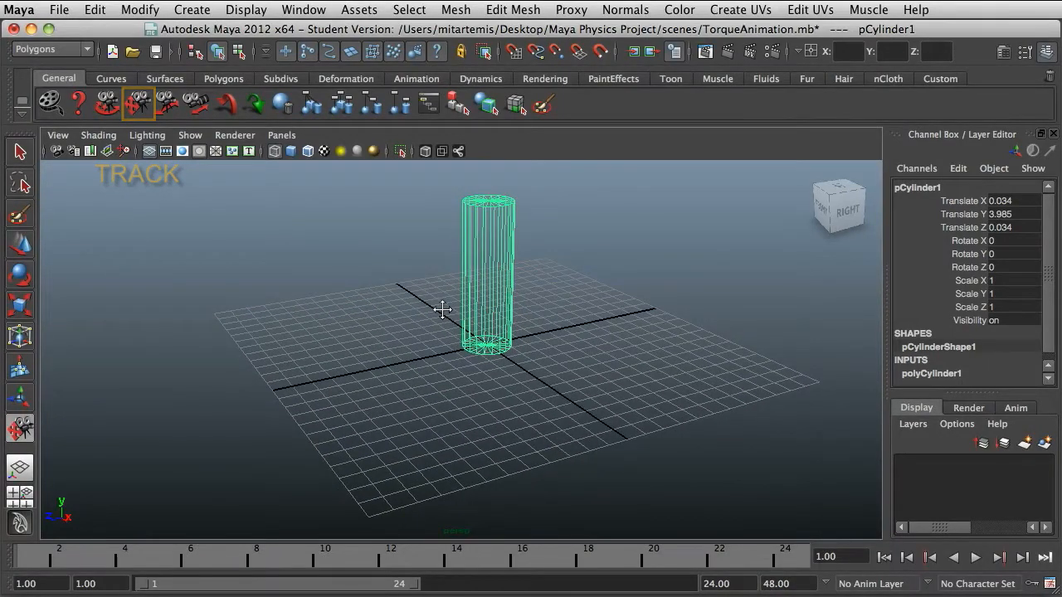
{"action": "left_click", "coordinate": [170, 108]}
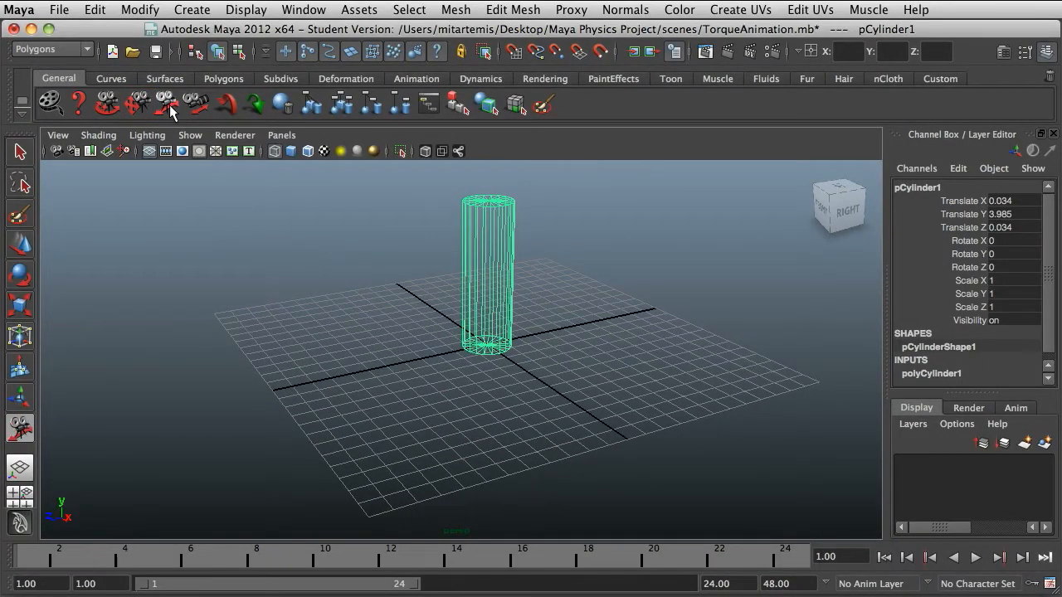
{"action": "left_click_drag", "start_coordinate": [399, 308], "coordinate": [407, 332]}
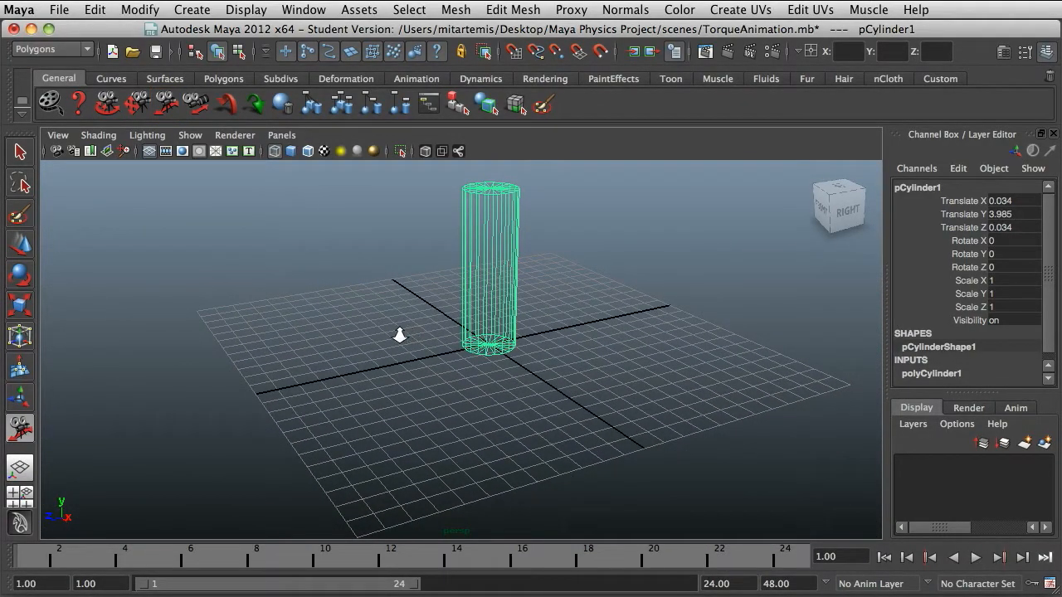
{"action": "left_click", "coordinate": [20, 501]}
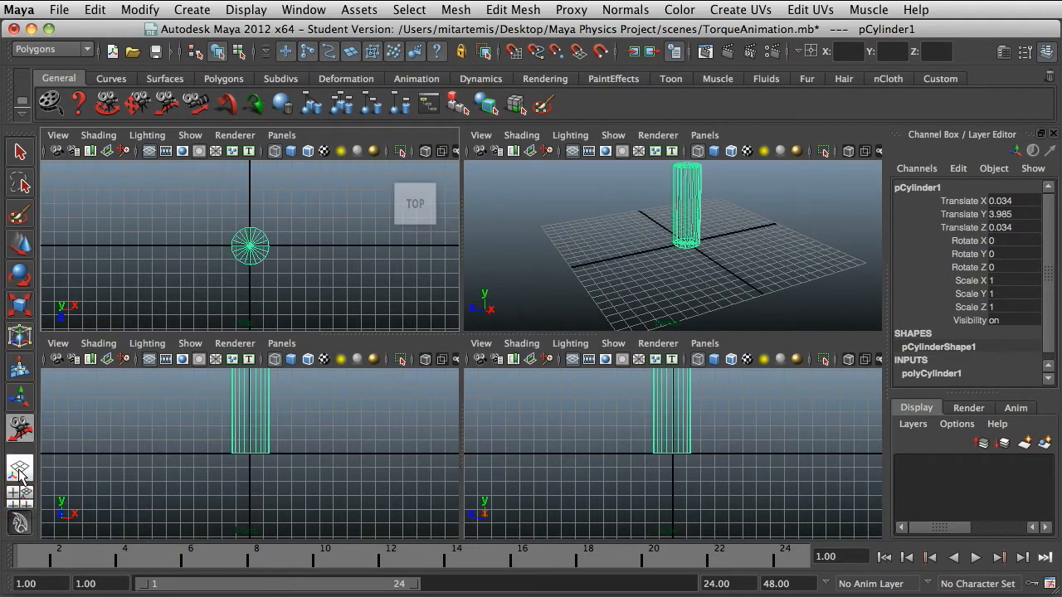
{"action": "left_click", "coordinate": [20, 469]}
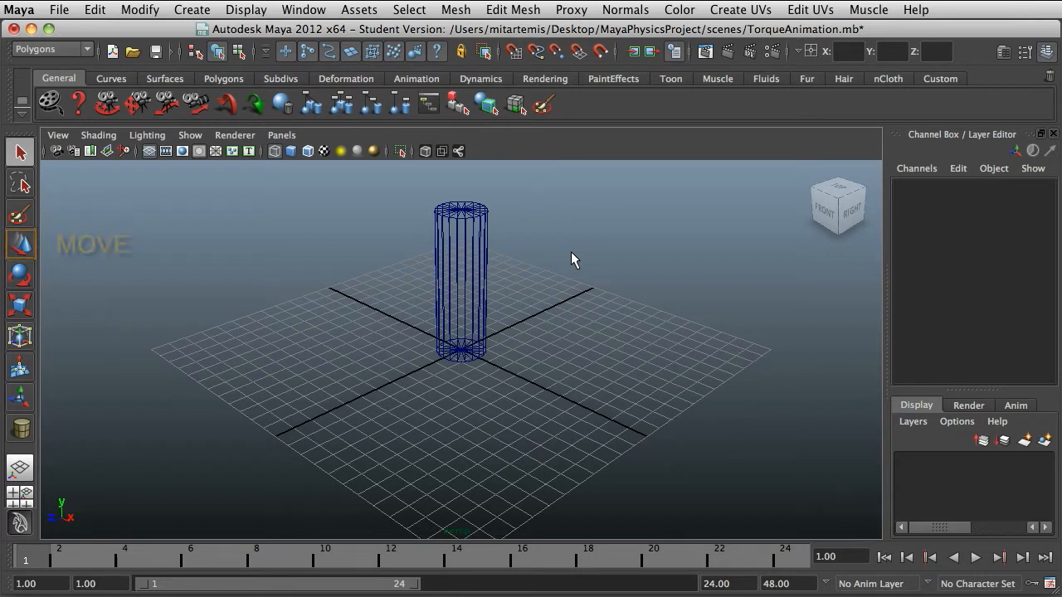
Move the cylinder freely with the Move tool to about X 1.37, Y 4.28, Z 0.87
{"action": "left_click", "coordinate": [470, 269]}
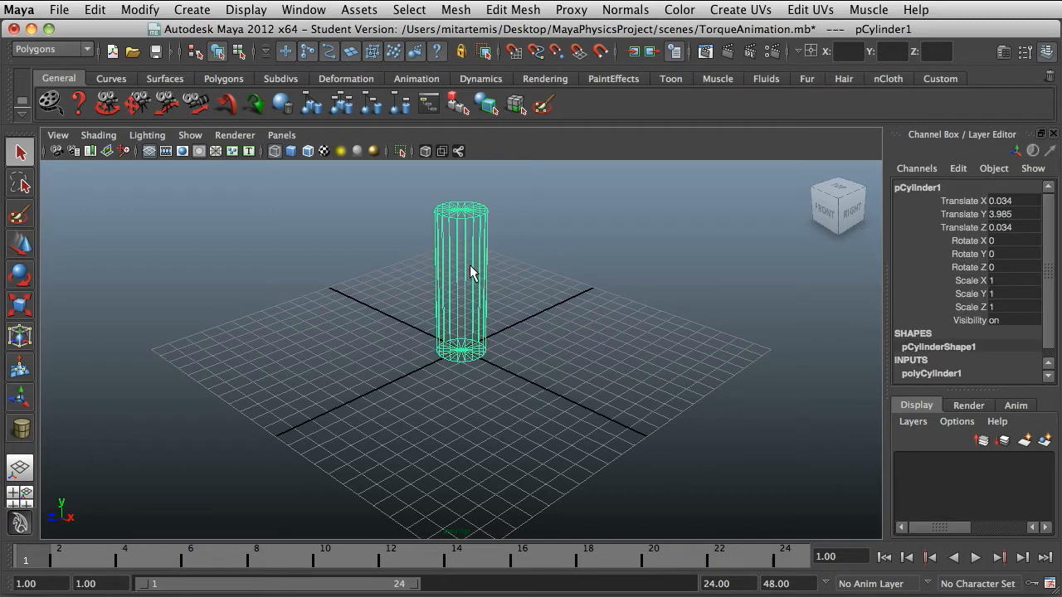
{"action": "left_click", "coordinate": [29, 246]}
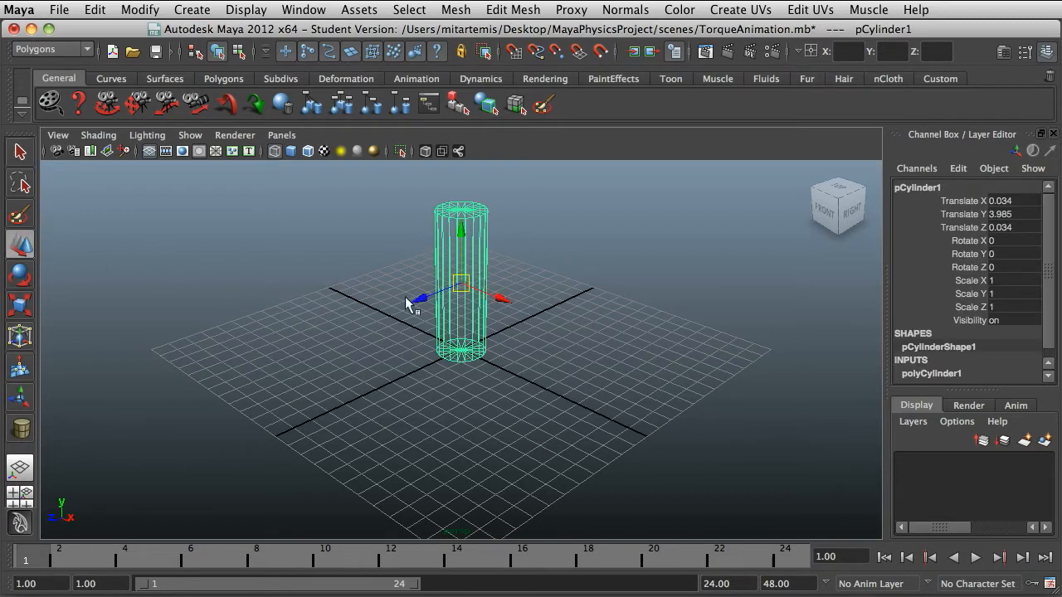
{"action": "mouse_move", "coordinate": [501, 305]}
{"action": "left_mouse_down"}
{"action": "mouse_move", "coordinate": [554, 330]}
{"action": "mouse_move", "coordinate": [515, 311]}
{"action": "left_mouse_up"}
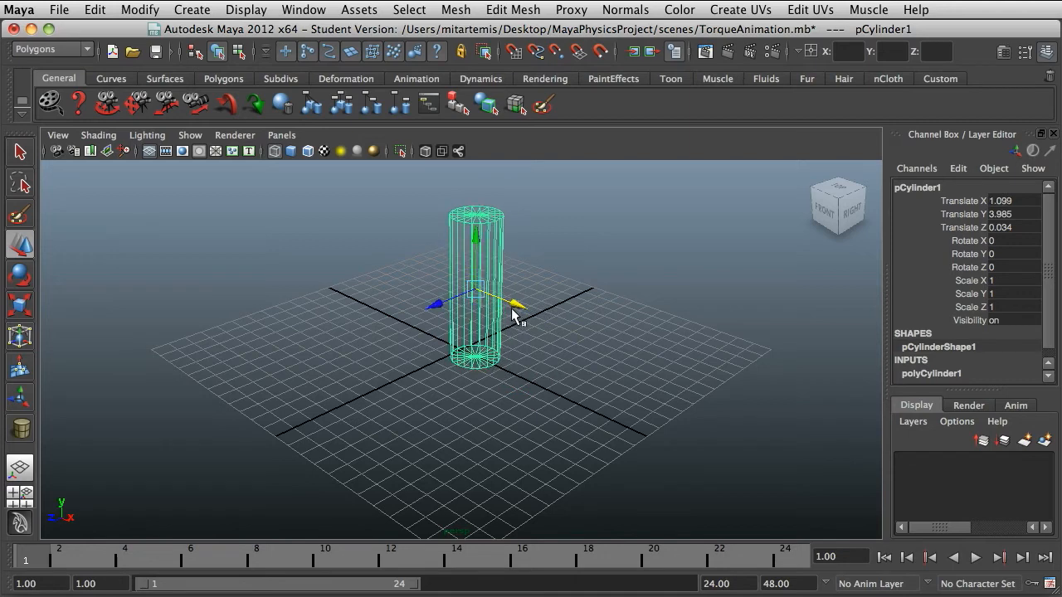
{"action": "left_click_drag", "start_coordinate": [448, 307], "coordinate": [471, 296]}
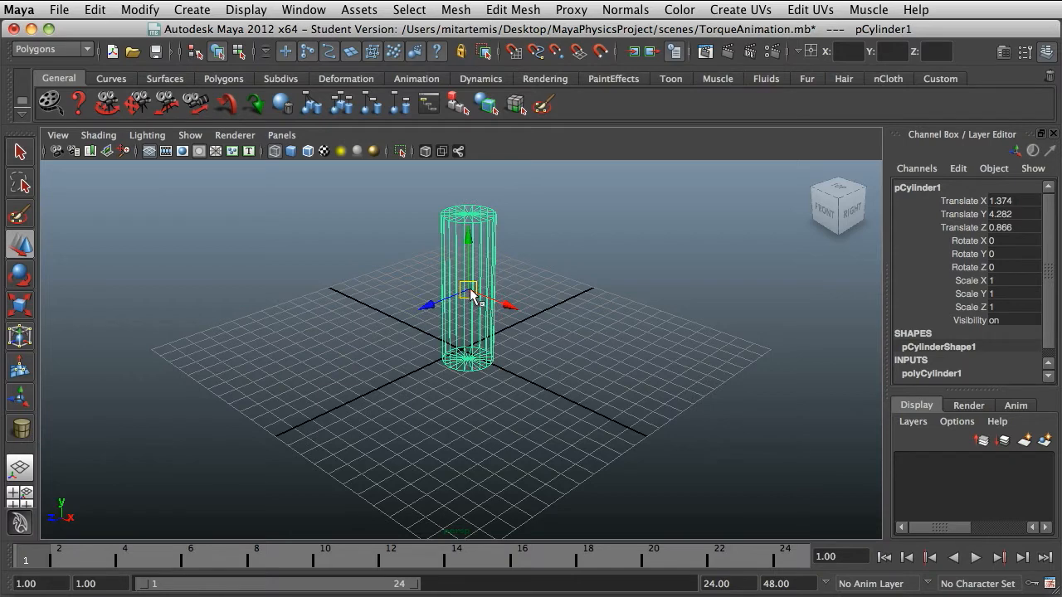
Rotate the cylinder to about X 32.7, Y -28.3, Z 8.3 and scale it to about X 0.46, Y 0.88, Z 0.46
{"action": "left_click", "coordinate": [27, 275]}
{"action": "left_click_drag", "start_coordinate": [506, 237], "coordinate": [415, 286]}
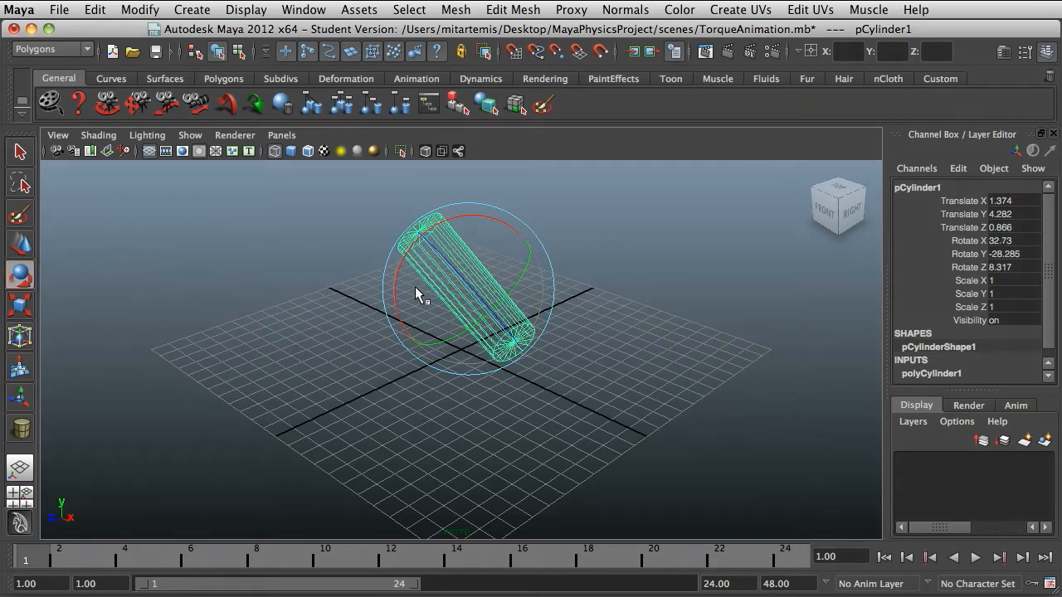
{"action": "left_click", "coordinate": [21, 306]}
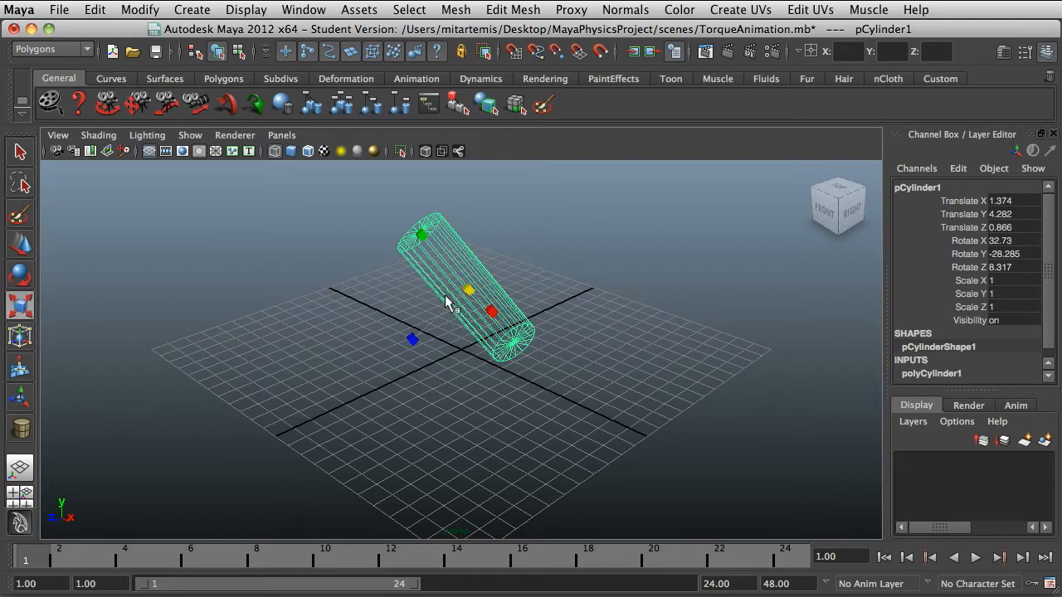
{"action": "left_click_drag", "start_coordinate": [468, 292], "coordinate": [398, 278]}
{"action": "left_click_drag", "start_coordinate": [423, 235], "coordinate": [370, 184]}
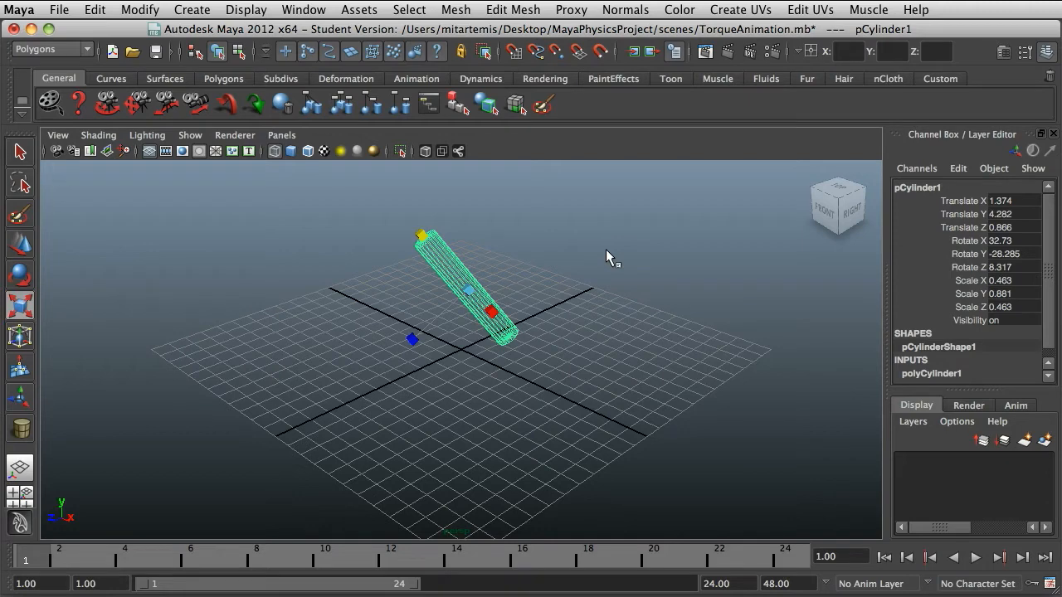
Switch through the Move, Rotate and Scale tools on the cylinder and finish with the Select tool
{"action": "key", "text": "w"}
{"action": "key", "text": "e"}
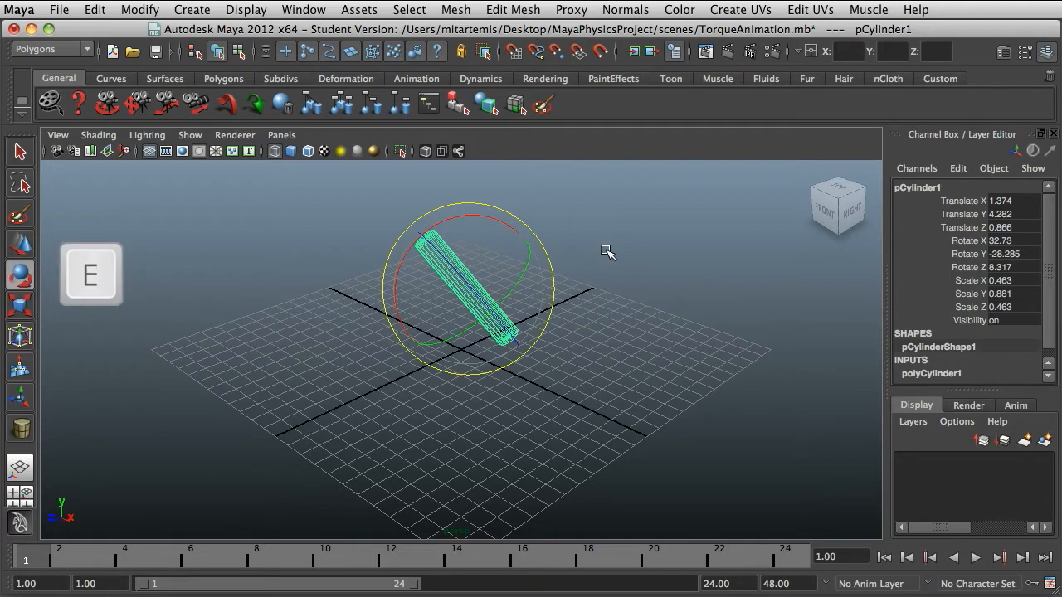
{"action": "key", "text": "r"}
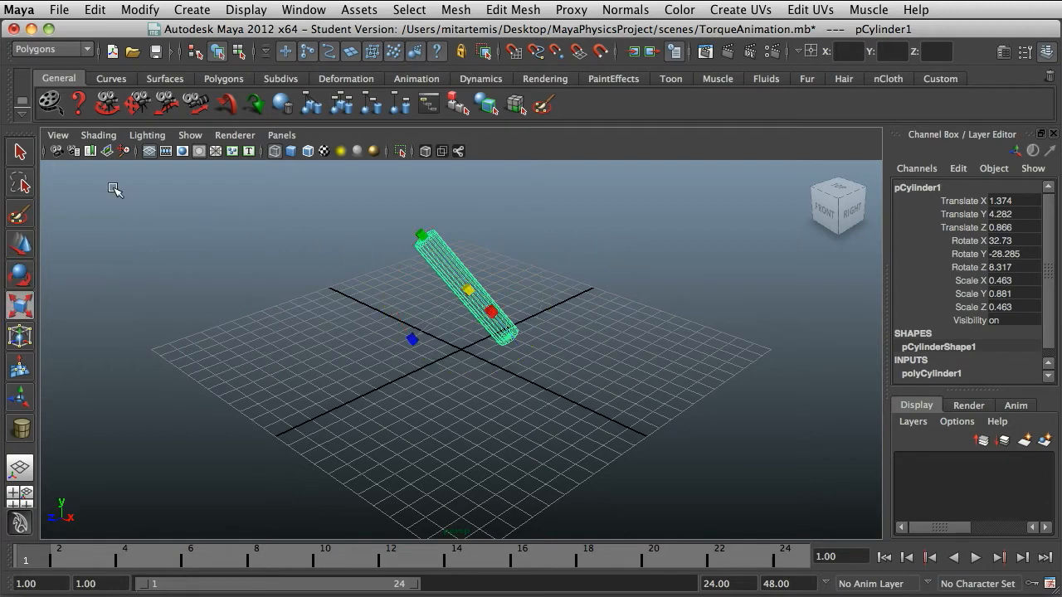
{"action": "key", "text": "q"}
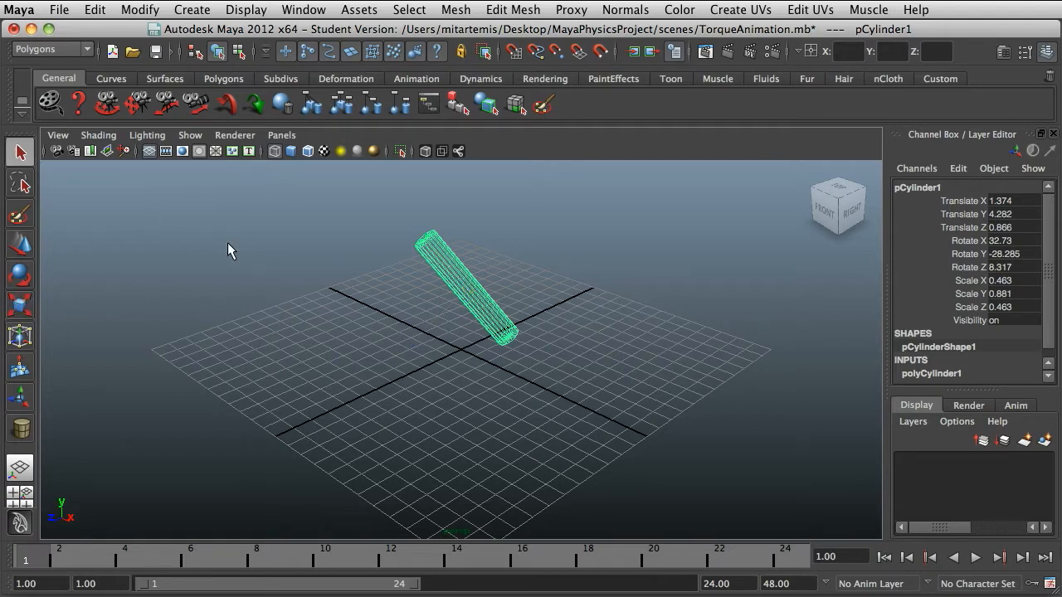
Set the cylinder's Translate X, Y and Z to 0
{"action": "left_click", "coordinate": [1019, 202]}
{"action": "type", "text": "0"}
{"action": "key", "text": "Tab"}
{"action": "type", "text": "0"}
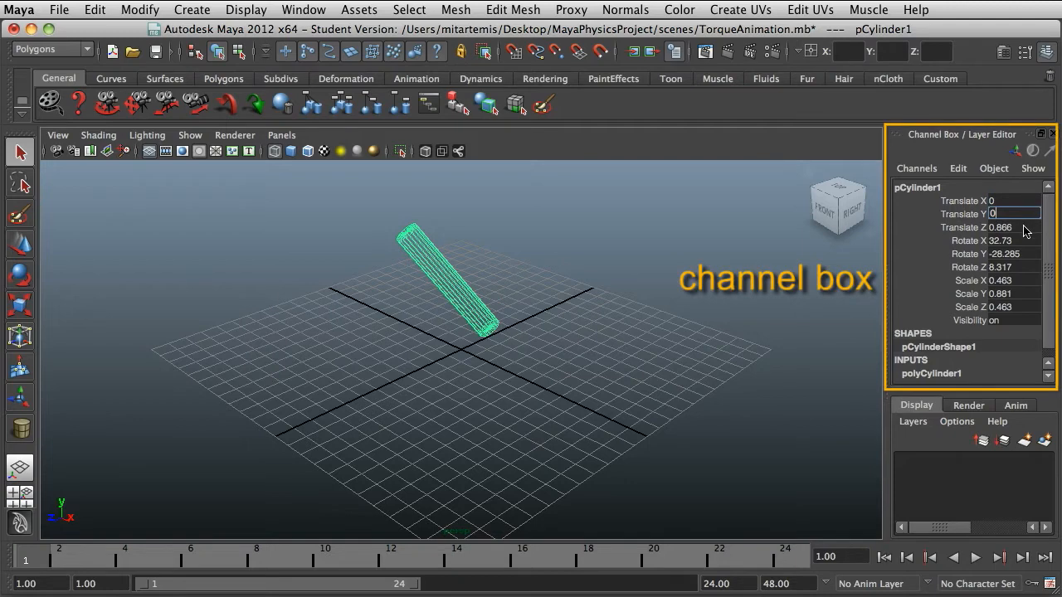
{"action": "left_click", "coordinate": [1026, 231]}
{"action": "type", "text": "0"}
Set the cylinder's Rotate X, Y and Z to 0
{"action": "left_click", "coordinate": [1027, 242]}
{"action": "type", "text": "0"}
{"action": "left_click", "coordinate": [1029, 255]}
{"action": "type", "text": "0"}
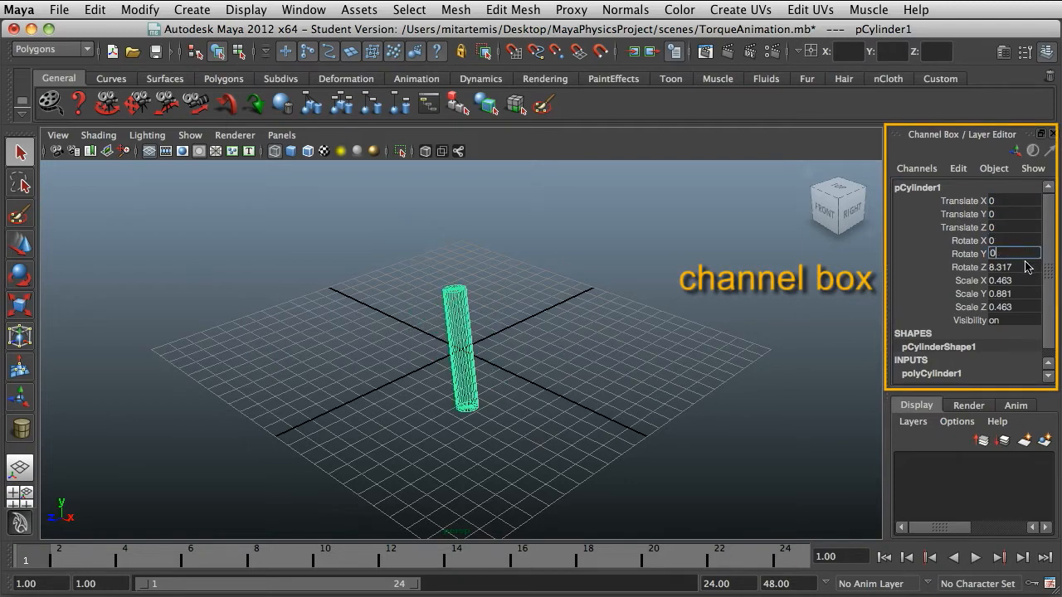
{"action": "left_click", "coordinate": [1027, 267]}
{"action": "type", "text": "0"}
Set the cylinder's Scale X, Y and Z to 1
{"action": "left_click", "coordinate": [1021, 280]}
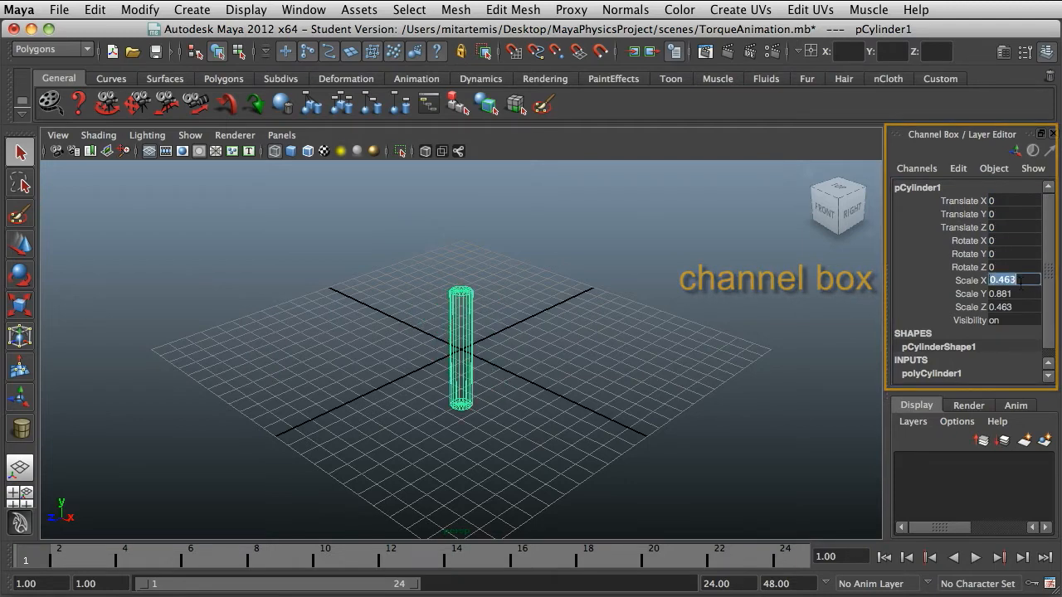
{"action": "type", "text": "1"}
{"action": "left_click", "coordinate": [1023, 294]}
{"action": "type", "text": "1"}
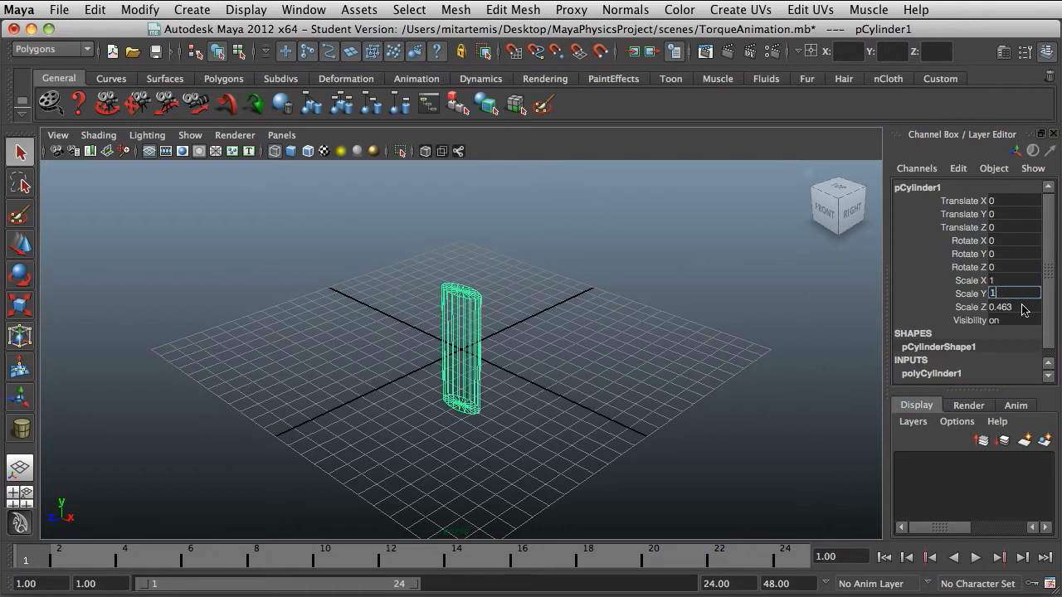
{"action": "left_click", "coordinate": [1022, 307]}
{"action": "type", "text": "1"}
{"action": "key", "text": "Return"}
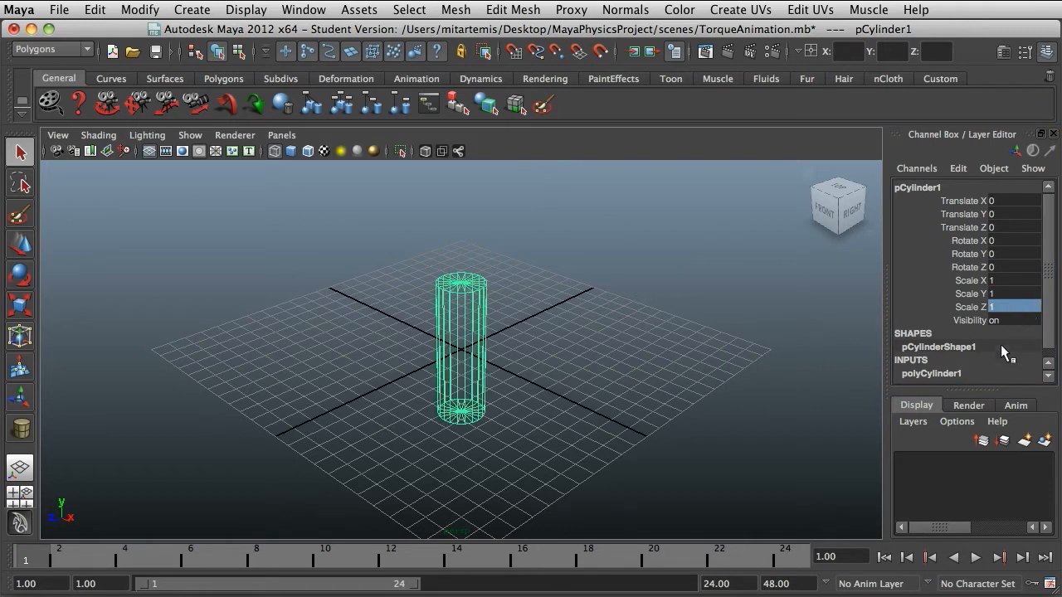
Enlarge the channel list to show the polyCylinder1 inputs and set the cylinder's radius to 0.3 and height to 8
{"action": "left_click_drag", "start_coordinate": [987, 379], "coordinate": [989, 478]}
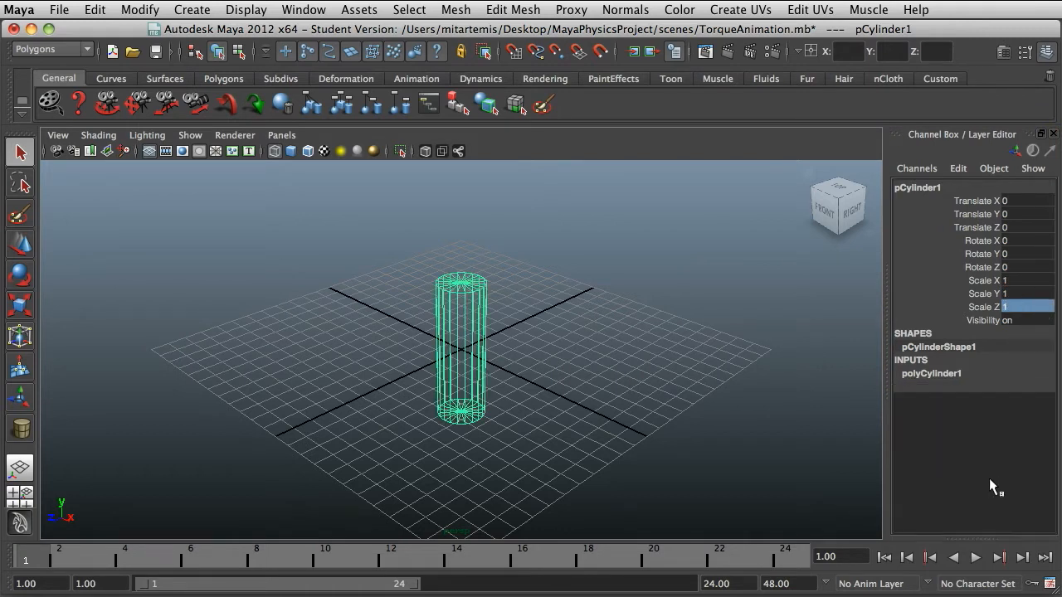
{"action": "left_click", "coordinate": [947, 374]}
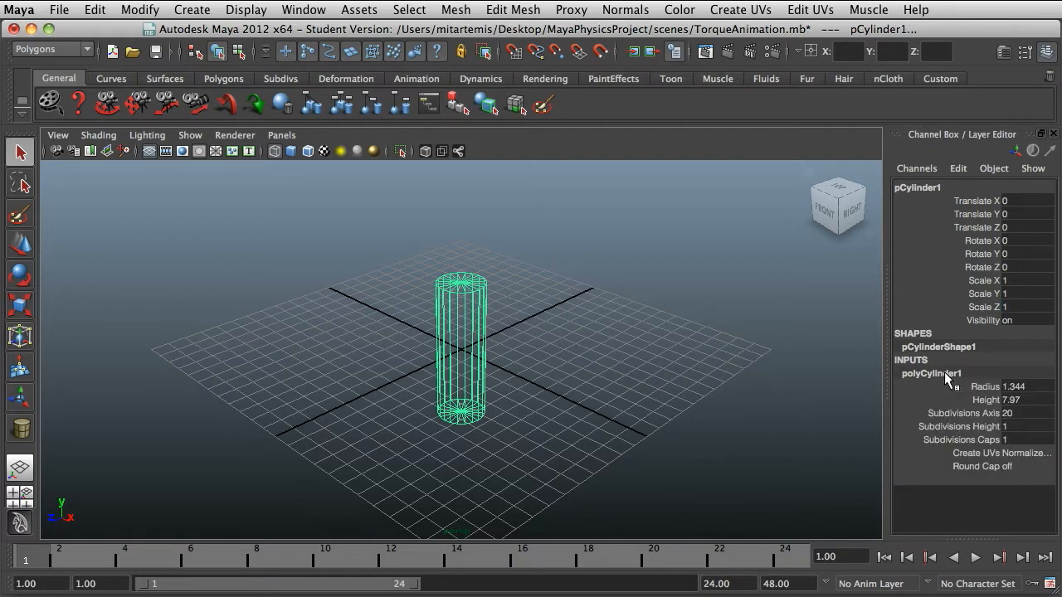
{"action": "double_click", "coordinate": [1027, 386]}
{"action": "type", "text": "0.3"}
{"action": "double_click", "coordinate": [1049, 400]}
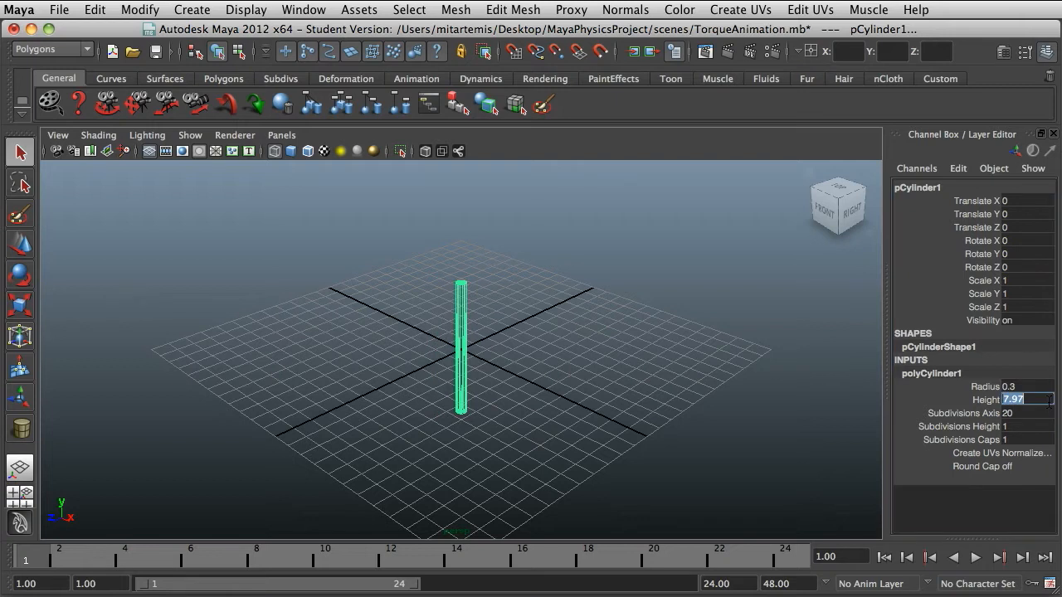
{"action": "type", "text": "8"}
{"action": "key", "text": "Return"}
Set the cylinder's Translate Y to 4 so that its base rests on the grid
{"action": "double_click", "coordinate": [1017, 213]}
{"action": "type", "text": "4"}
{"action": "key", "text": "Return"}
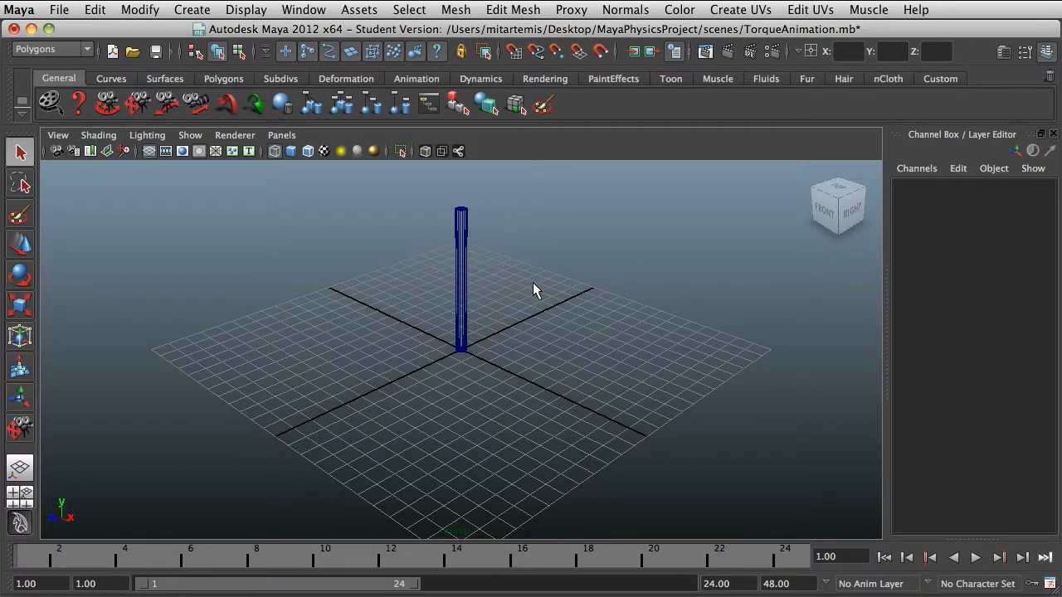
Create a polygon cone about 1.39 in radius and 2.86 high at the cylinder's base and raise it to about Y 8.88
{"action": "left_click", "coordinate": [191, 10]}
{"action": "mouse_move", "coordinate": [274, 58]}
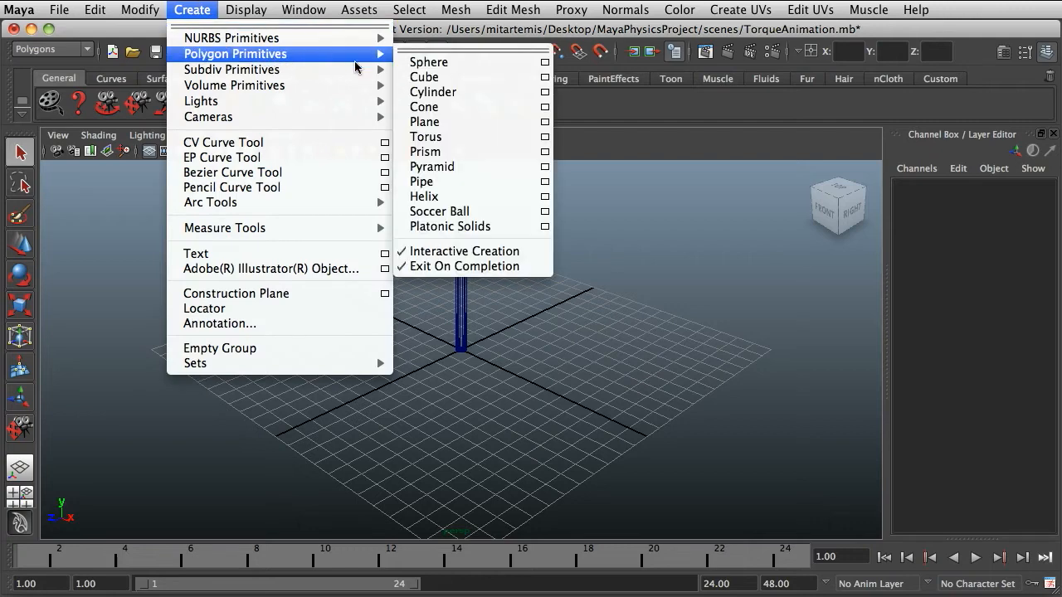
{"action": "left_click", "coordinate": [473, 107]}
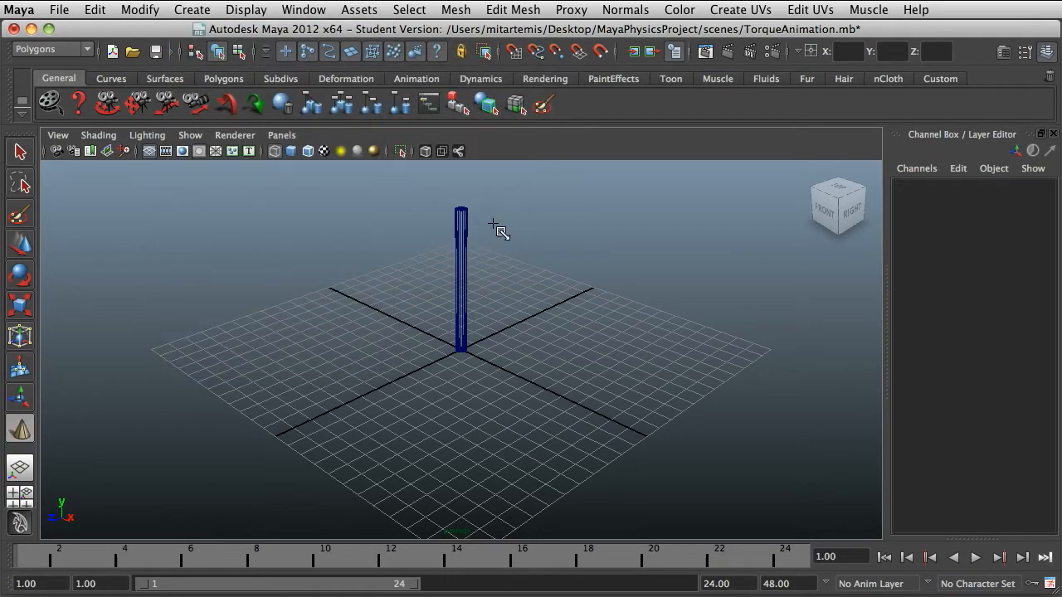
{"action": "left_click_drag", "start_coordinate": [466, 356], "coordinate": [479, 309]}
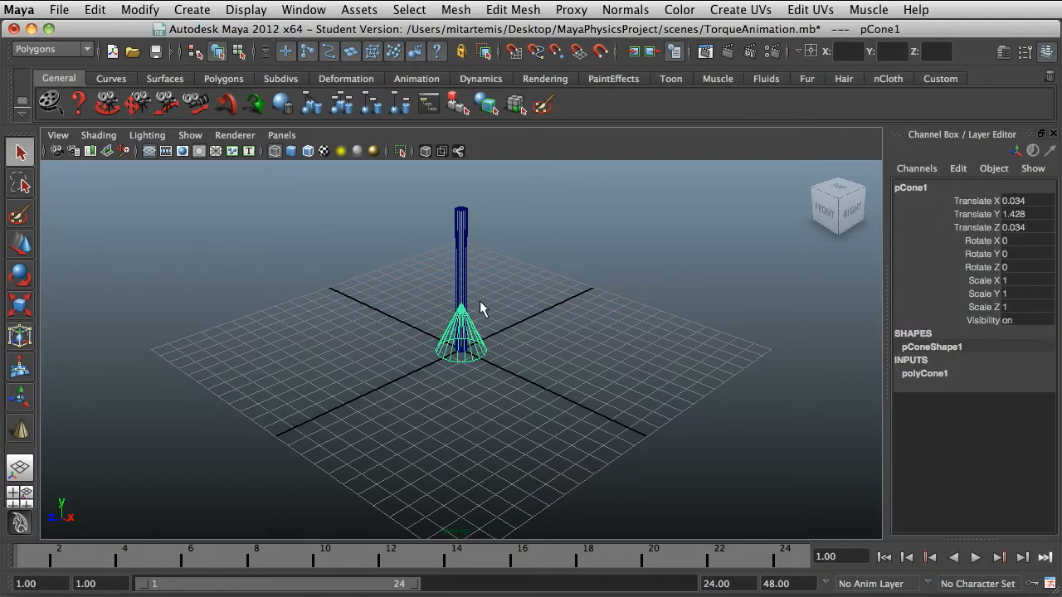
{"action": "left_click", "coordinate": [21, 244]}
{"action": "left_click_drag", "start_coordinate": [462, 275], "coordinate": [481, 131]}
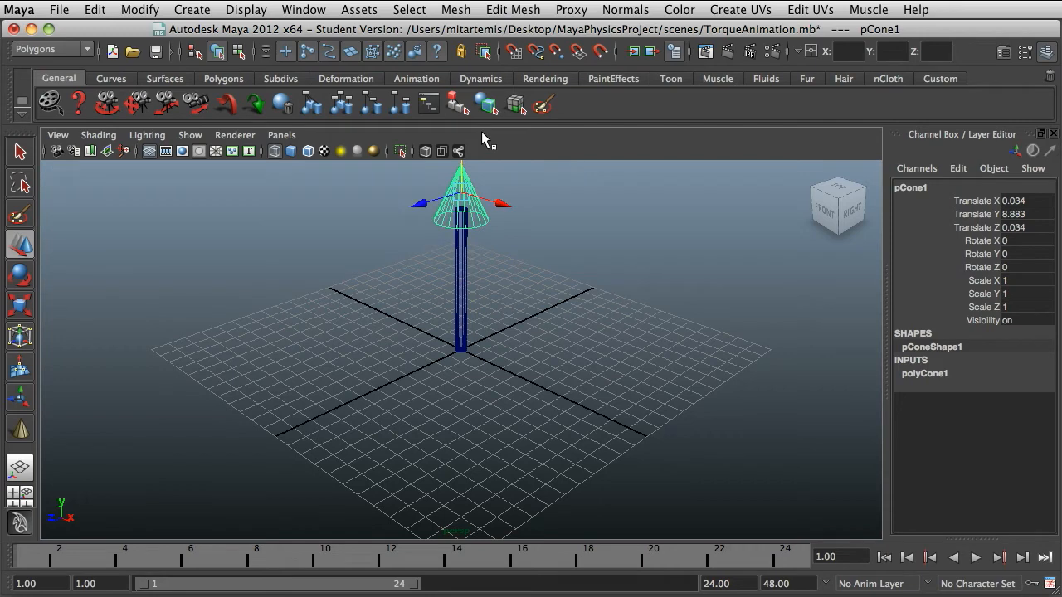
Set the cone's Translate X, Y and Z to 0
{"action": "left_click", "coordinate": [167, 103]}
{"action": "middle_click_drag", "start_coordinate": [550, 218], "coordinate": [550, 270], "text": "alt"}
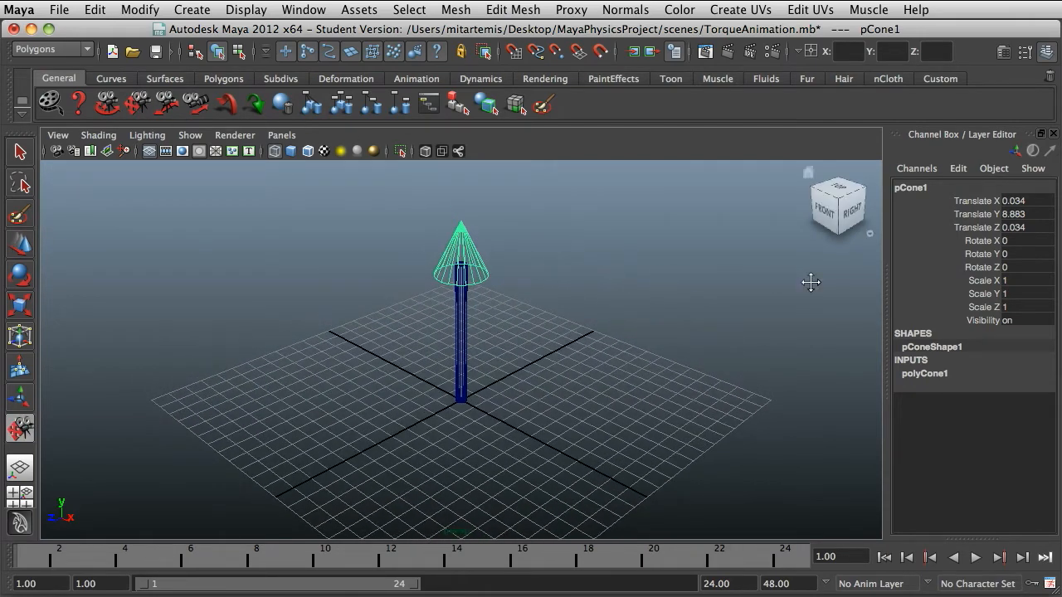
{"action": "double_click", "coordinate": [1029, 200]}
{"action": "type", "text": "0"}
{"action": "key", "text": "Tab"}
{"action": "type", "text": "0"}
{"action": "key", "text": "Tab"}
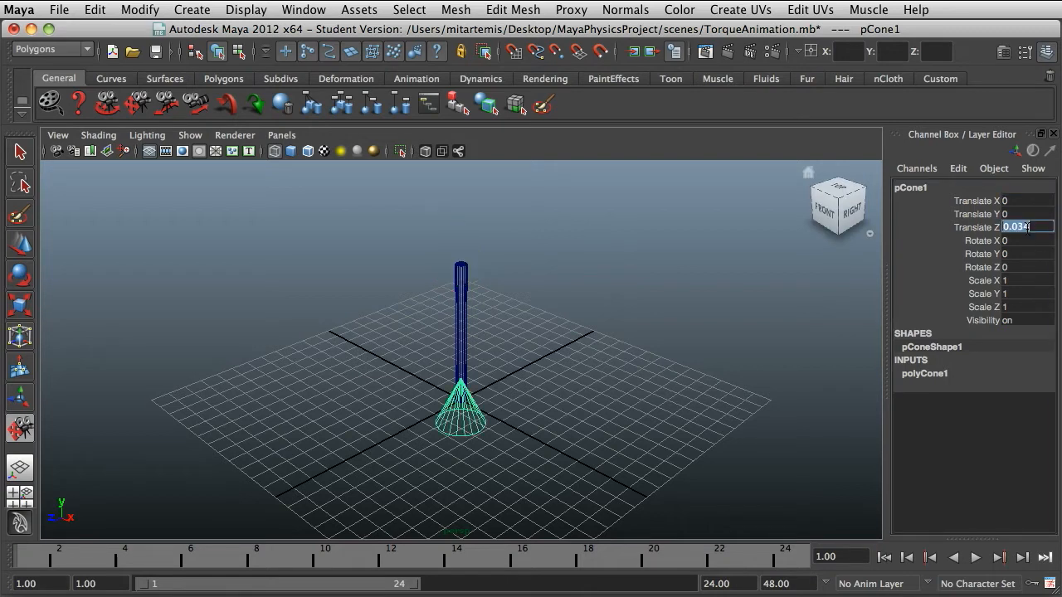
{"action": "type", "text": "0"}
Set the cone's radius to 1 and its height to 2 in the polyCone1 inputs
{"action": "left_click", "coordinate": [926, 373]}
{"action": "left_click", "coordinate": [1037, 386]}
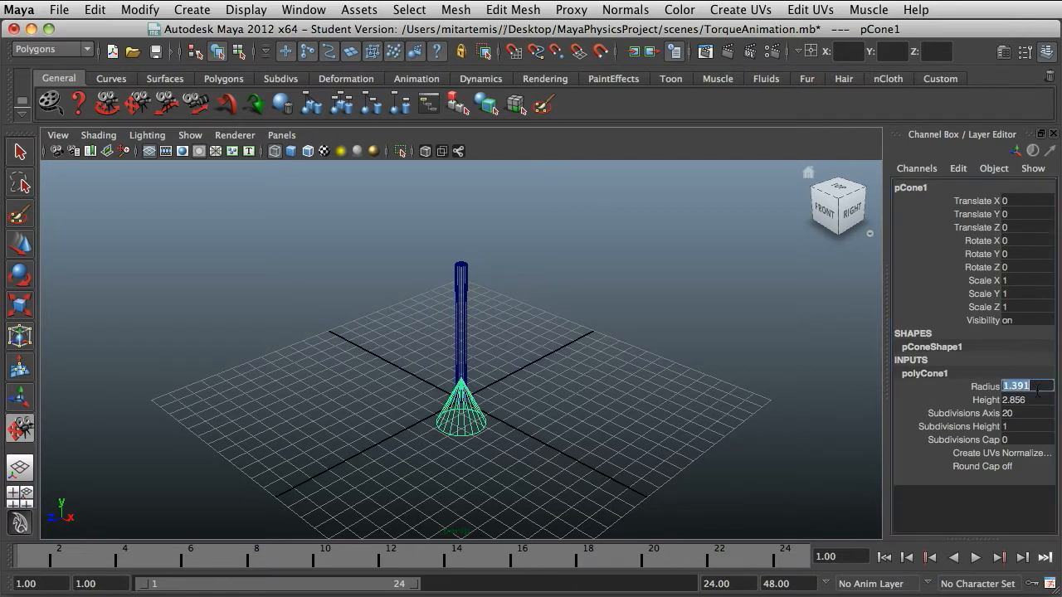
{"action": "type", "text": "1"}
{"action": "key", "text": "Tab"}
{"action": "type", "text": "2"}
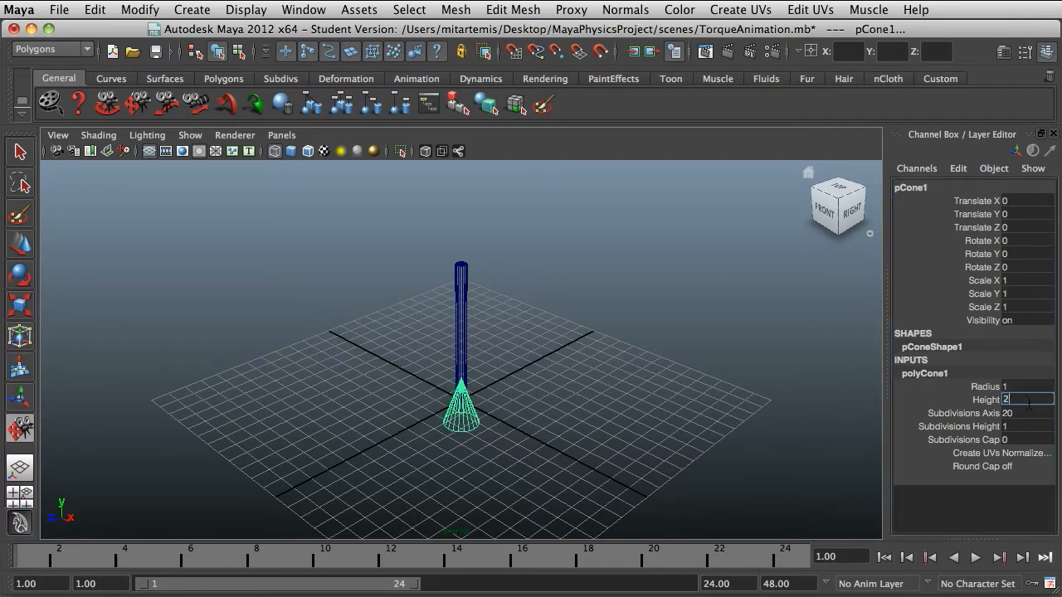
{"action": "key", "text": "Return"}
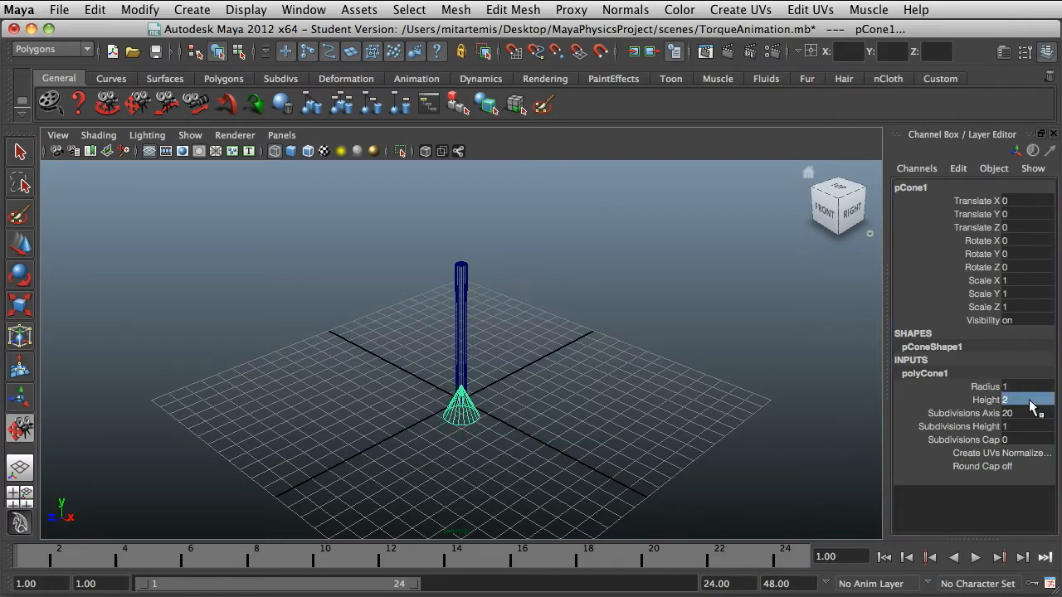
Set the cone's Translate Y to 9 to place it on top of the cylinder
{"action": "left_click", "coordinate": [1005, 214]}
{"action": "type", "text": "9"}
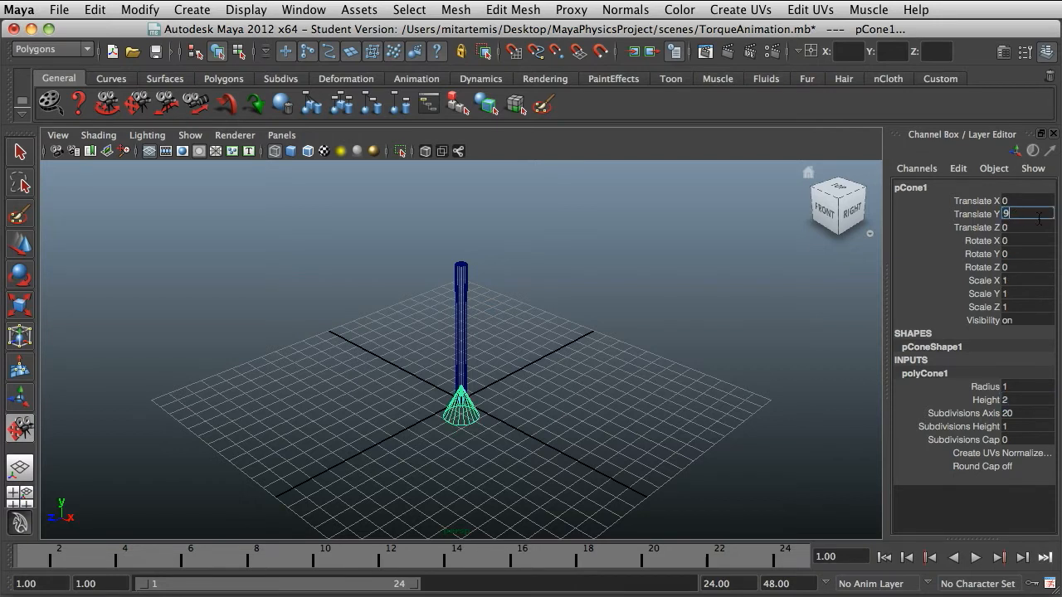
{"action": "key", "text": "Return"}
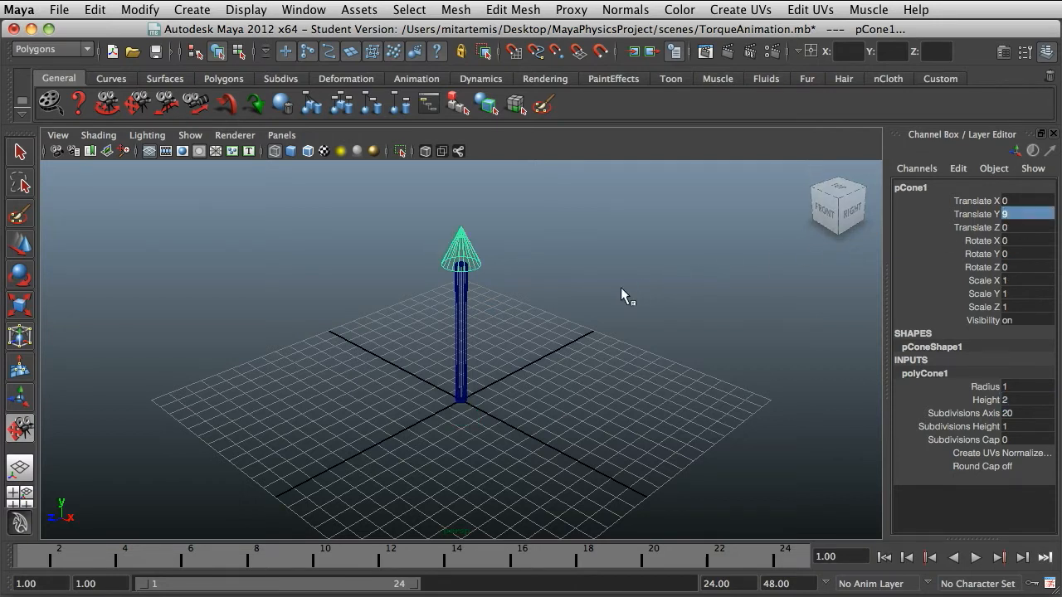
Select the cylinder and the cone together and group them
{"action": "left_click", "coordinate": [20, 152]}
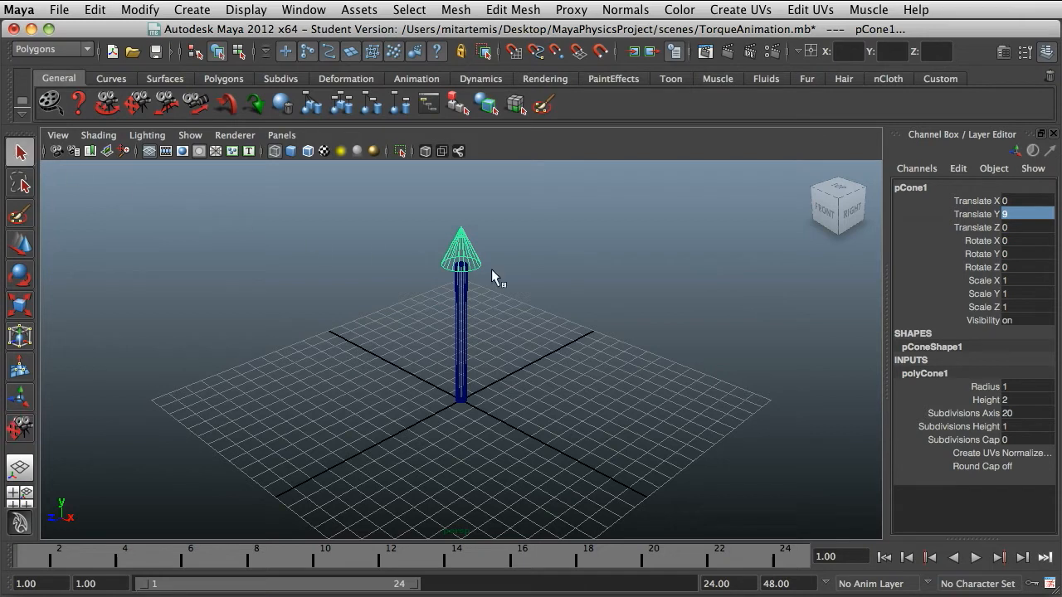
{"action": "left_click", "coordinate": [567, 278]}
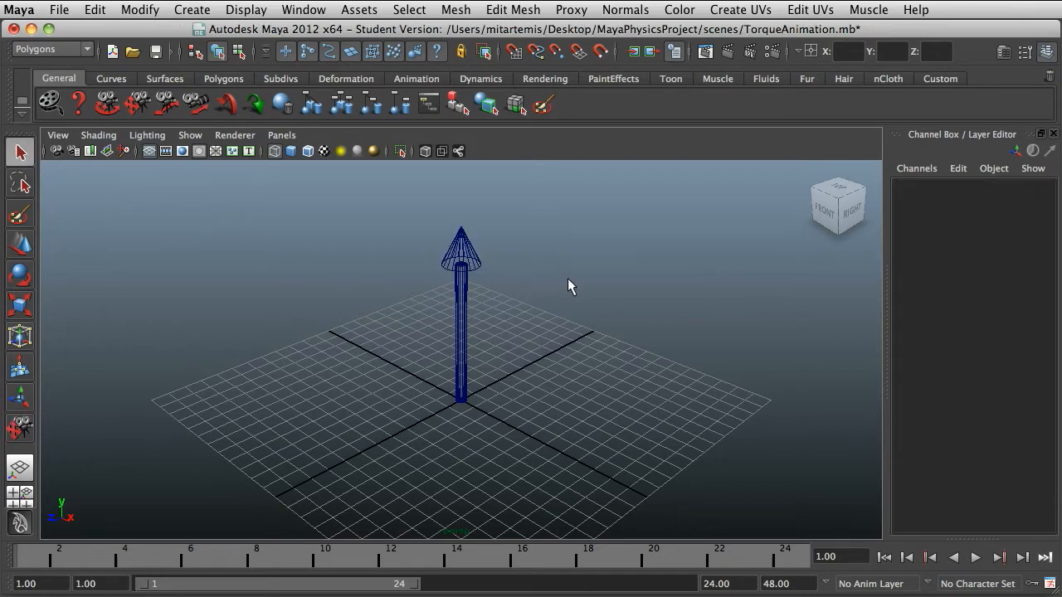
{"action": "left_click", "coordinate": [462, 308]}
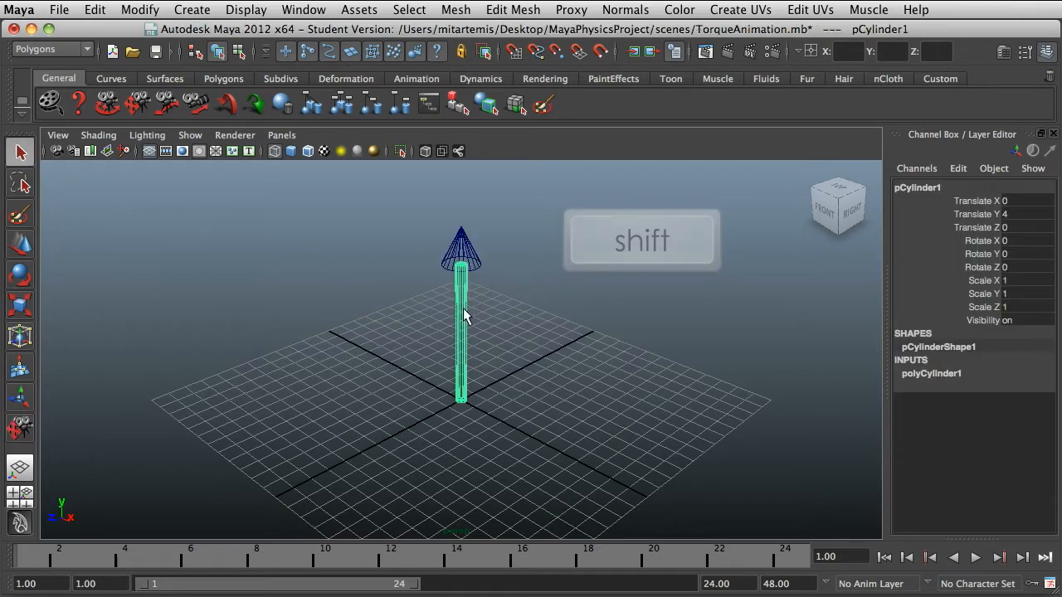
{"action": "left_click", "coordinate": [470, 255], "text": "shift"}
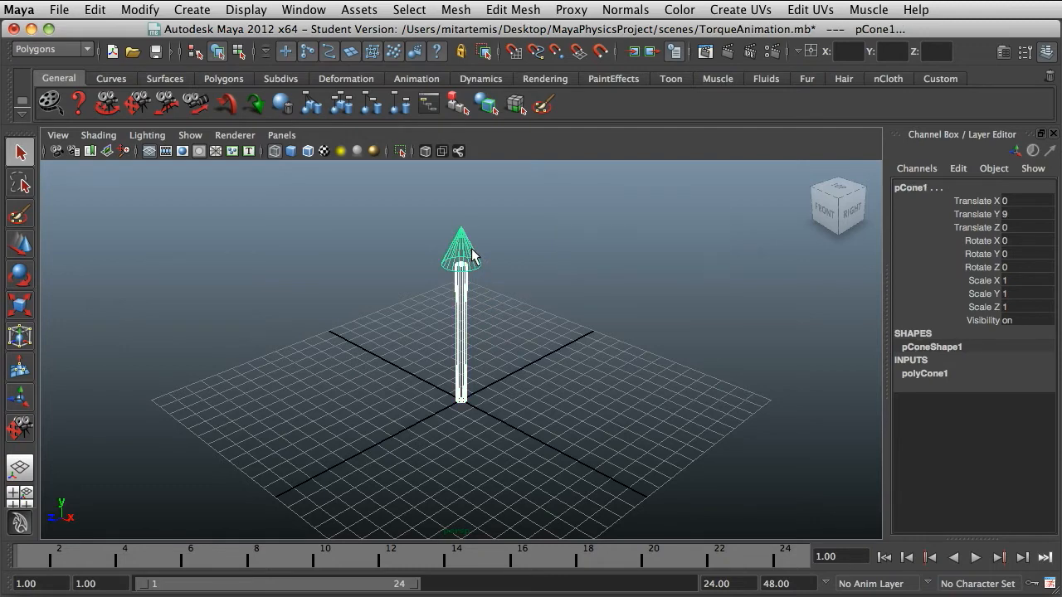
{"action": "left_click", "coordinate": [96, 9]}
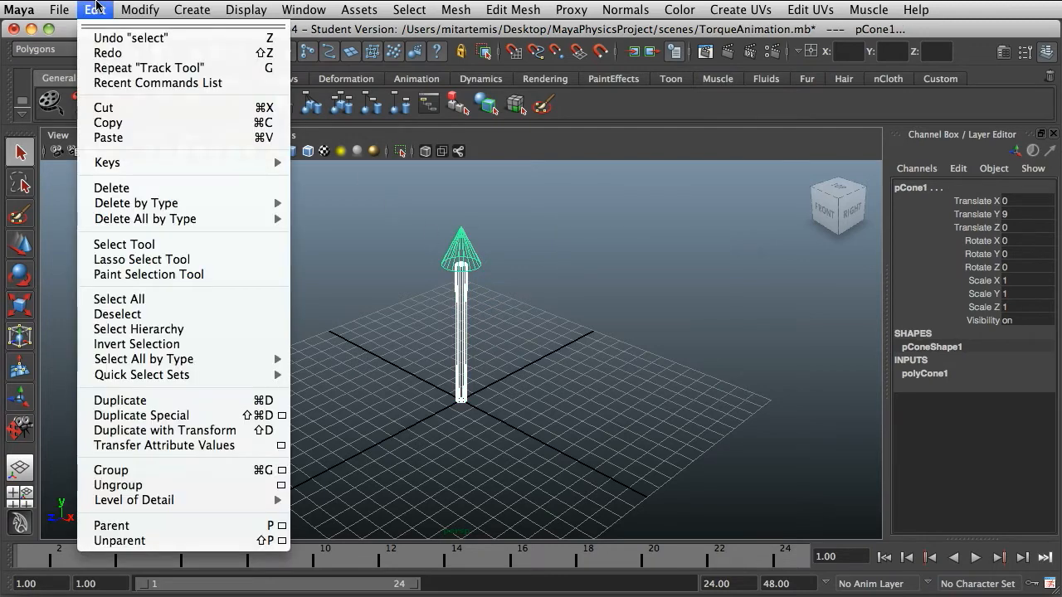
{"action": "left_click", "coordinate": [229, 478]}
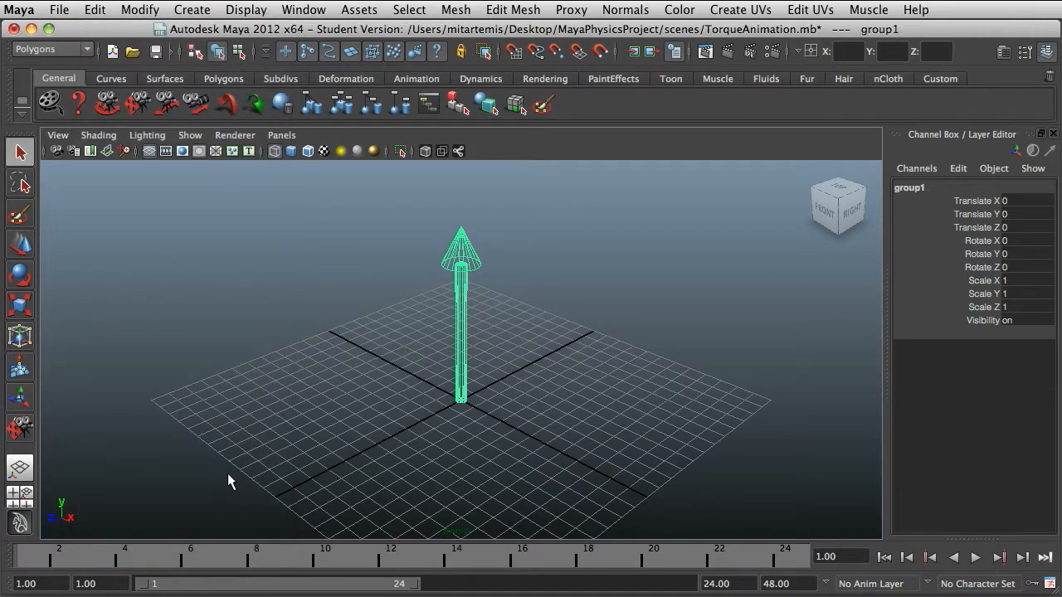
Open the Outliner, expand group1 and rename it greenArrow
{"action": "left_click", "coordinate": [312, 8]}
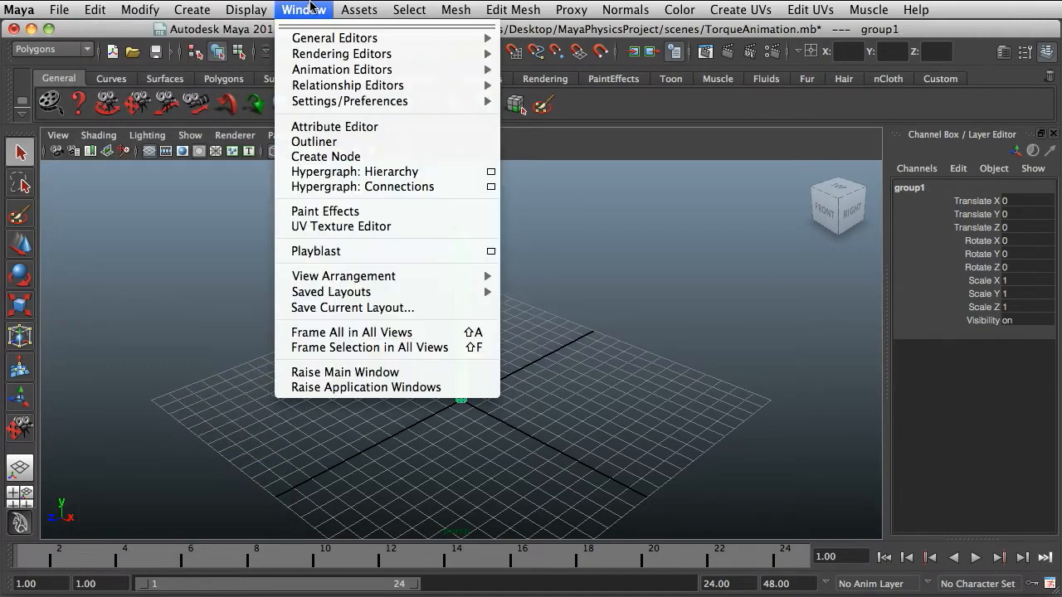
{"action": "left_click", "coordinate": [365, 146]}
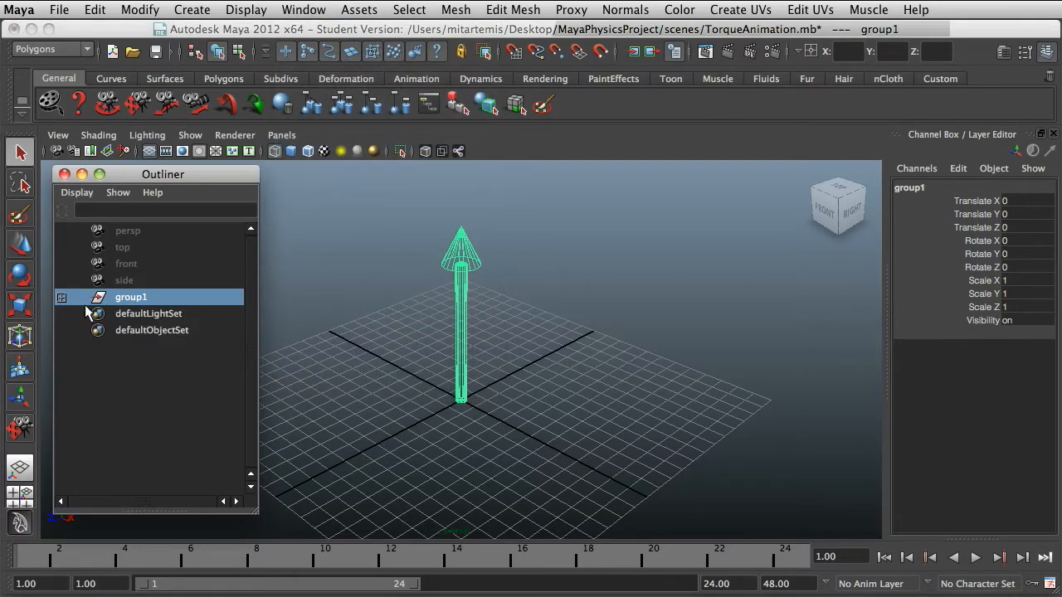
{"action": "left_click", "coordinate": [62, 297]}
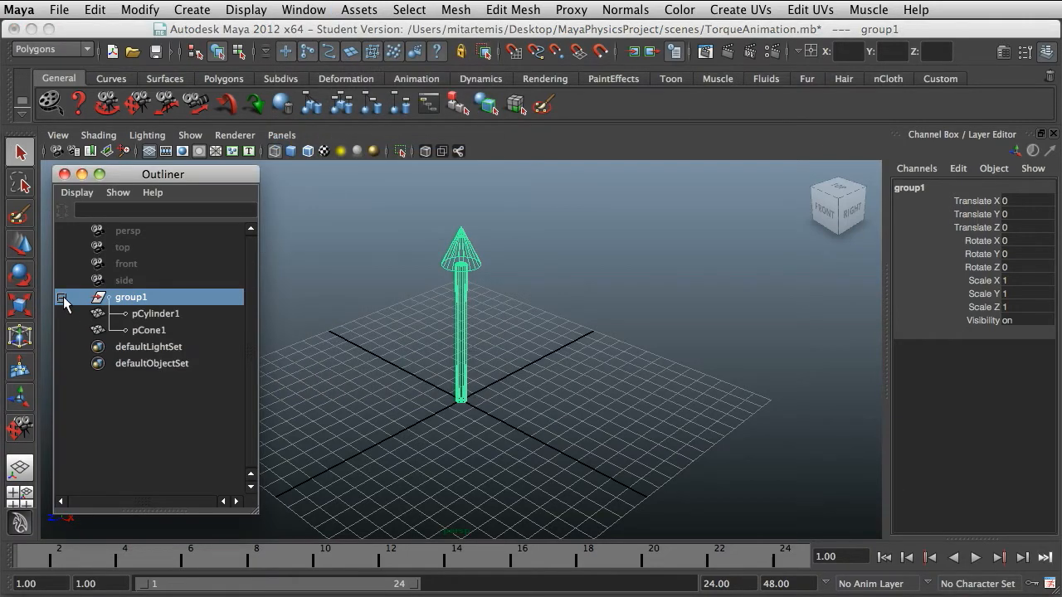
{"action": "double_click", "coordinate": [131, 299]}
{"action": "type", "text": "gree"}
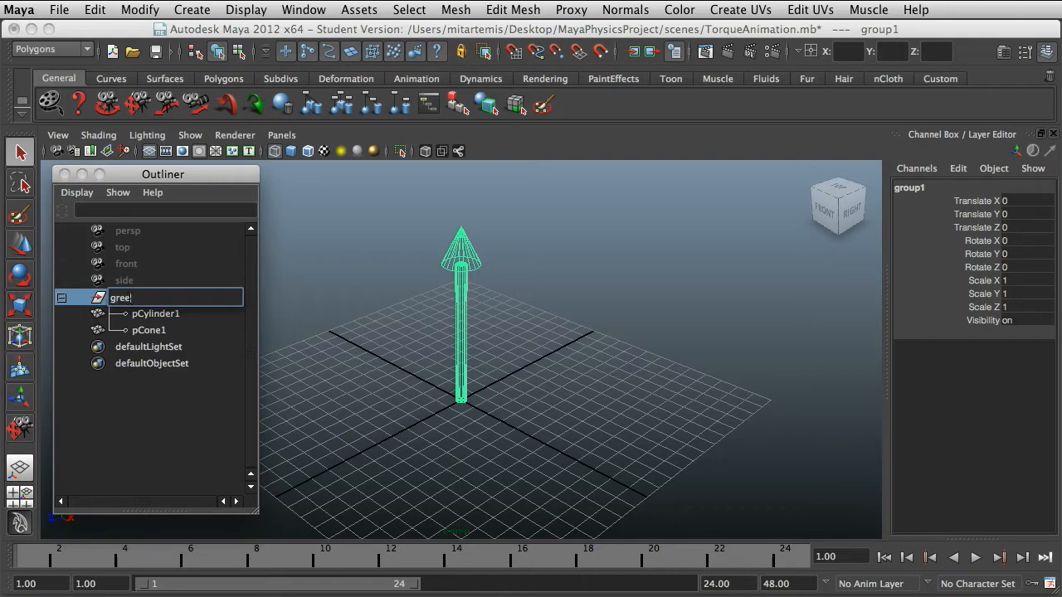
{"action": "type", "text": "nArrow"}
Rename pCylinder1 inside the greenArrow group as greenCylinder1
{"action": "double_click", "coordinate": [137, 314]}
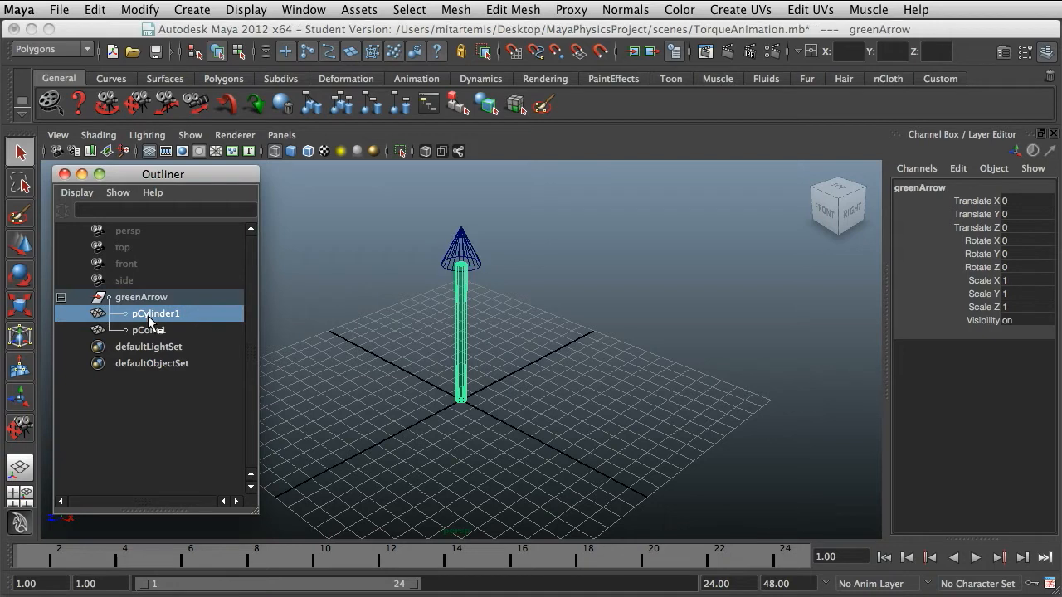
{"action": "left_click", "coordinate": [135, 314]}
{"action": "key", "text": "BackSpace"}
{"action": "type", "text": "green"}
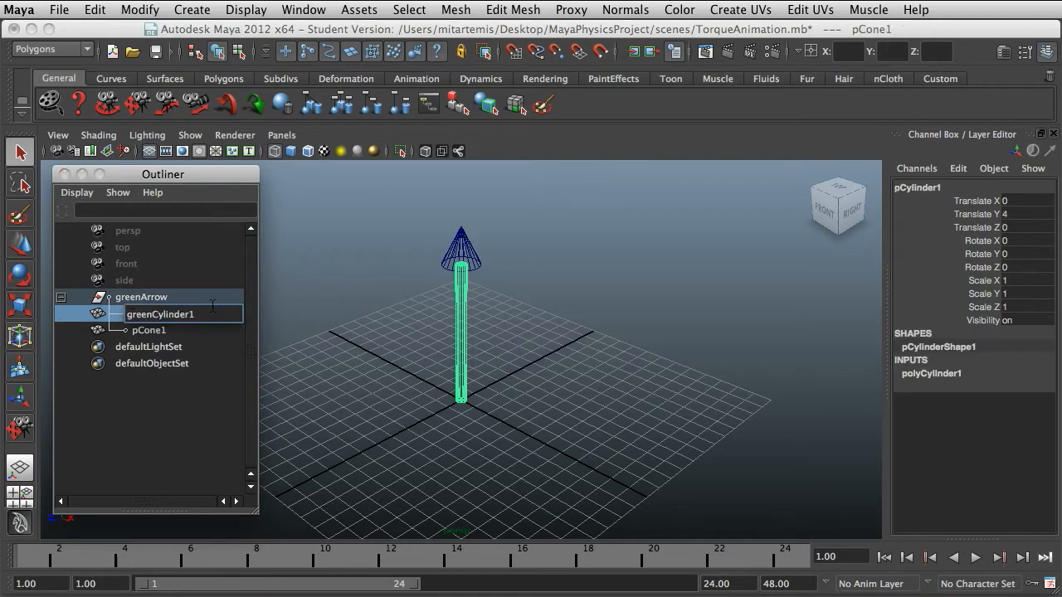
Shorten the cylinder's name to greenCylinder and rename pCone1 inside the greenArrow group as greenCone
{"action": "key", "text": "BackSpace"}
{"action": "left_click", "coordinate": [141, 331]}
{"action": "double_click", "coordinate": [136, 331]}
{"action": "left_click", "coordinate": [133, 332]}
{"action": "key", "text": "BackSpace"}
{"action": "type", "text": "green"}
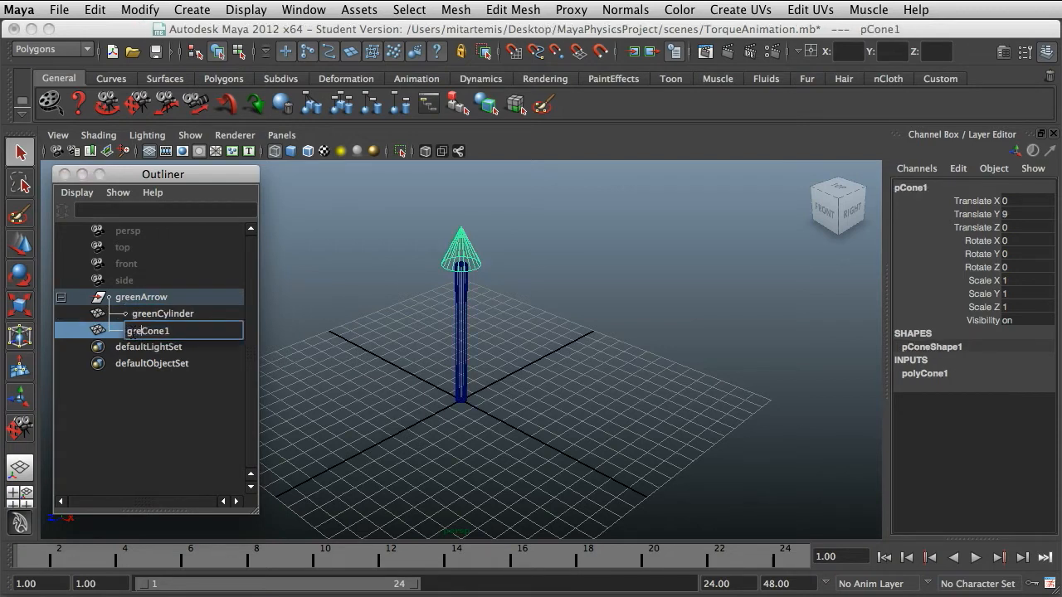
{"action": "left_click", "coordinate": [184, 330]}
{"action": "key", "text": "BackSpace"}
{"action": "left_click", "coordinate": [199, 385]}
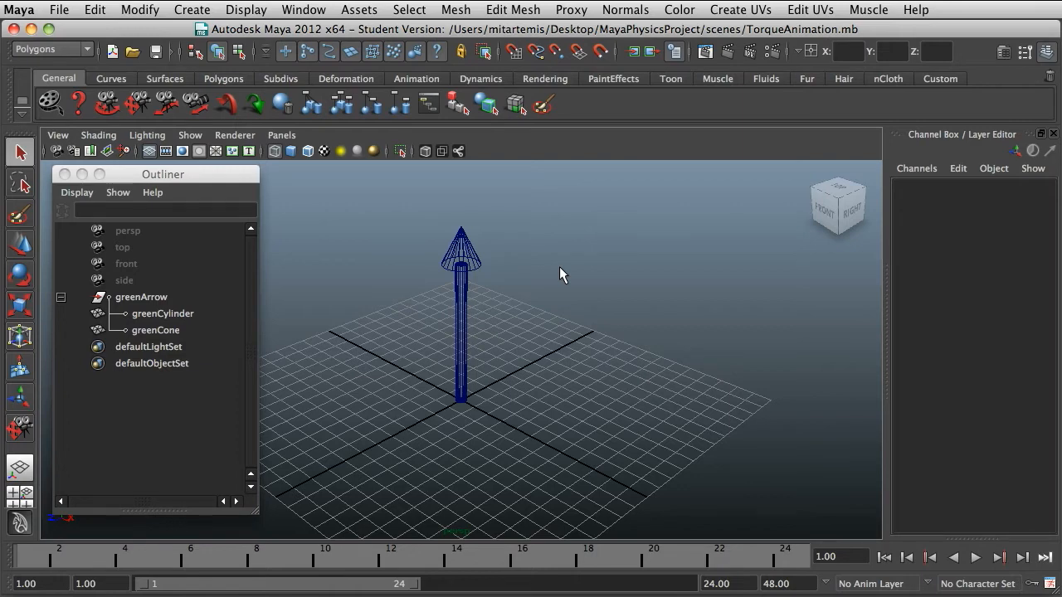
Open the Hypershade, create a Phong material and set its color to pure green (hue 120, saturation 1, value 1)
{"action": "left_click", "coordinate": [323, 11]}
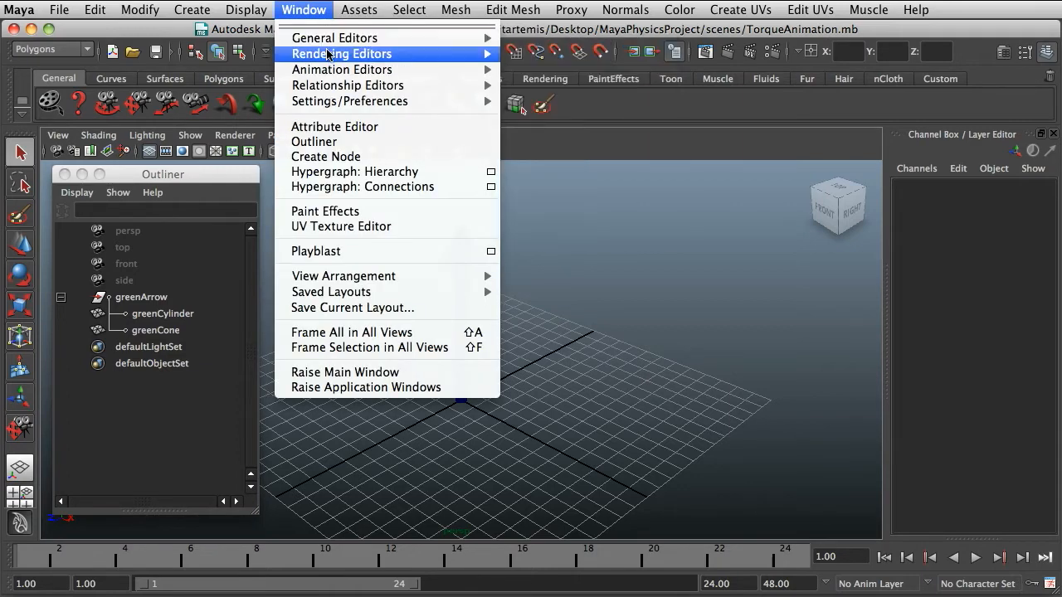
{"action": "mouse_move", "coordinate": [328, 55]}
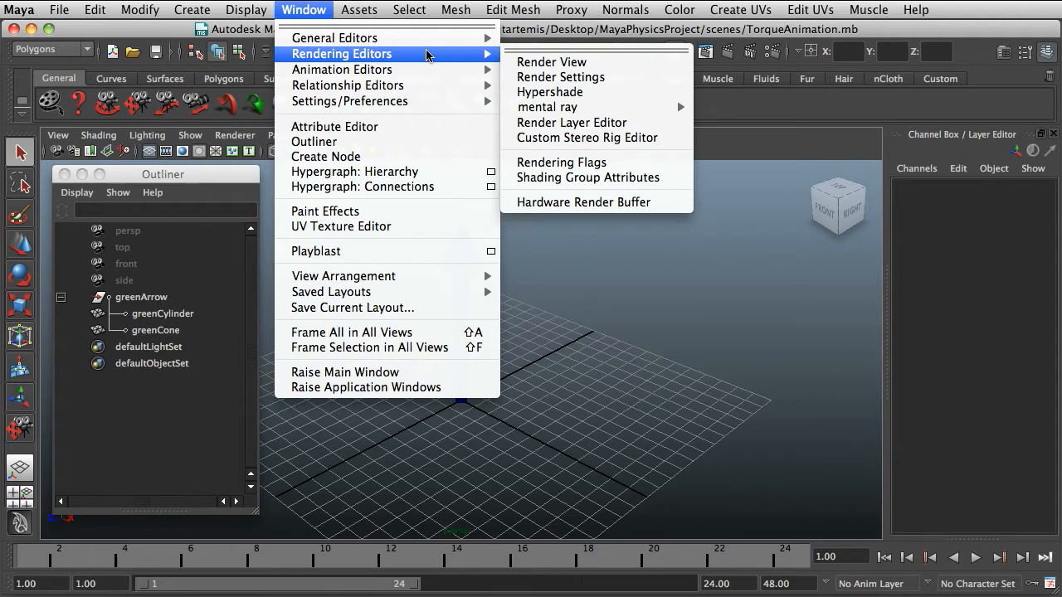
{"action": "left_click", "coordinate": [620, 92]}
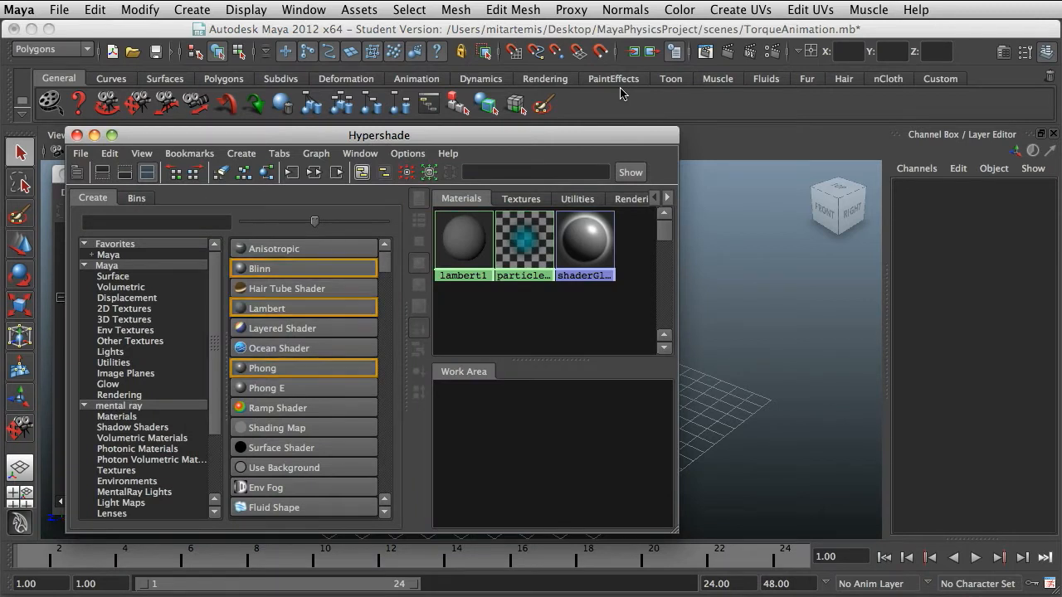
{"action": "left_click", "coordinate": [331, 363]}
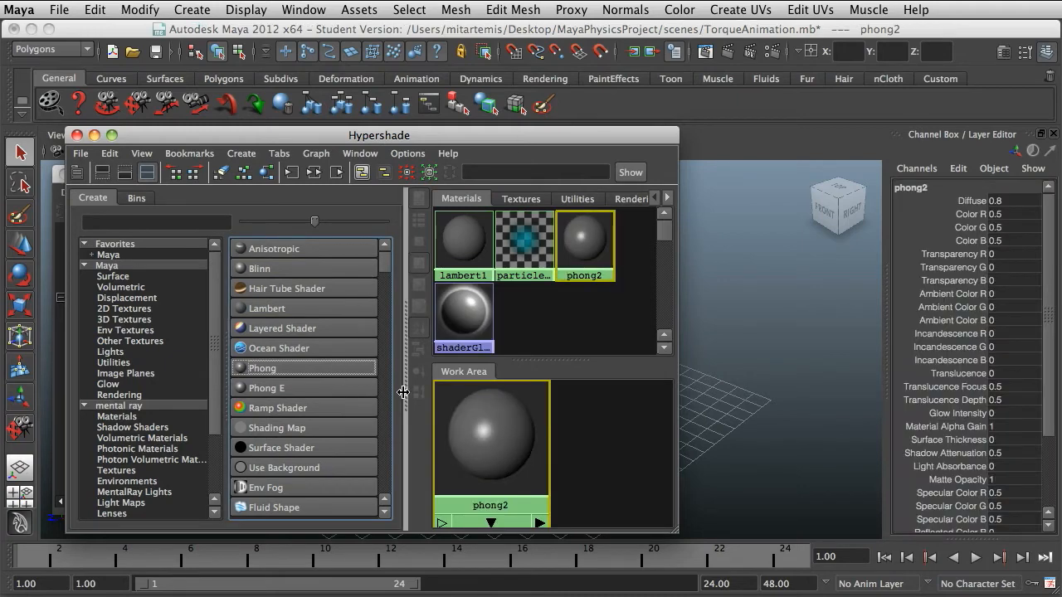
{"action": "double_click", "coordinate": [505, 417]}
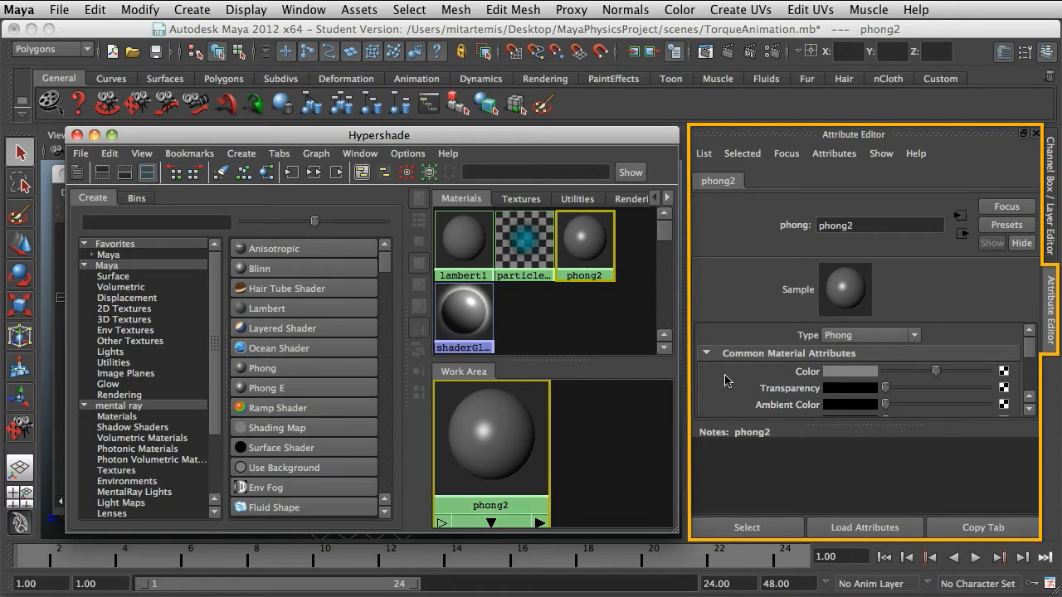
{"action": "left_click", "coordinate": [851, 371]}
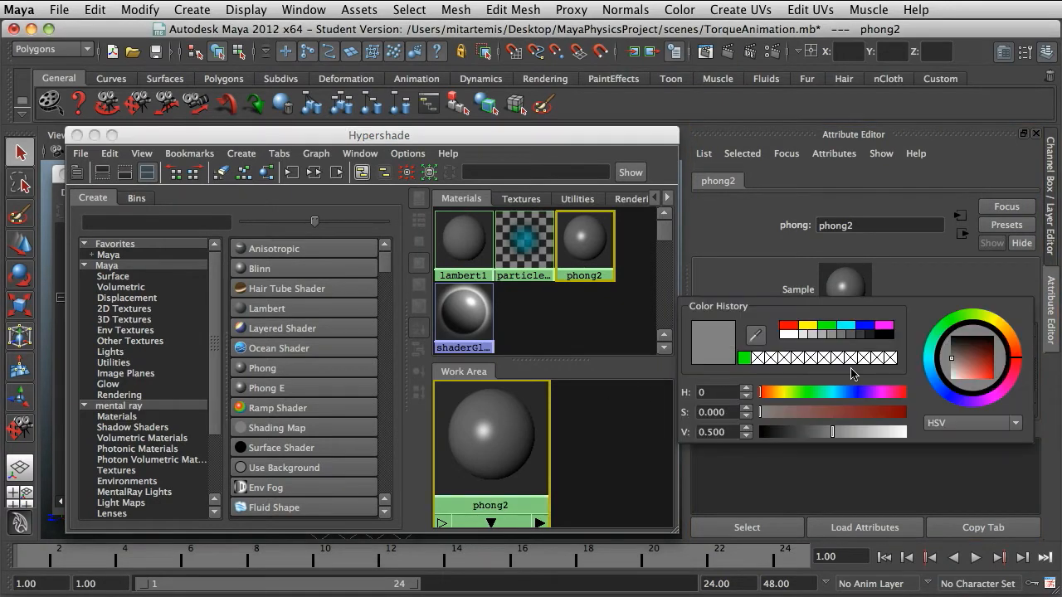
{"action": "left_click", "coordinate": [826, 326]}
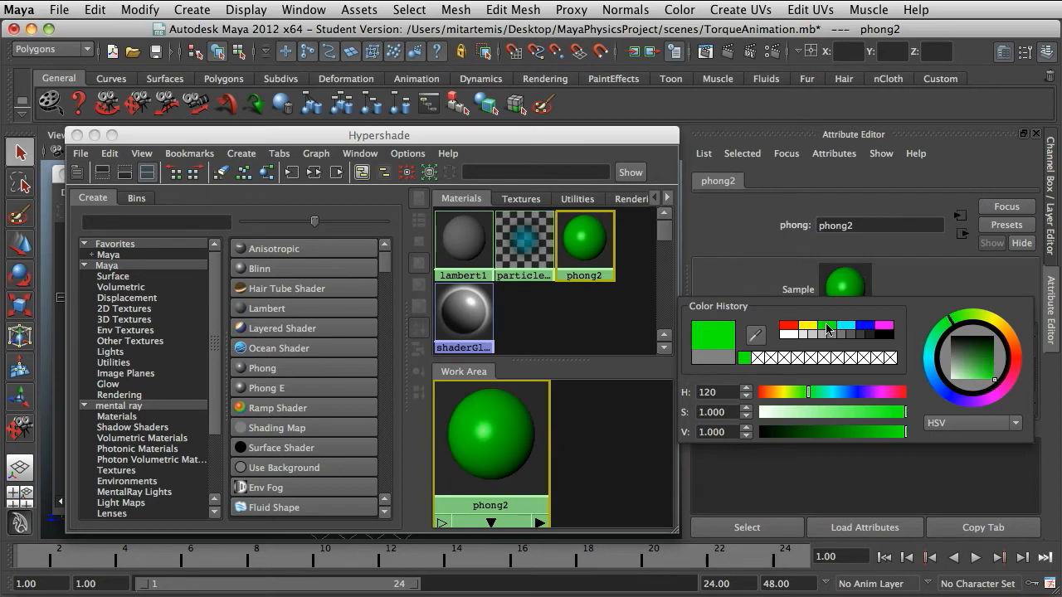
Rename the new Phong material as green and close the Hypershade
{"action": "double_click", "coordinate": [837, 225]}
{"action": "type", "text": "green"}
{"action": "key", "text": "Return"}
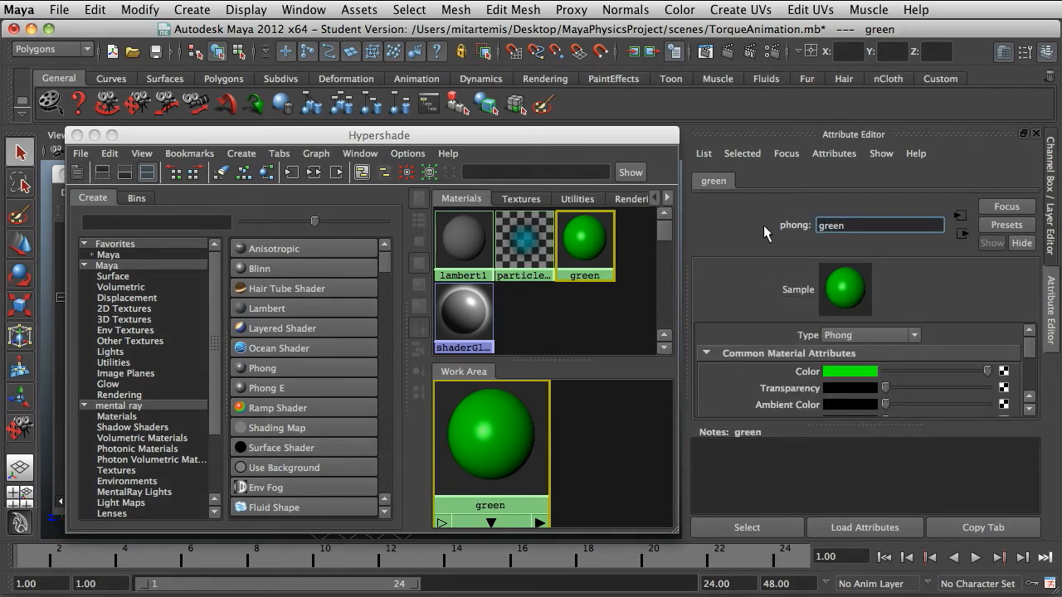
{"action": "left_click", "coordinate": [77, 134]}
Select the greenArrow group and assign the existing green material to it
{"action": "left_click", "coordinate": [143, 299]}
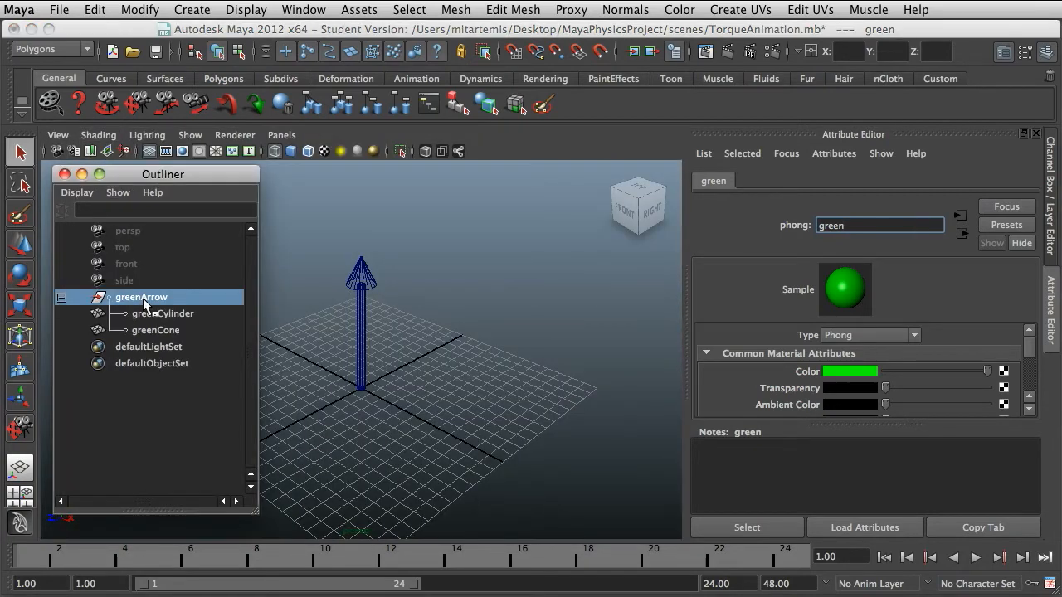
{"action": "right_click", "coordinate": [361, 264]}
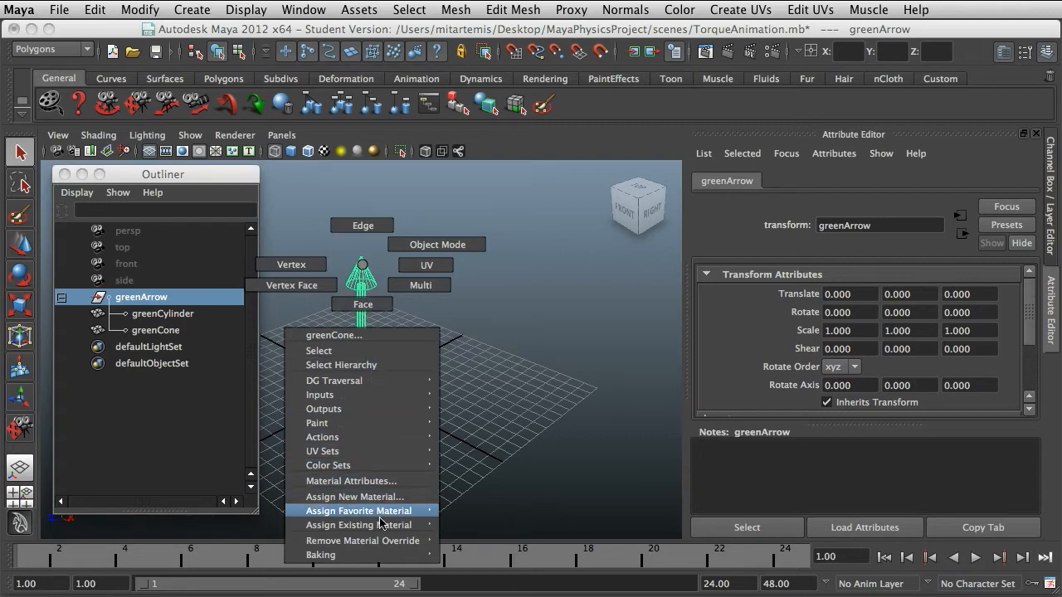
{"action": "mouse_move", "coordinate": [387, 528]}
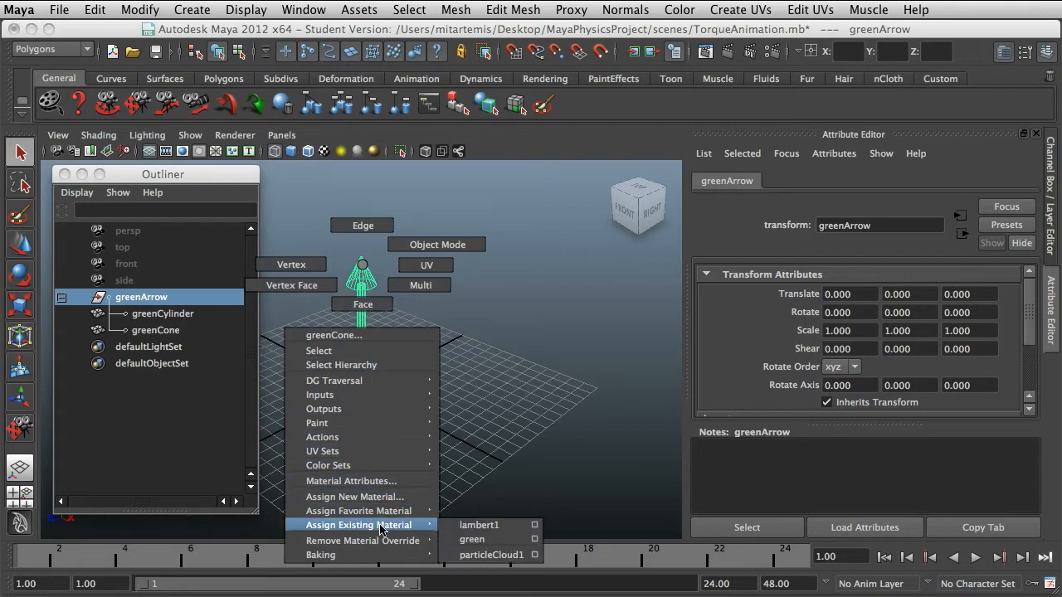
{"action": "left_click", "coordinate": [513, 539]}
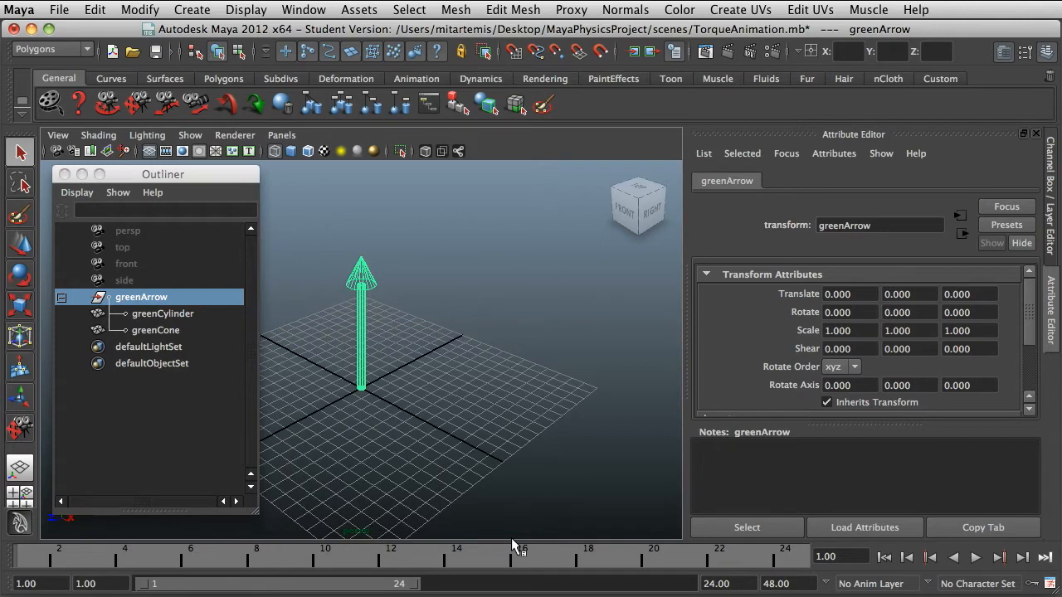
Deselect the arrow and set the perspective view's shading to Smooth Shade All
{"action": "left_click", "coordinate": [469, 275]}
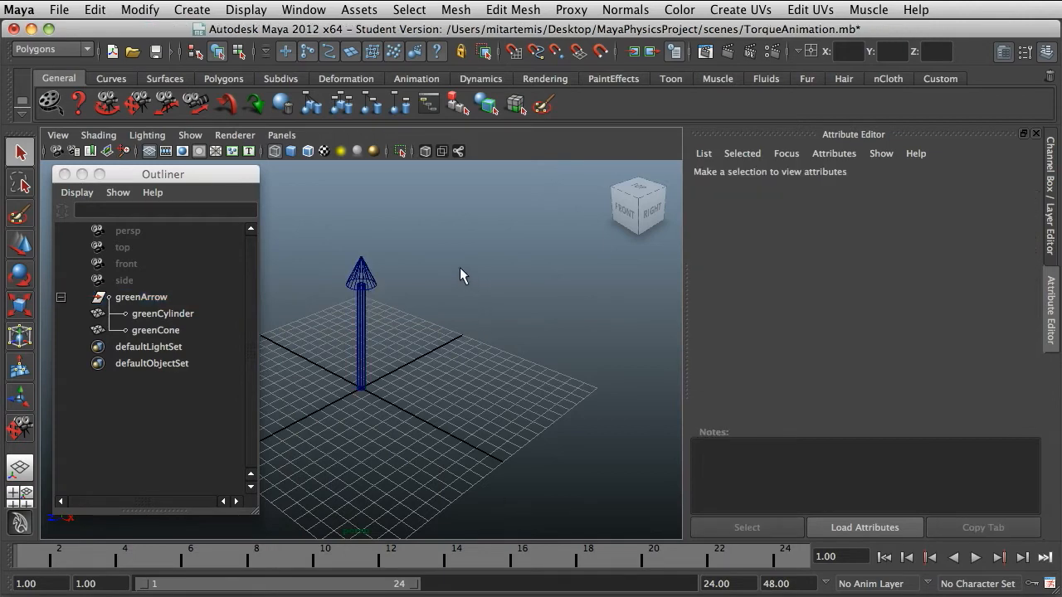
{"action": "left_click", "coordinate": [90, 135]}
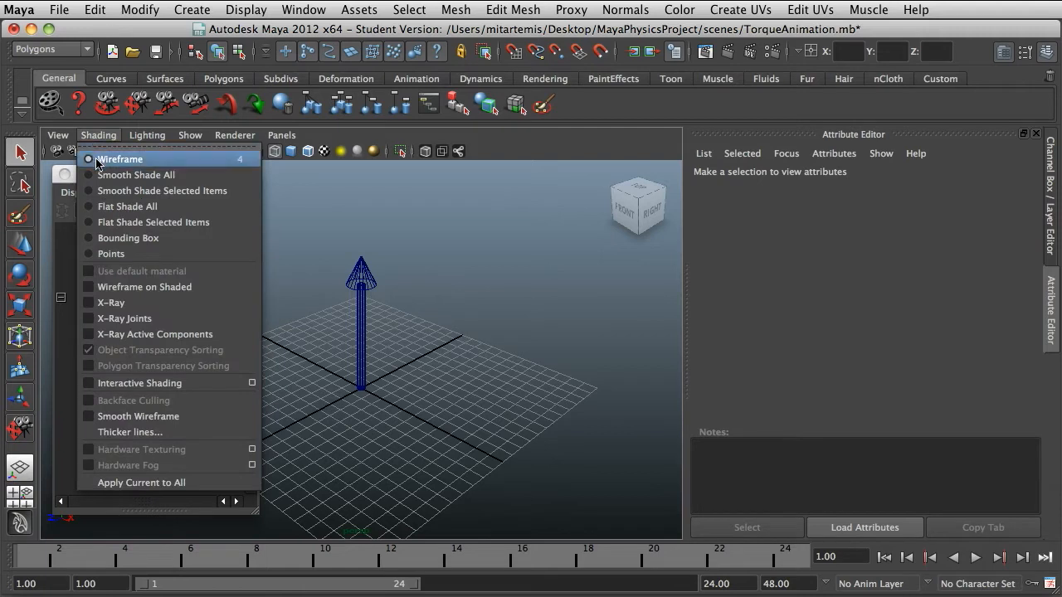
{"action": "left_click", "coordinate": [201, 176]}
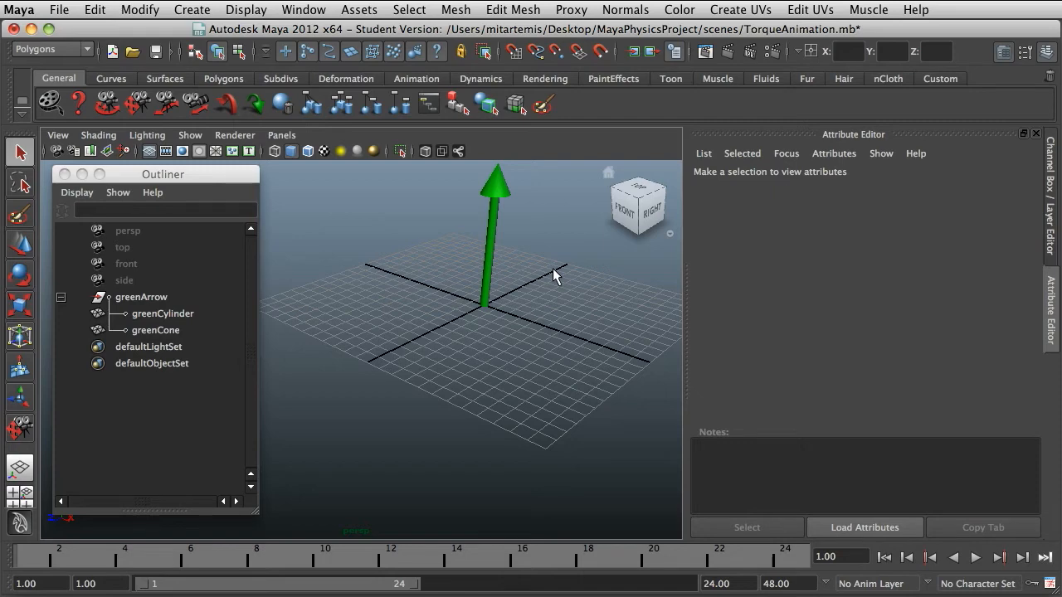
Select the greenArrow group in the Outliner and duplicate it
{"action": "left_click", "coordinate": [137, 300]}
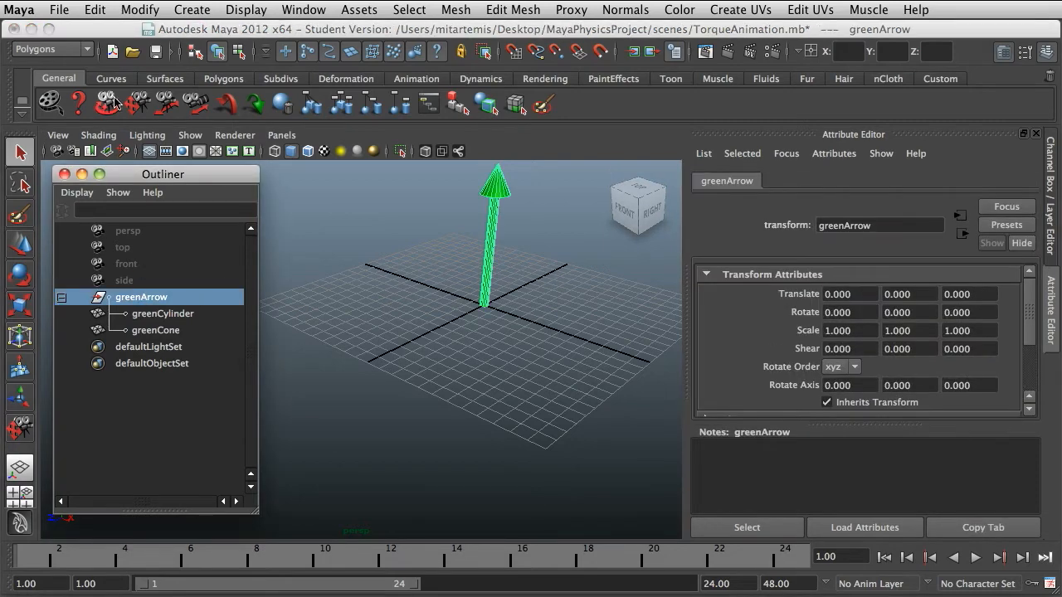
{"action": "left_click", "coordinate": [96, 9]}
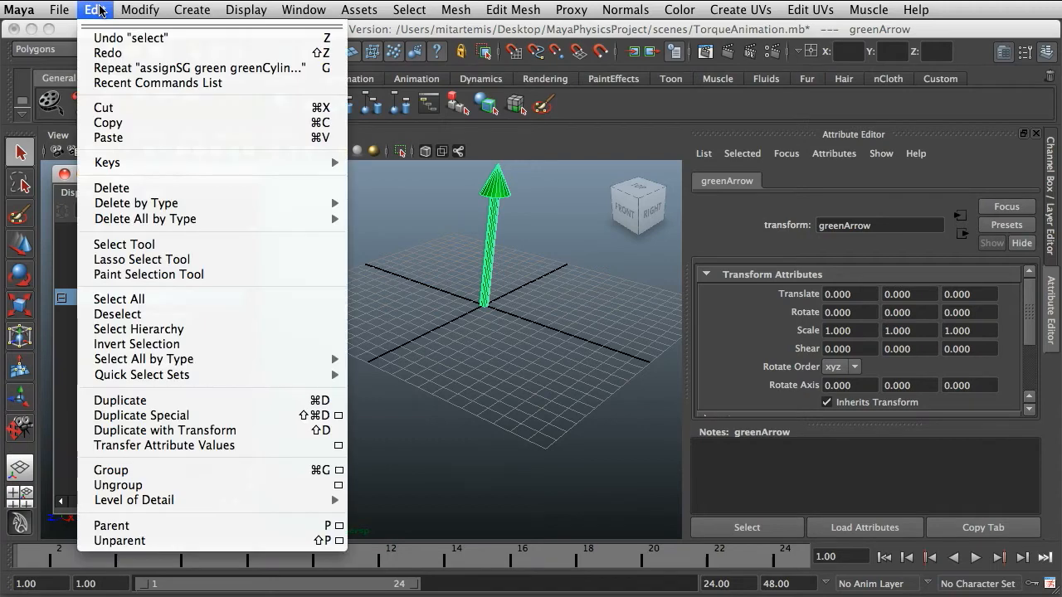
{"action": "left_click", "coordinate": [192, 401]}
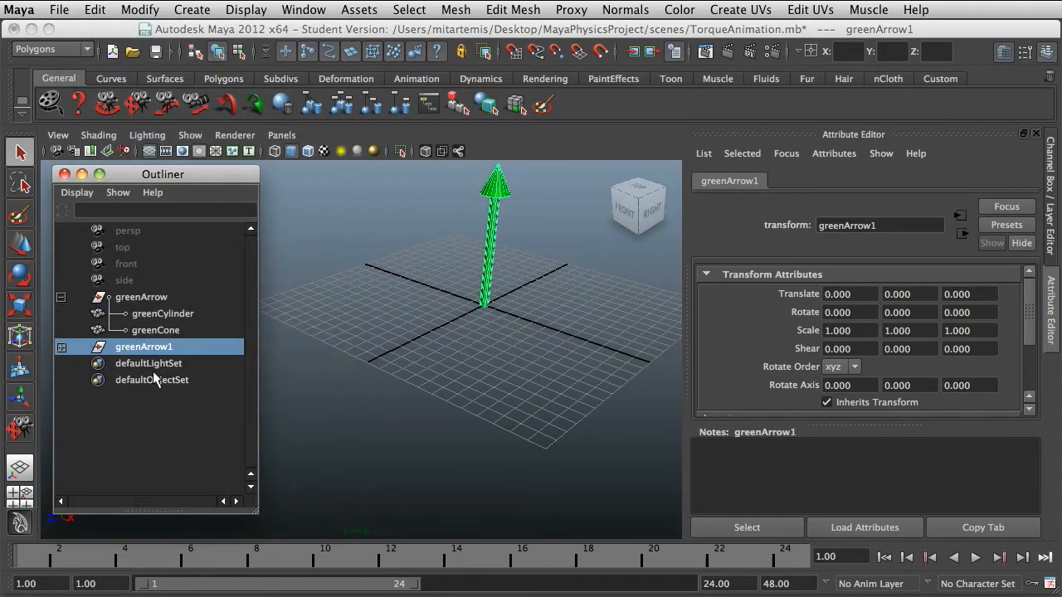
Rotate the duplicated arrow around the X axis down onto the grid and set its Rotate X to exactly 90
{"action": "left_click", "coordinate": [22, 276]}
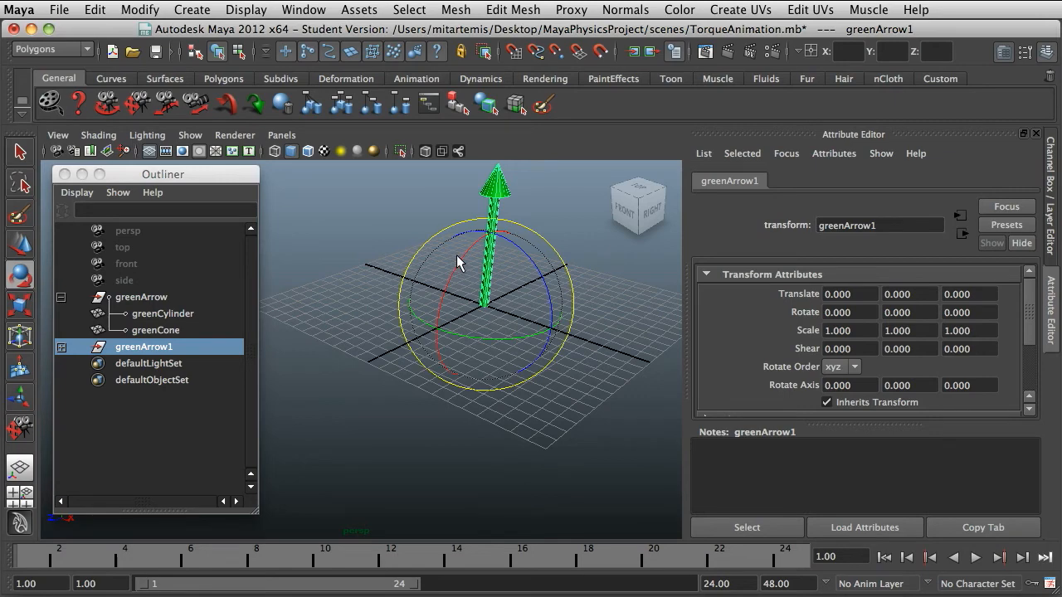
{"action": "left_click_drag", "start_coordinate": [460, 254], "coordinate": [445, 363]}
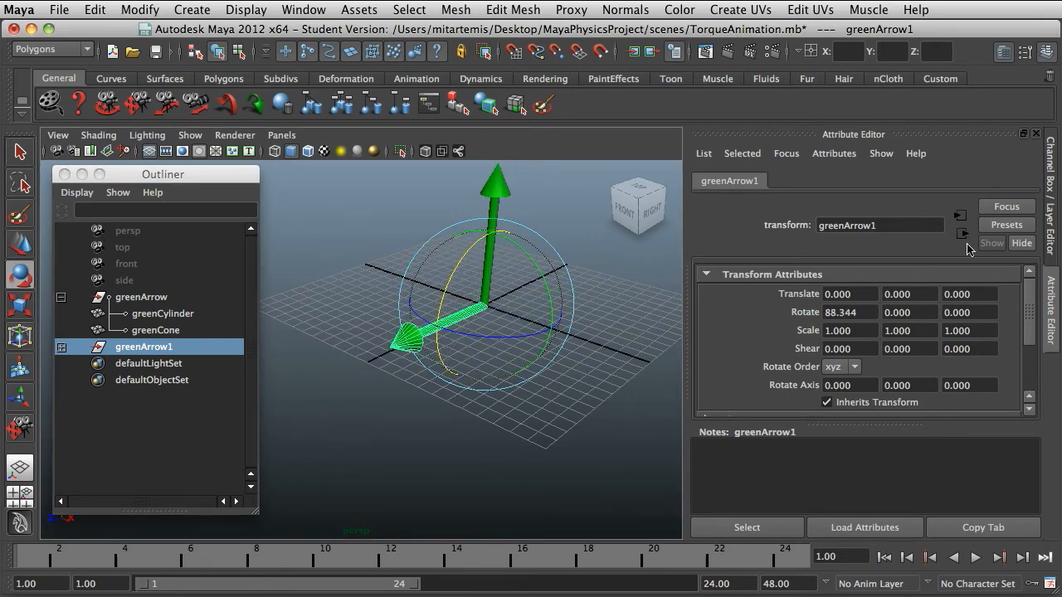
{"action": "left_click", "coordinate": [1050, 209]}
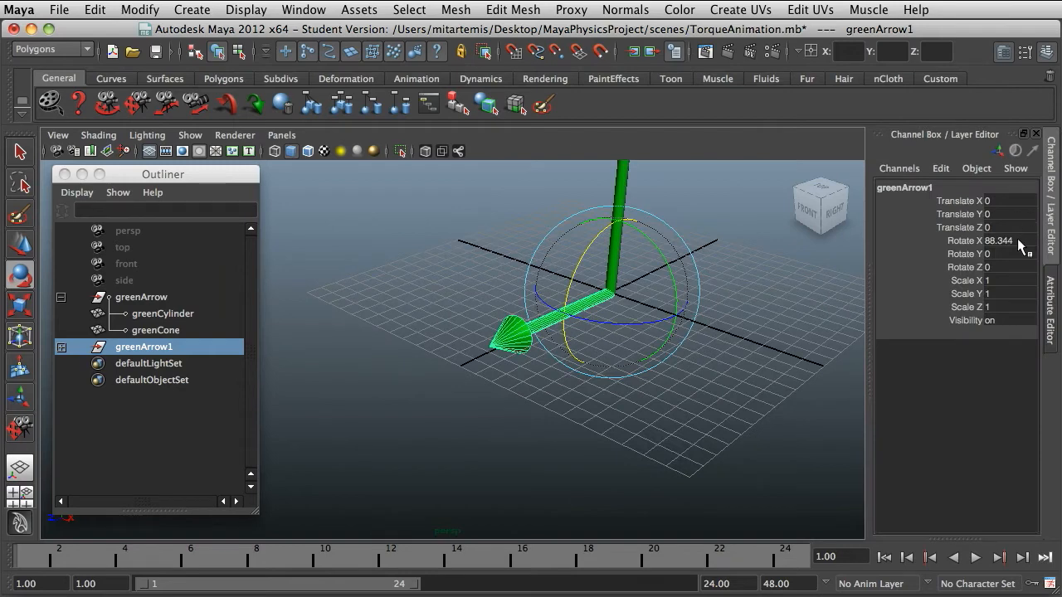
{"action": "type", "text": "90"}
{"action": "key", "text": "Return"}
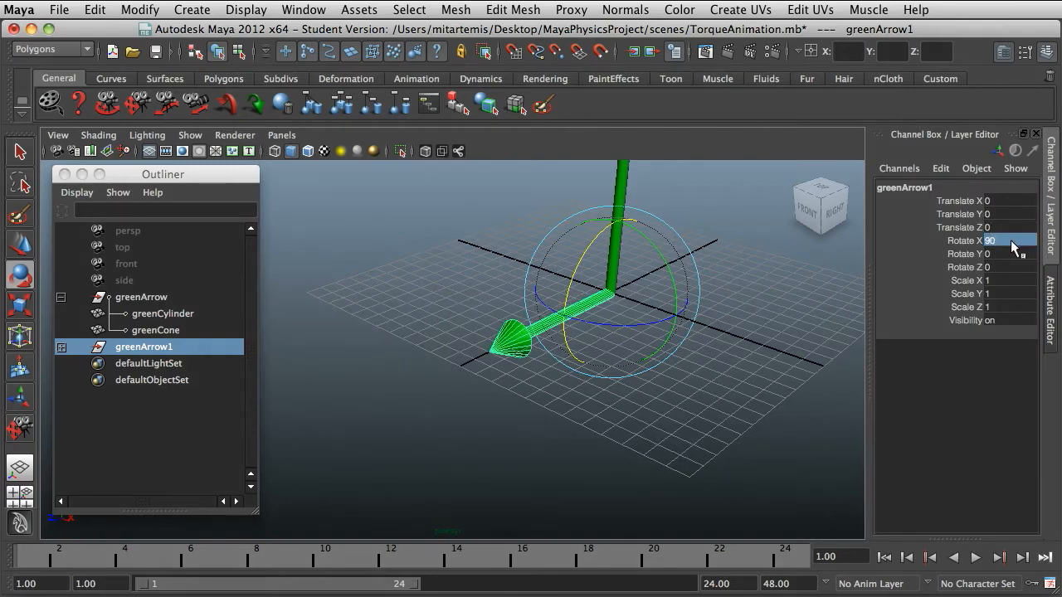
Expand the duplicated group in the Outliner and rename it blueArrow, with its parts named blueCylinder and blueCone
{"action": "left_click", "coordinate": [61, 348]}
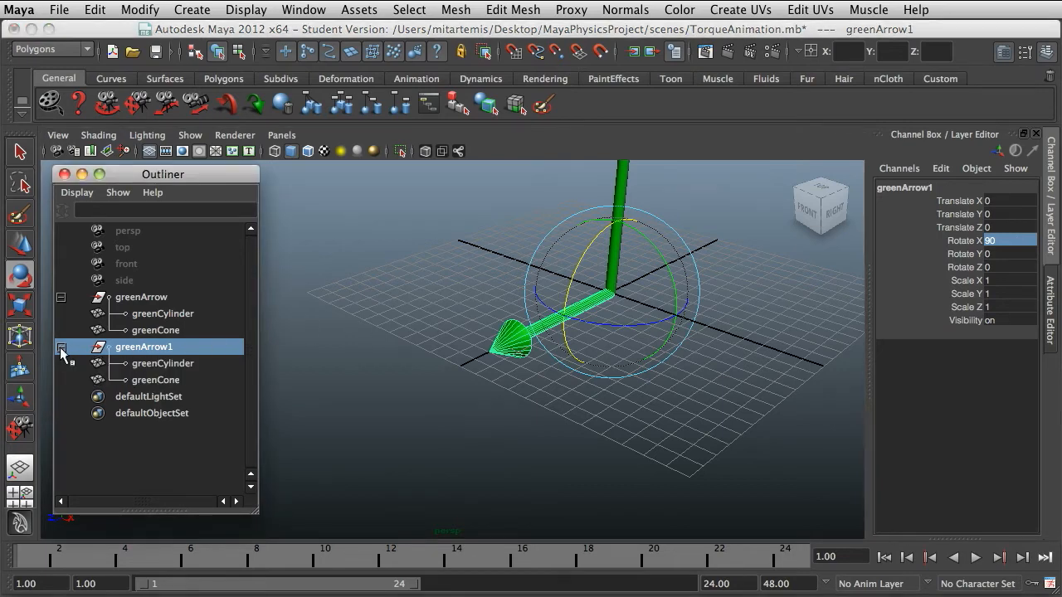
{"action": "double_click", "coordinate": [133, 348]}
{"action": "left_click_drag", "start_coordinate": [134, 350], "coordinate": [87, 351]}
{"action": "type", "text": "blueArrow1"}
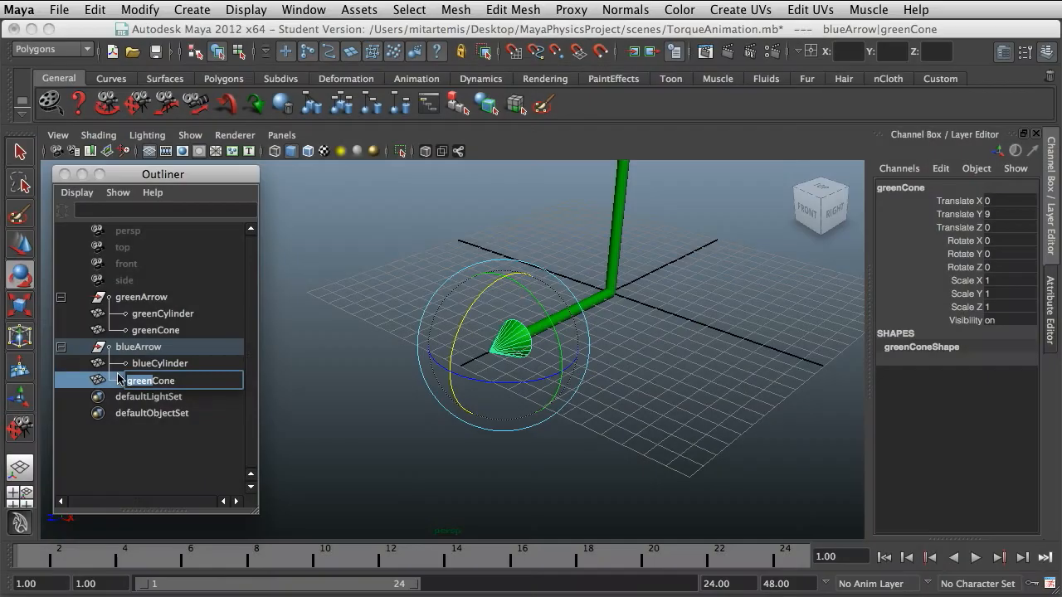
{"action": "type", "text": "blue"}
{"action": "key", "text": "Return"}
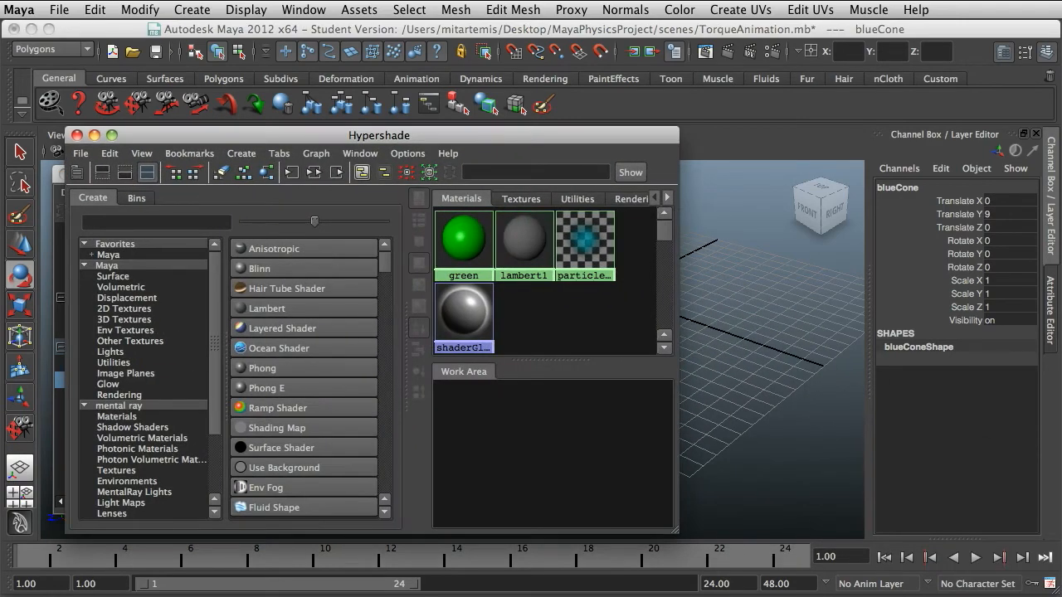
Create a second Phong material in the Hypershade and set its color to pure blue (hue 240, saturation 1, value 1)
{"action": "left_click", "coordinate": [330, 368]}
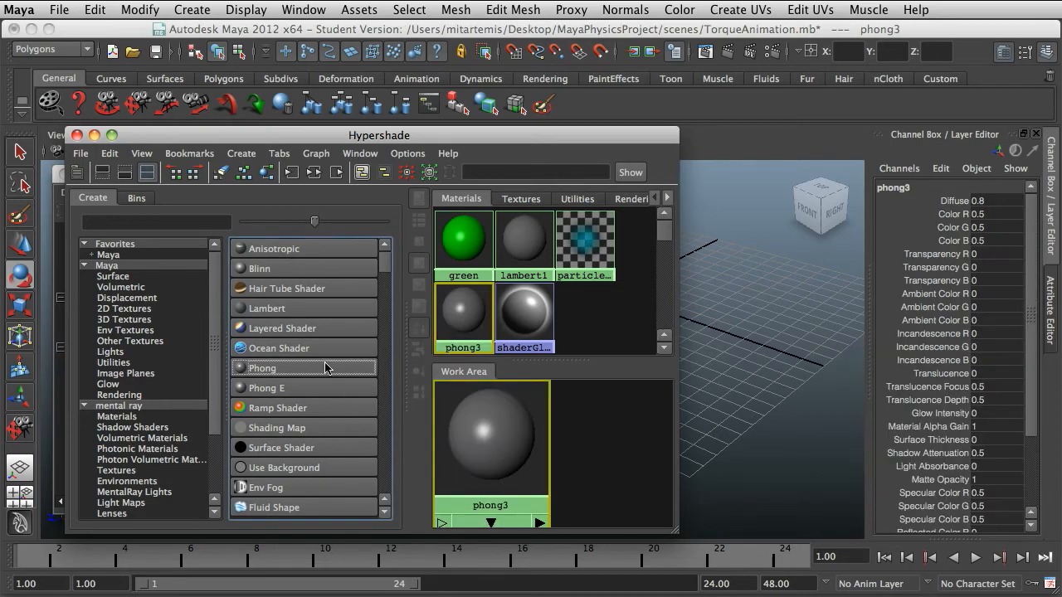
{"action": "double_click", "coordinate": [479, 443]}
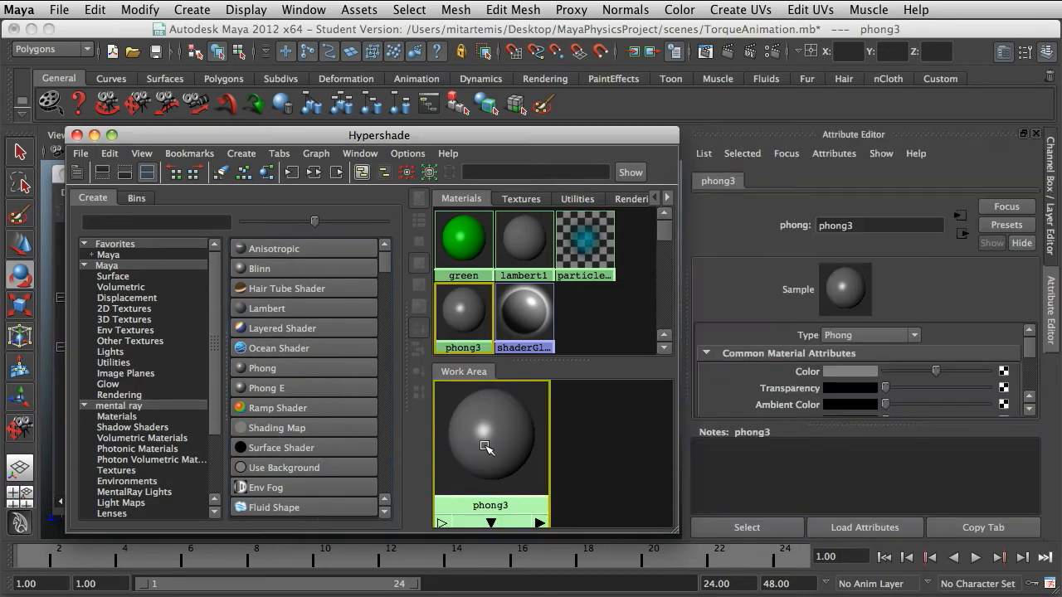
{"action": "left_click", "coordinate": [839, 373]}
{"action": "left_click", "coordinate": [840, 371]}
{"action": "left_click", "coordinate": [851, 327]}
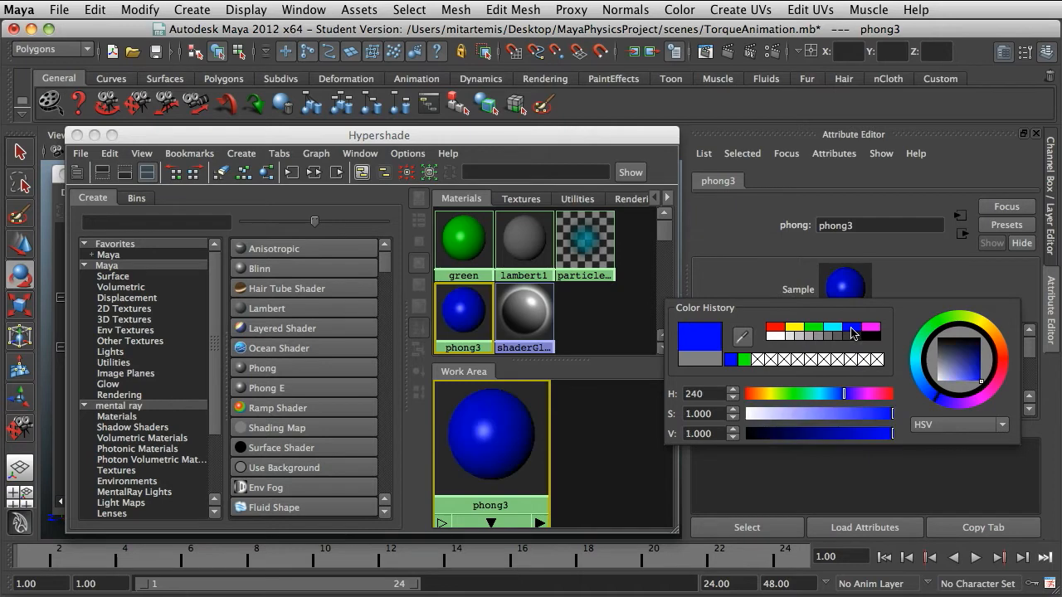
Rename the second Phong material as blue and close the Hypershade
{"action": "double_click", "coordinate": [828, 226]}
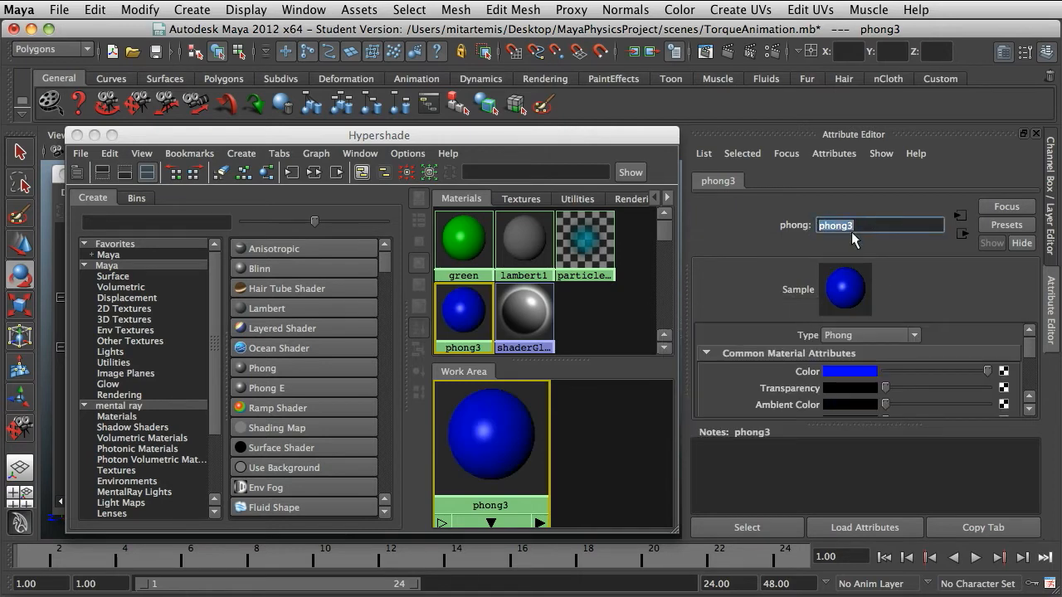
{"action": "type", "text": "blue"}
{"action": "key", "text": "Return"}
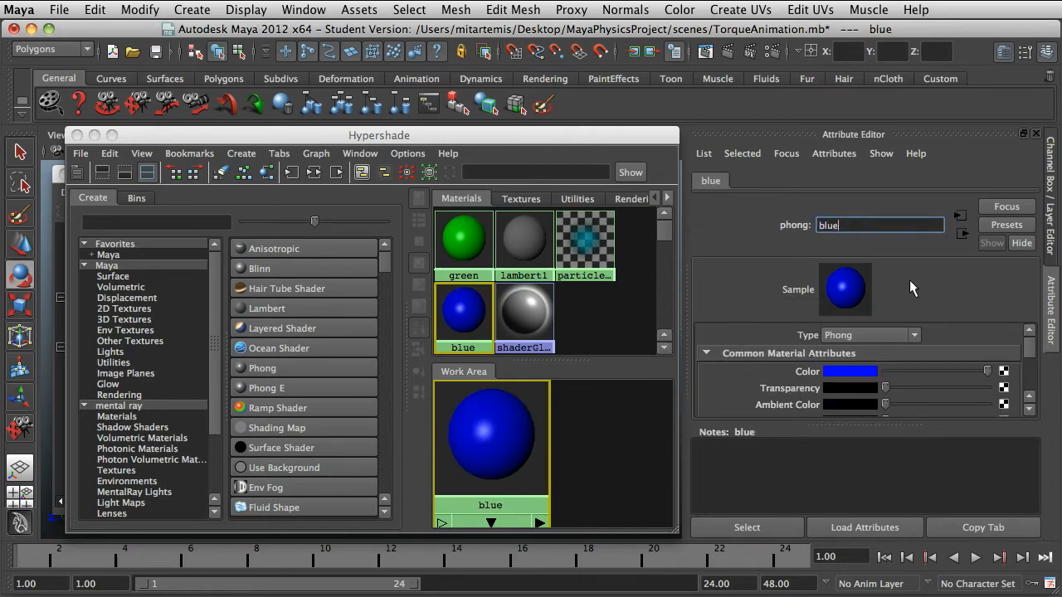
{"action": "left_click", "coordinate": [76, 135]}
Select the blueArrow group and assign the existing blue material to it
{"action": "left_click", "coordinate": [160, 347]}
{"action": "right_click", "coordinate": [482, 308]}
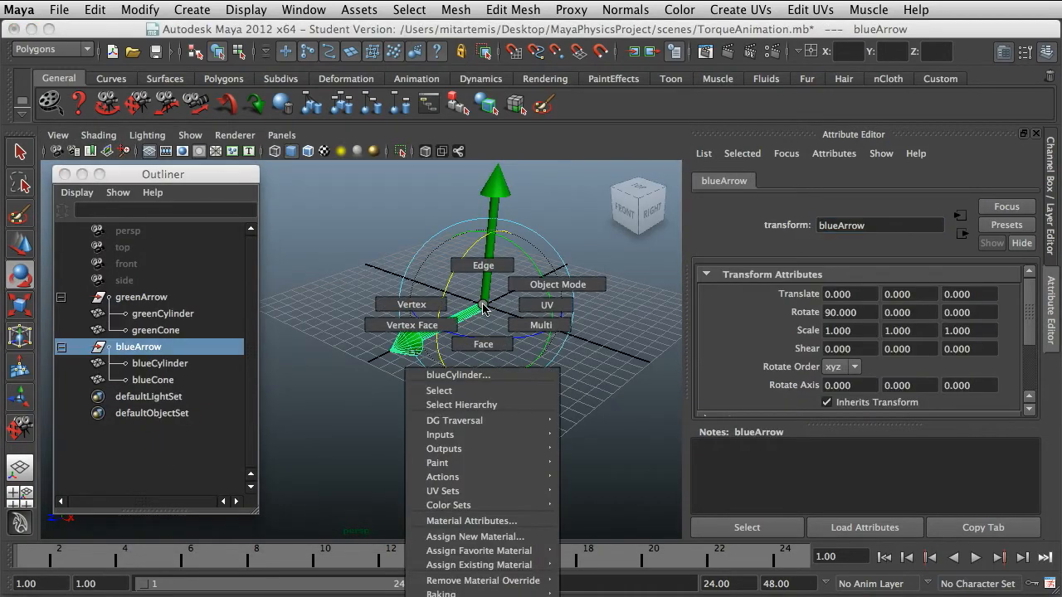
{"action": "mouse_move", "coordinate": [530, 566]}
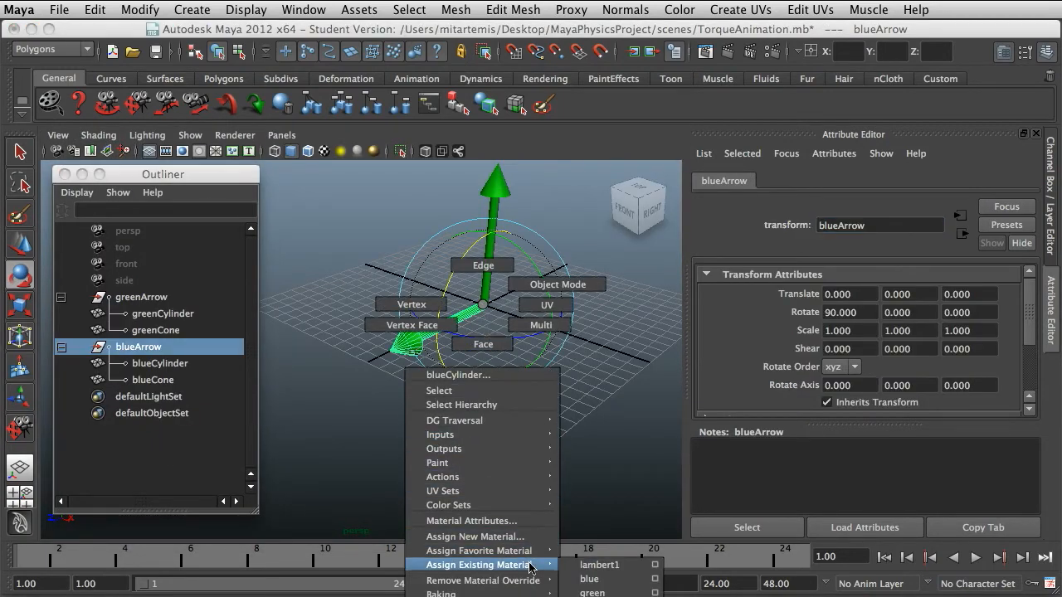
{"action": "left_click", "coordinate": [630, 580]}
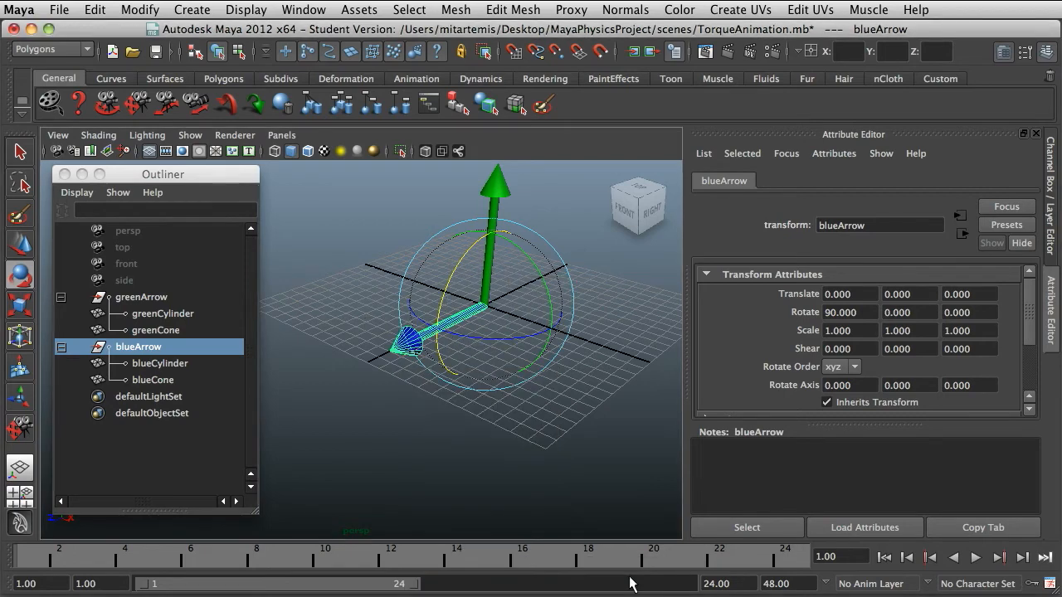
Duplicate the blueArrow group and rotate the copy about 42.5 degrees around the Y axis
{"action": "left_click", "coordinate": [594, 399]}
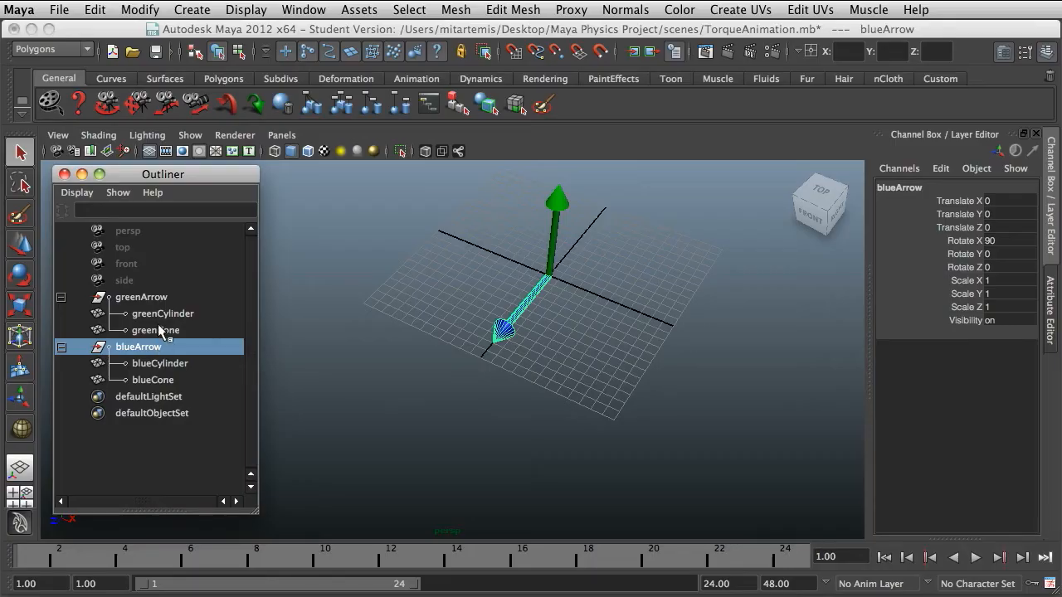
{"action": "left_click", "coordinate": [98, 9]}
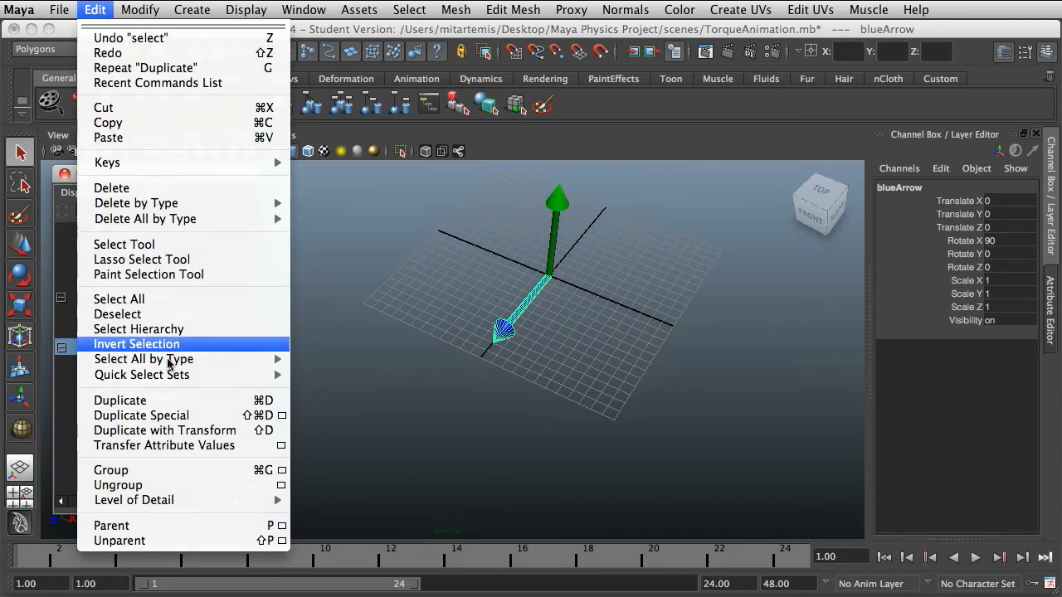
{"action": "left_click", "coordinate": [120, 401]}
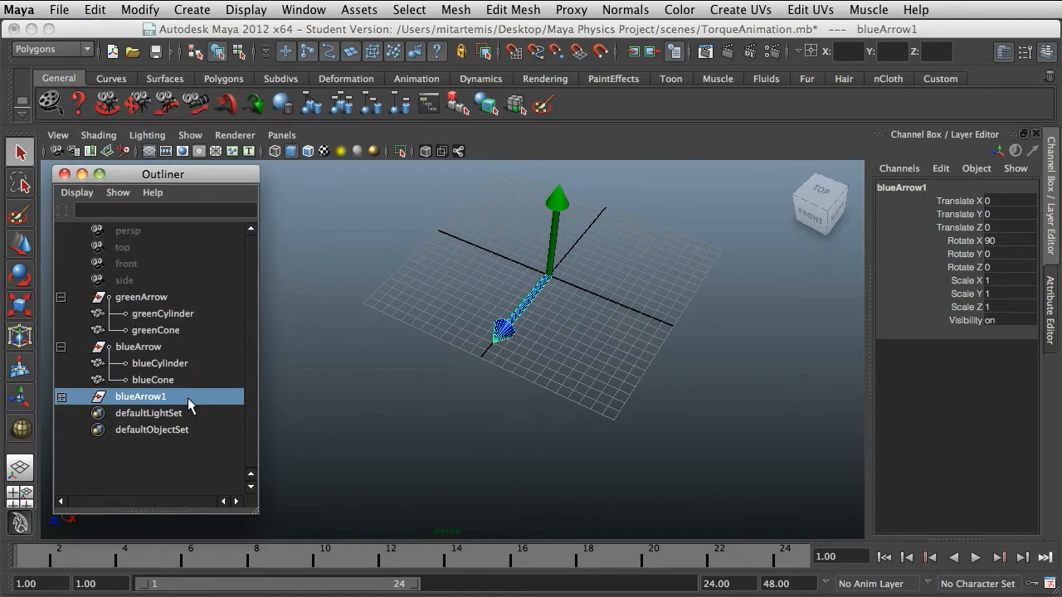
{"action": "left_click", "coordinate": [22, 276]}
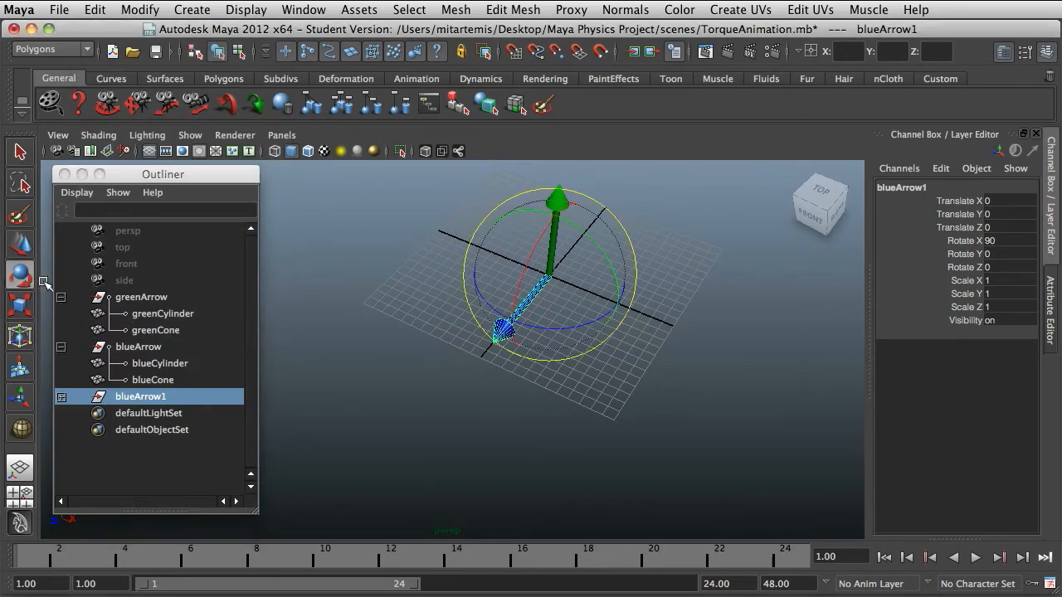
{"action": "left_click_drag", "start_coordinate": [539, 328], "coordinate": [595, 325]}
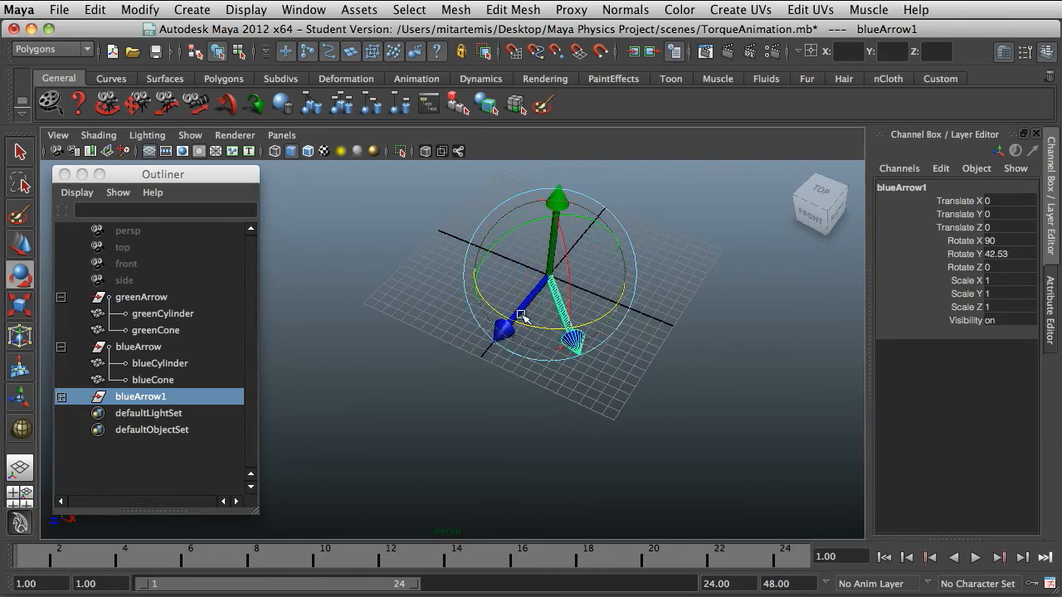
Move the duplicated arrow about 10.48 units along Z to the blue arrow's tip and set its Rotate Y to 45
{"action": "left_click", "coordinate": [21, 247]}
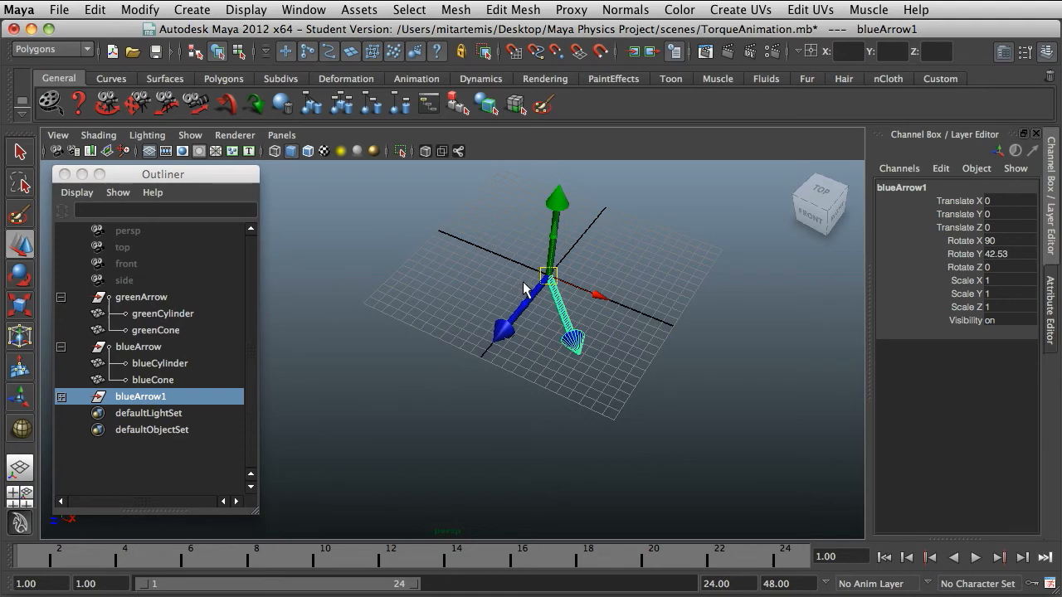
{"action": "left_click_drag", "start_coordinate": [524, 287], "coordinate": [485, 375]}
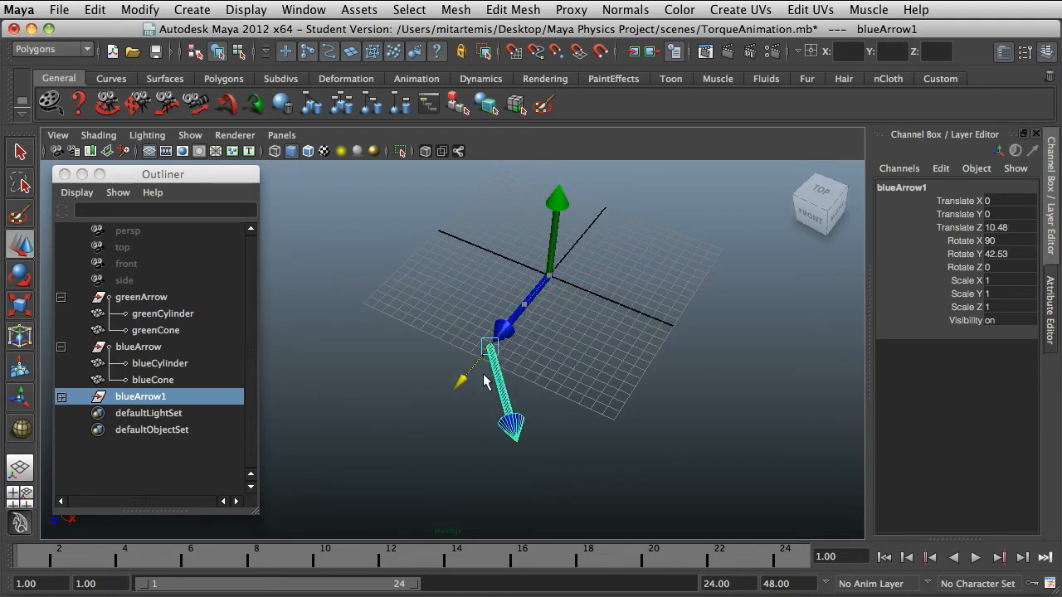
{"action": "double_click", "coordinate": [1005, 254]}
{"action": "type", "text": "45"}
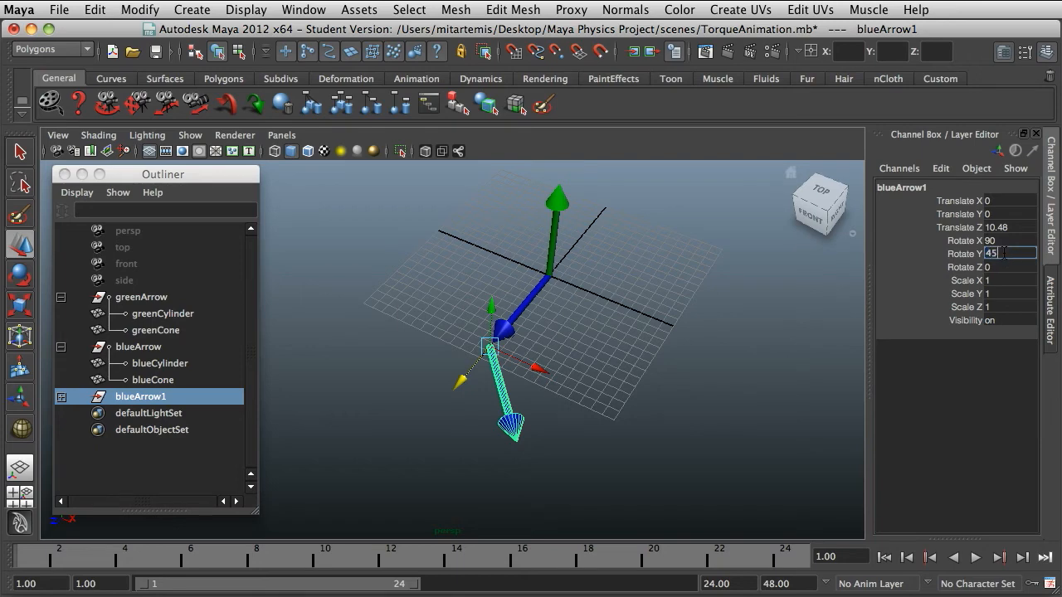
{"action": "key", "text": "Return"}
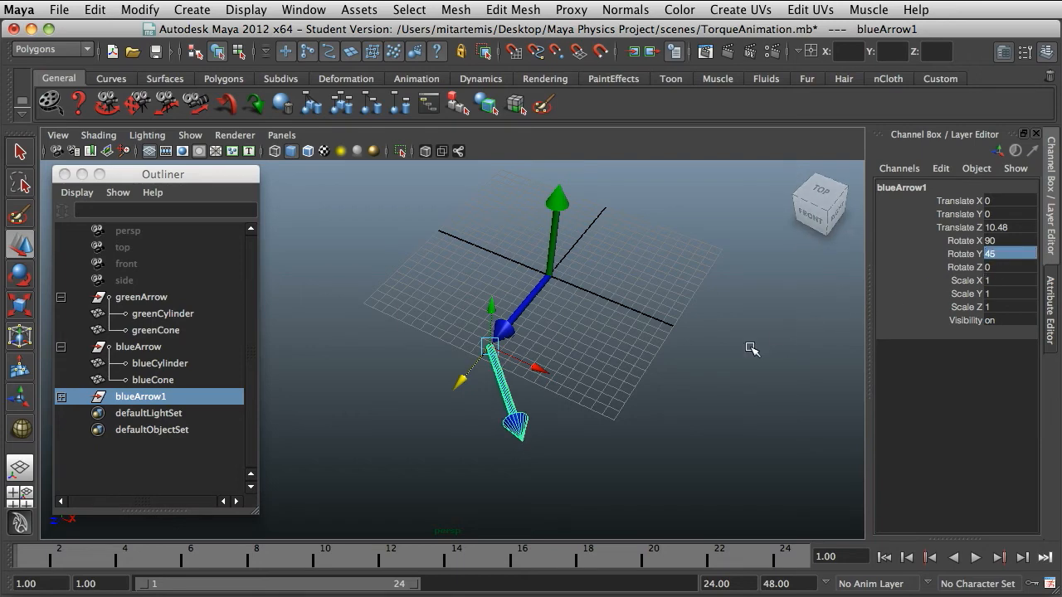
Expand the duplicated group in the Outliner and rename it redArrow, with its parts named redCylinder and redCone
{"action": "left_click", "coordinate": [61, 397]}
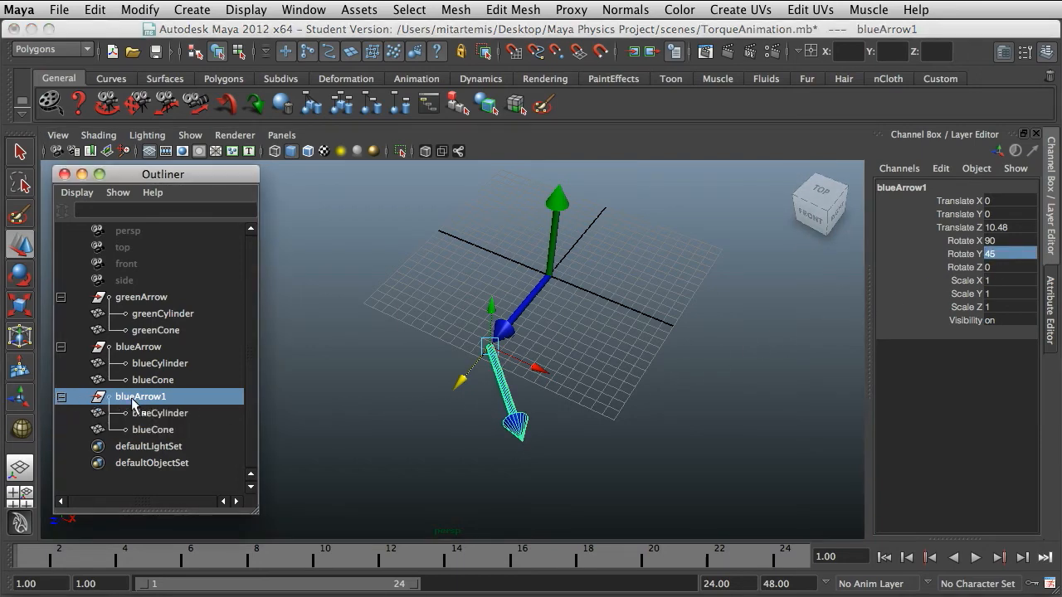
{"action": "double_click", "coordinate": [133, 399]}
{"action": "left_click_drag", "start_coordinate": [131, 400], "coordinate": [111, 399]}
{"action": "type", "text": "redArrow1"}
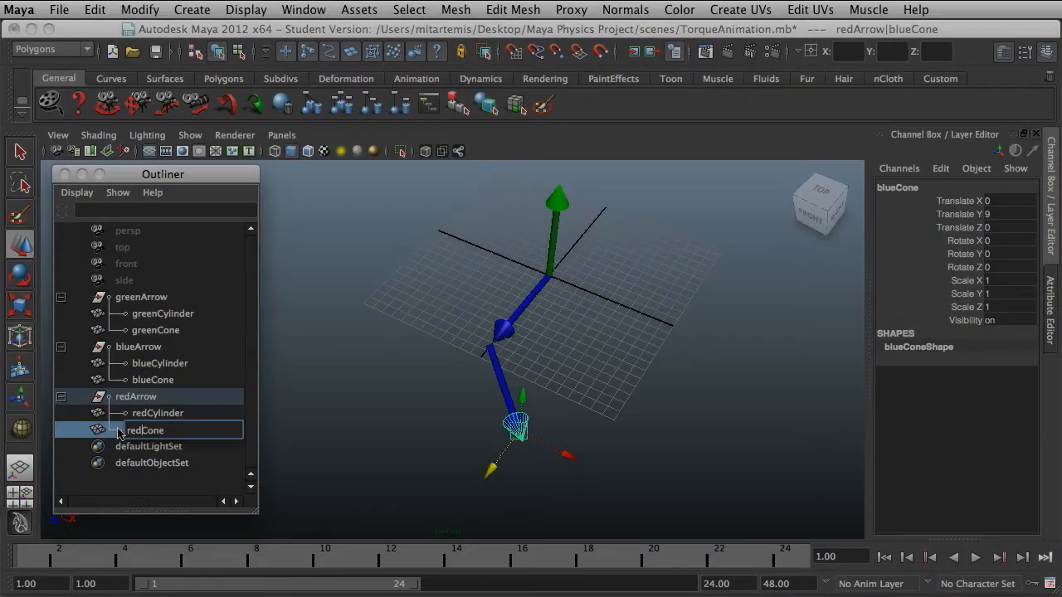
{"action": "key", "text": "Return"}
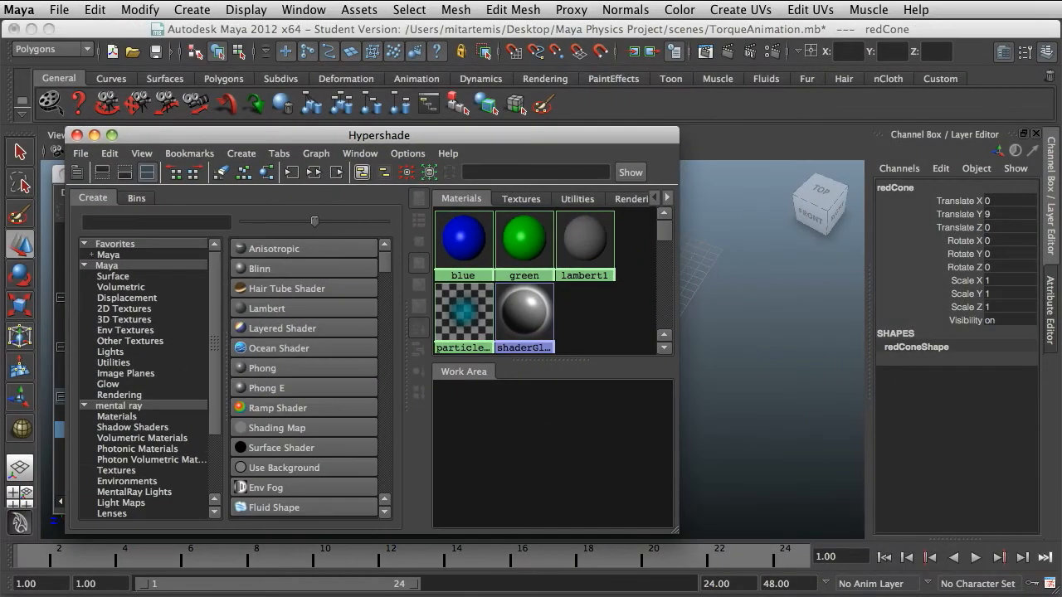
Create a new Phong material in the Hypershade and set its color to red
{"action": "left_click", "coordinate": [319, 370]}
{"action": "double_click", "coordinate": [474, 440]}
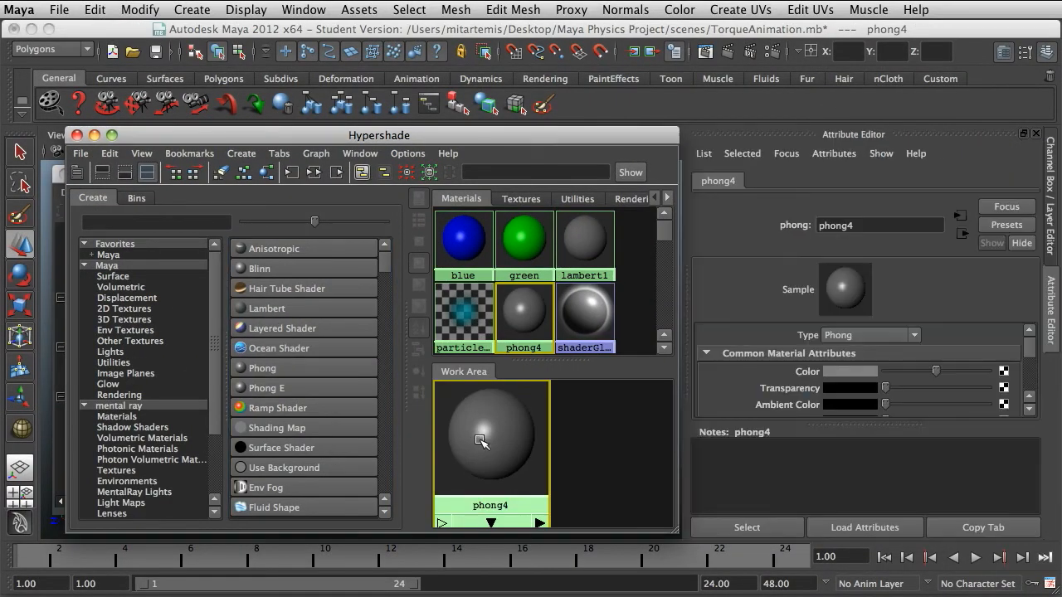
{"action": "left_click", "coordinate": [844, 373]}
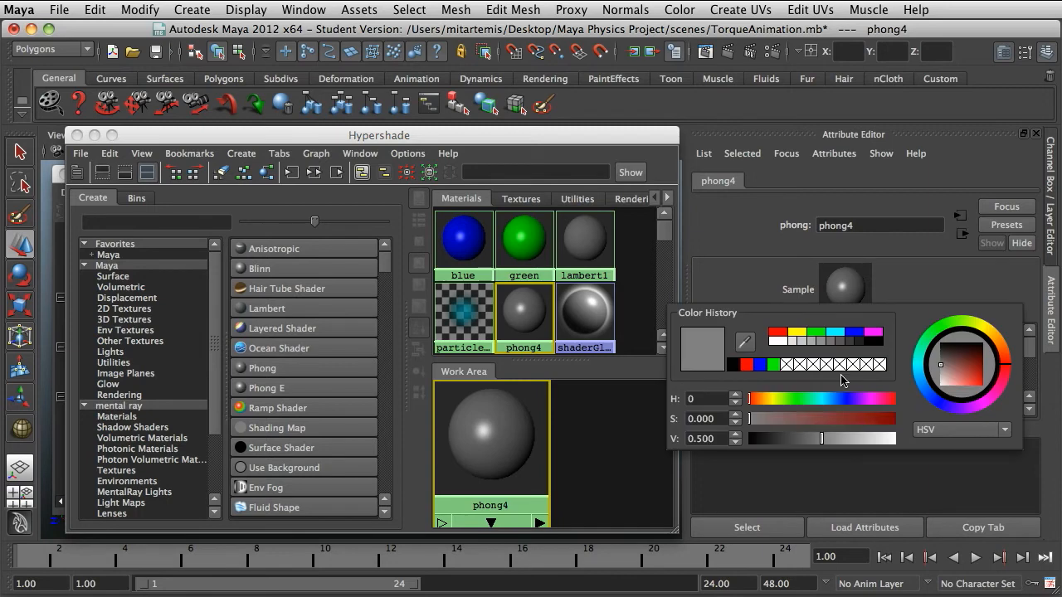
{"action": "left_click", "coordinate": [778, 334]}
Rename the new Phong material as red and close the Hypershade
{"action": "left_click", "coordinate": [861, 225]}
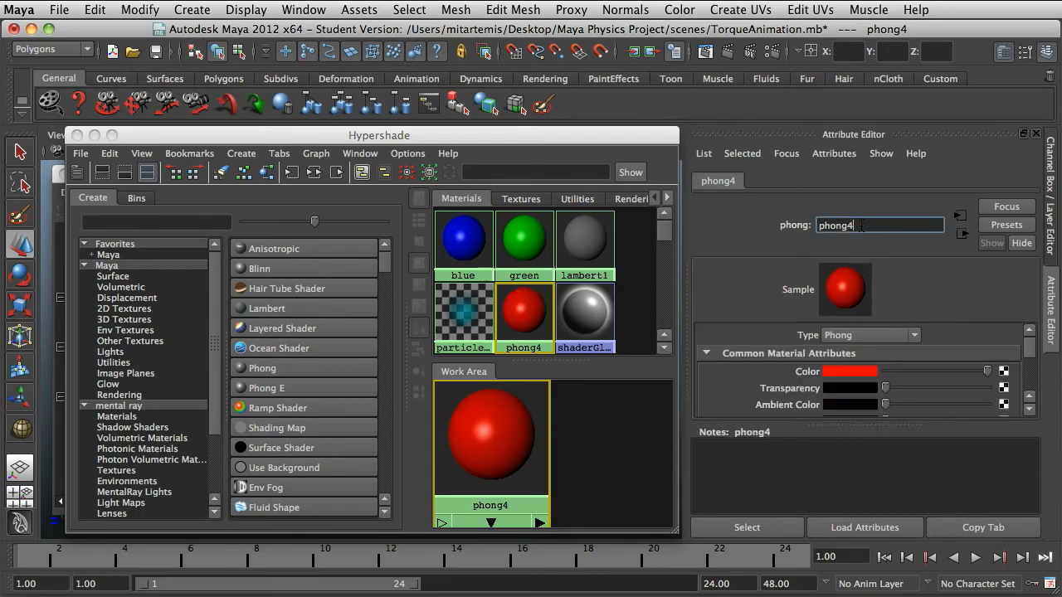
{"action": "type", "text": "red"}
{"action": "key", "text": "Return"}
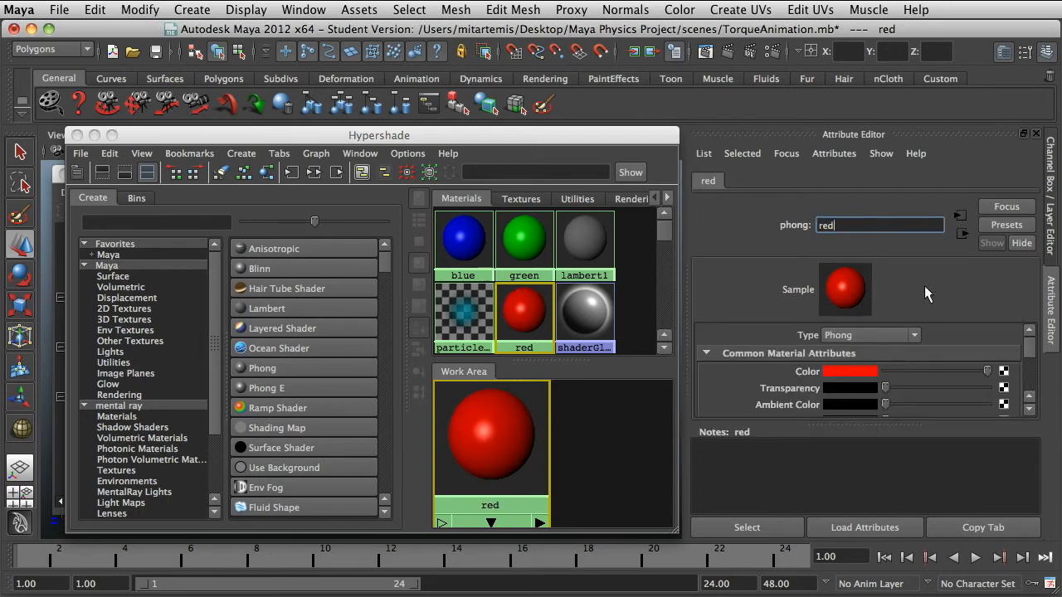
{"action": "left_click", "coordinate": [76, 135]}
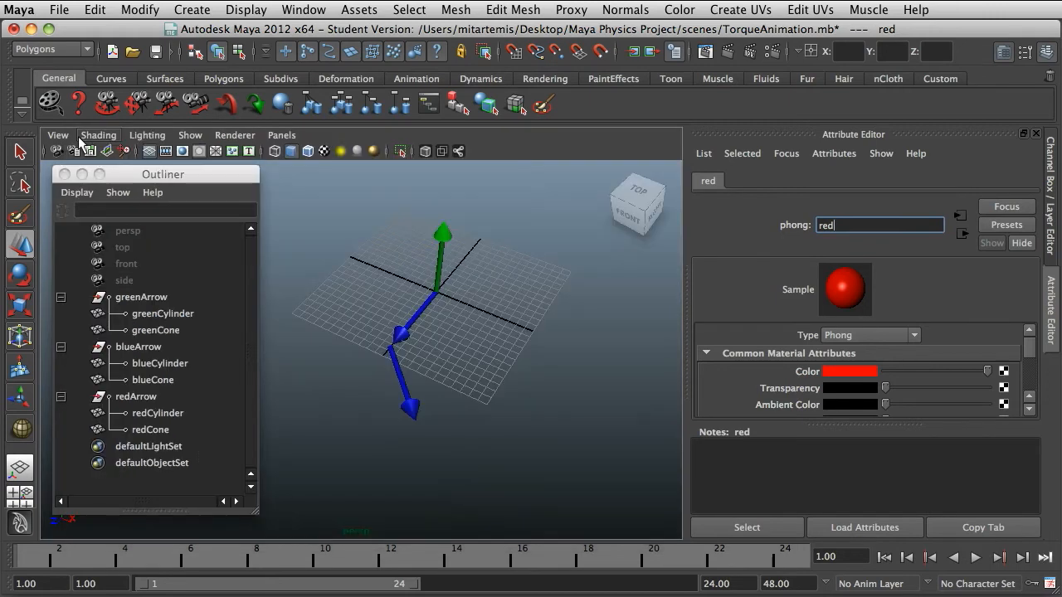
Assign the existing red material to the redArrow group and deselect it
{"action": "left_click", "coordinate": [132, 402]}
{"action": "right_click", "coordinate": [390, 356]}
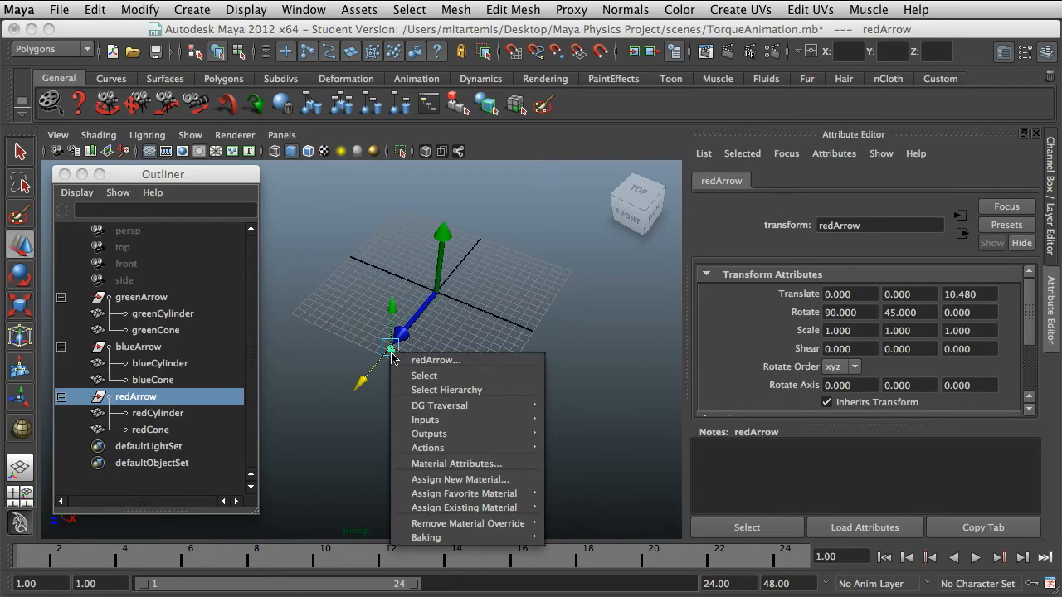
{"action": "mouse_move", "coordinate": [465, 507]}
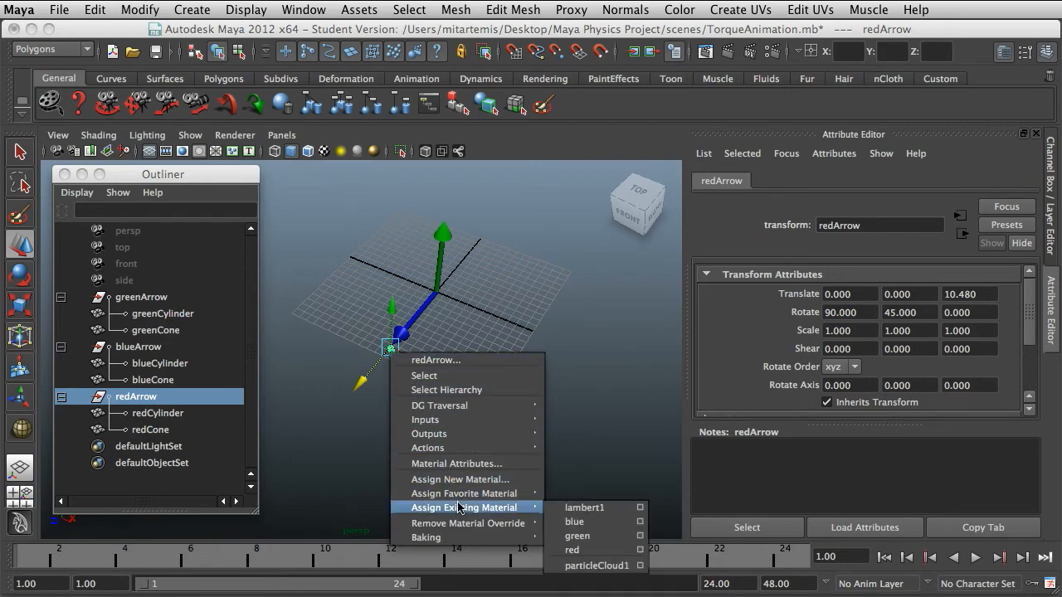
{"action": "left_click", "coordinate": [614, 547]}
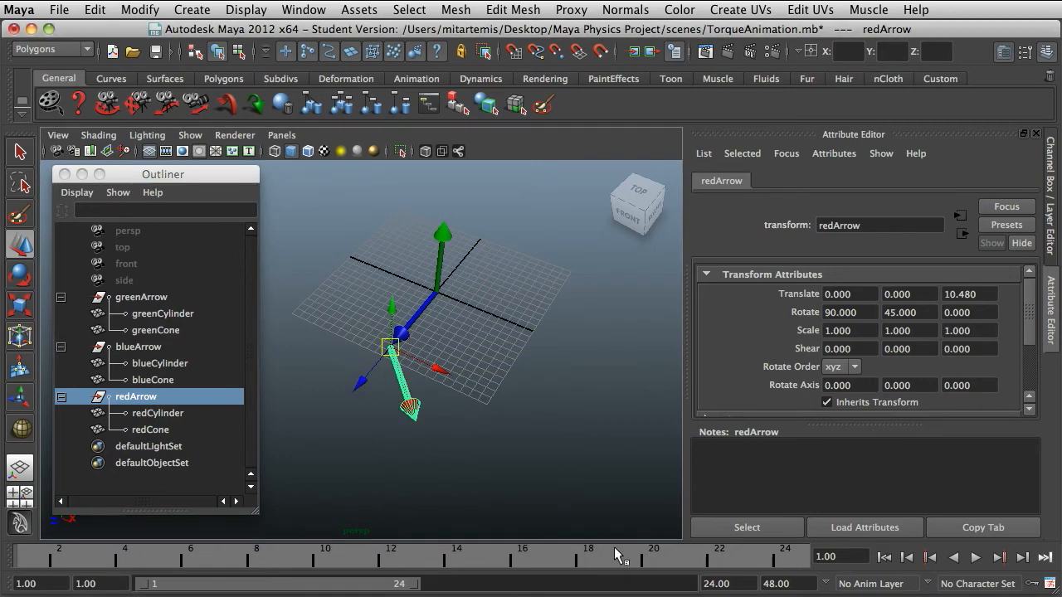
{"action": "left_click", "coordinate": [553, 365]}
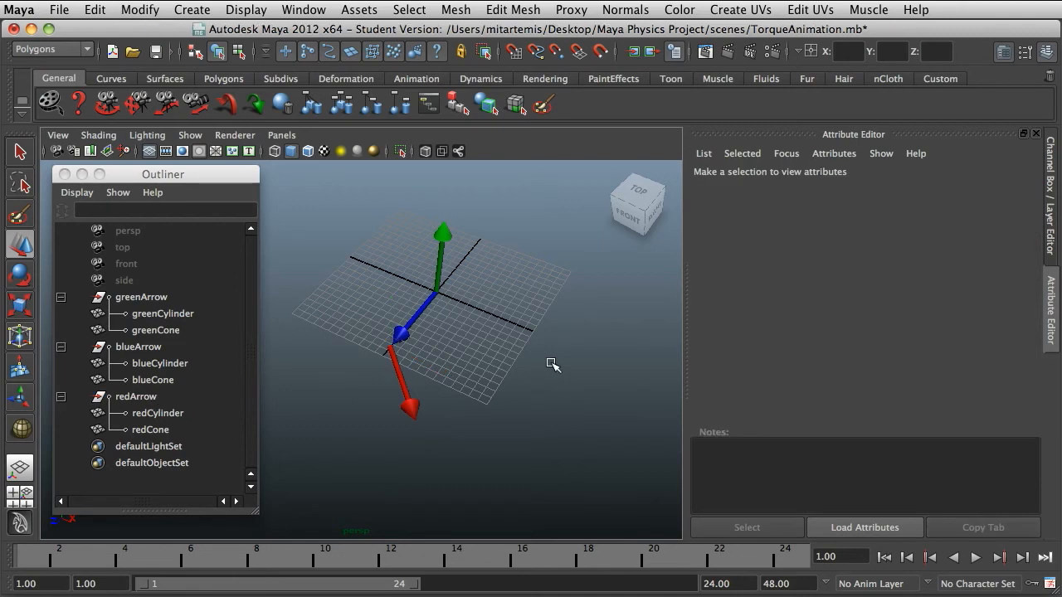
Create a polygon sphere at the origin, where the green and blue arrows meet
{"action": "left_click", "coordinate": [192, 9]}
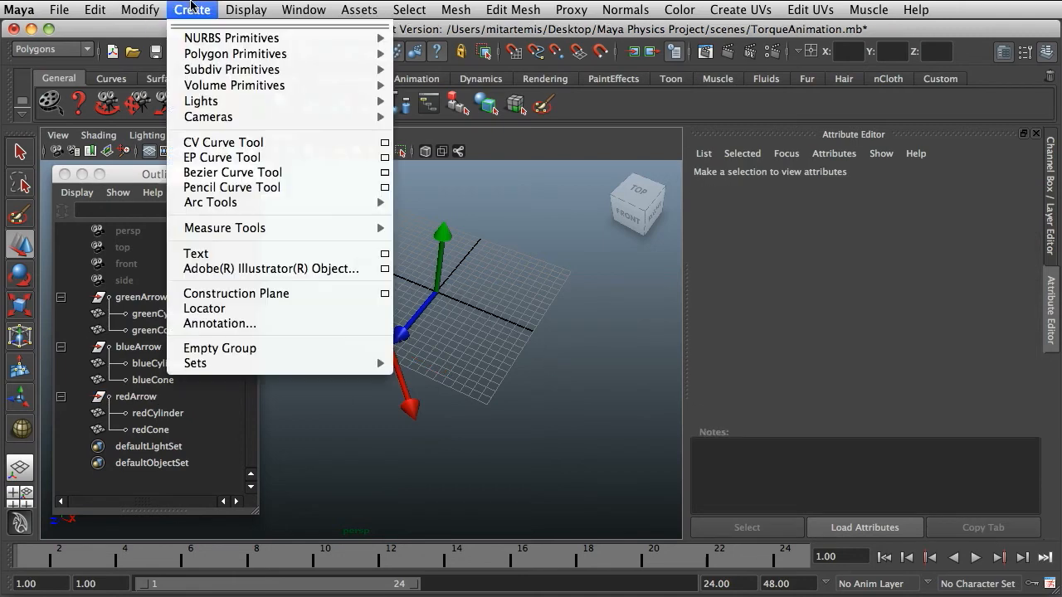
{"action": "mouse_move", "coordinate": [209, 56]}
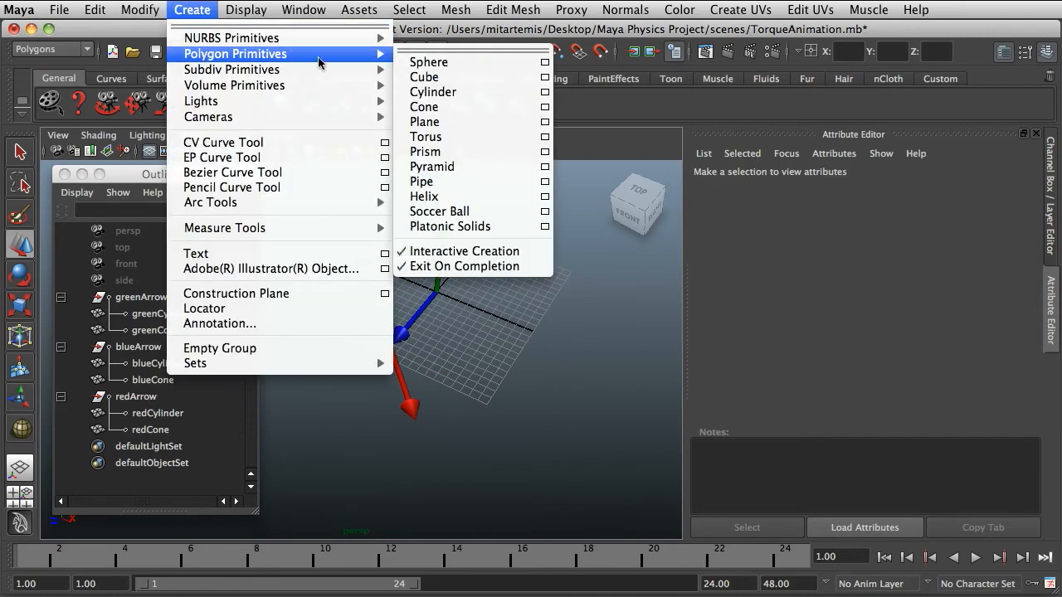
{"action": "left_click", "coordinate": [473, 63]}
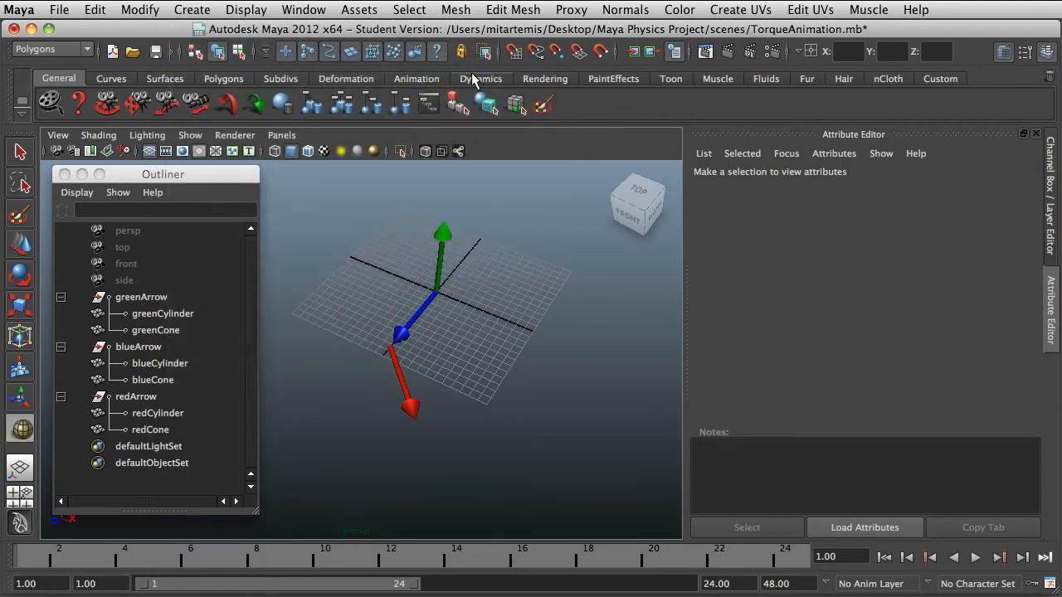
{"action": "left_click", "coordinate": [442, 296]}
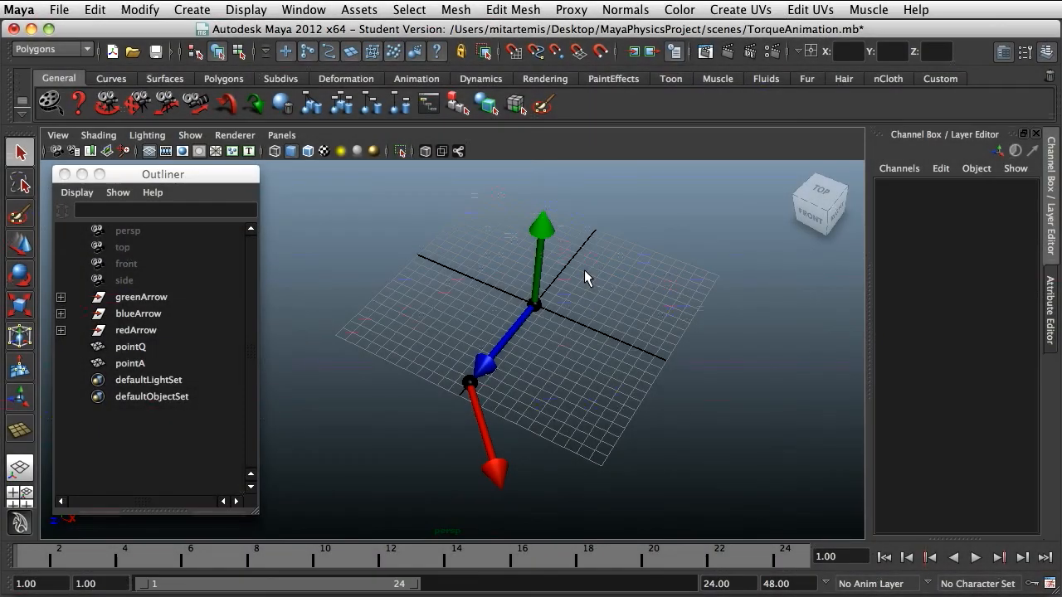
Switch to the top orthographic view and draw a large polygon plane spanning the blue and red arrows
{"action": "left_click", "coordinate": [280, 136]}
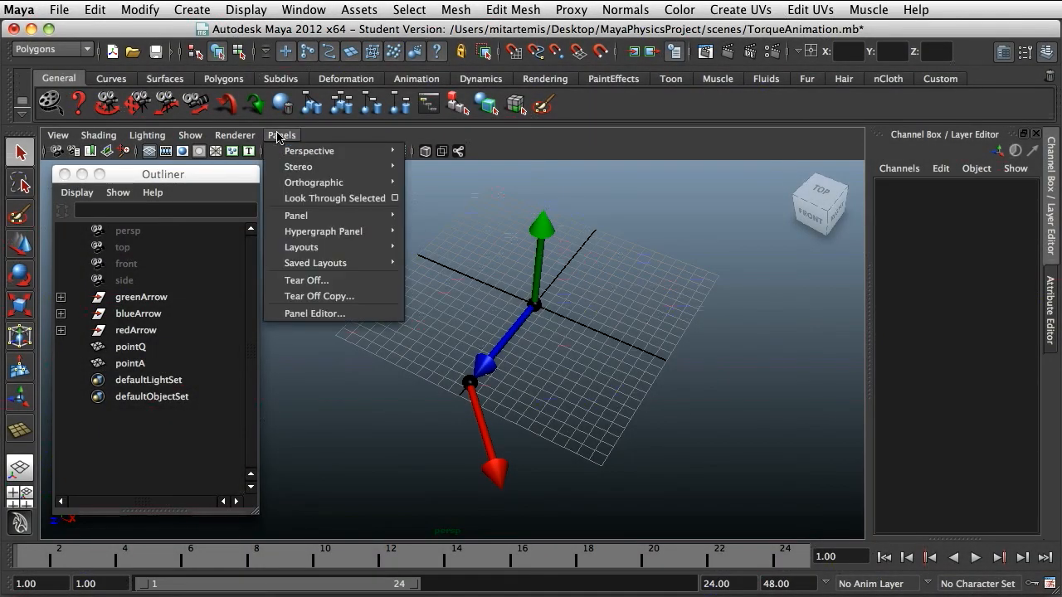
{"action": "mouse_move", "coordinate": [311, 182]}
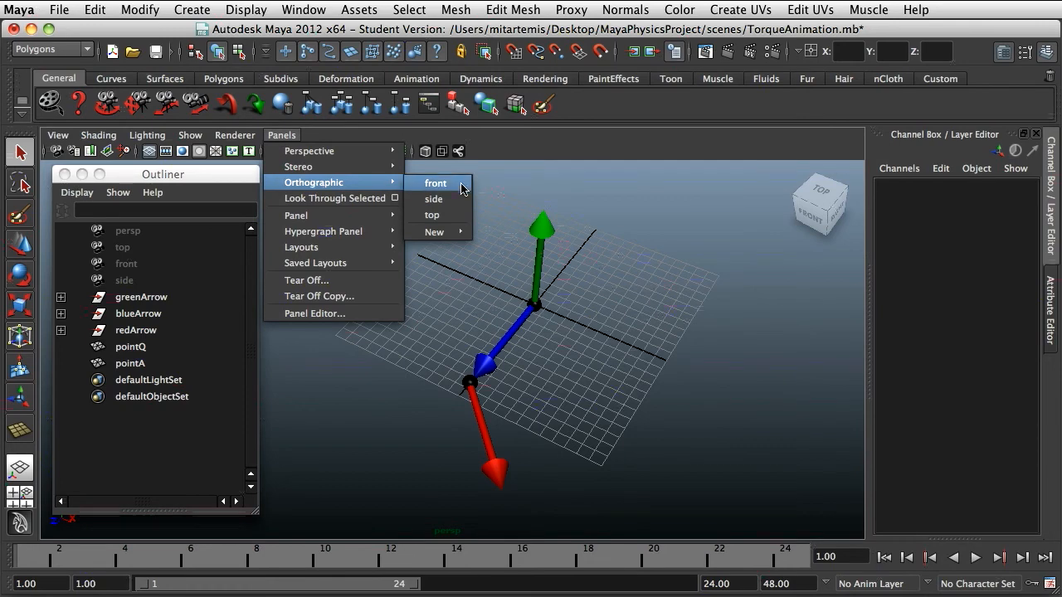
{"action": "left_click", "coordinate": [458, 217]}
{"action": "left_click", "coordinate": [196, 9]}
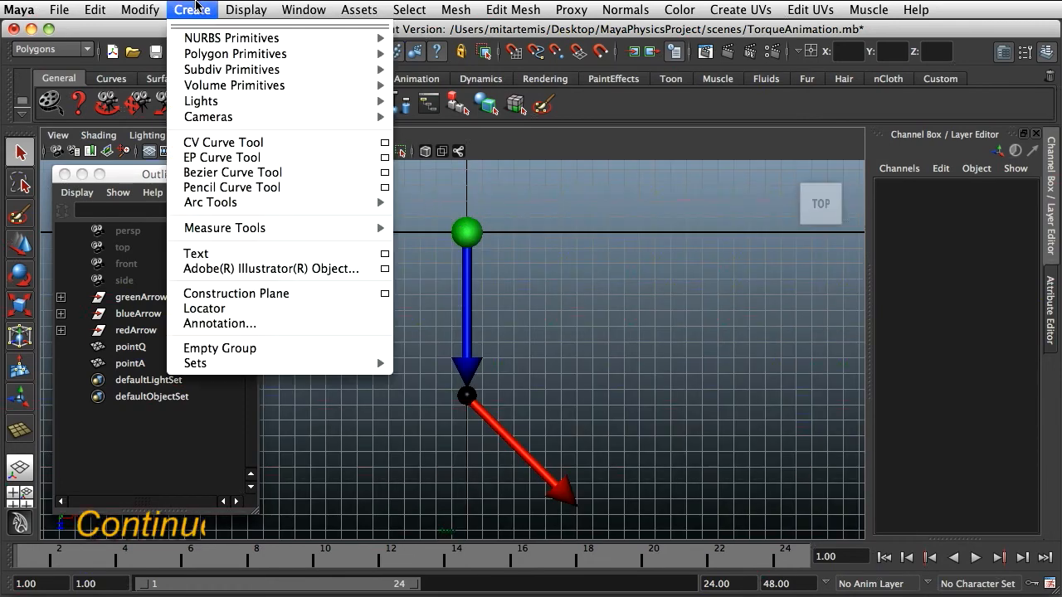
{"action": "mouse_move", "coordinate": [204, 54]}
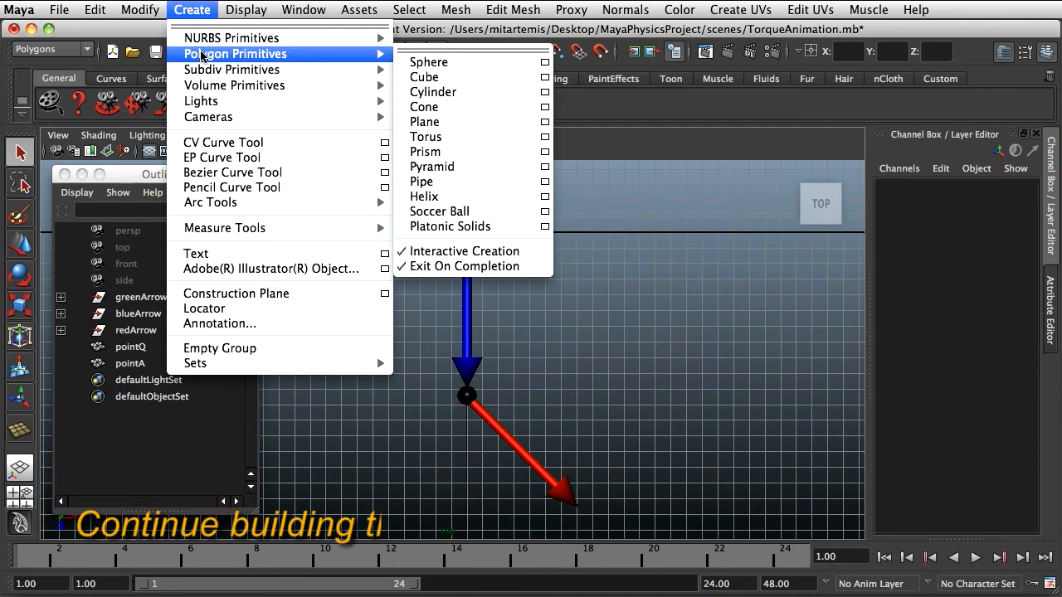
{"action": "left_click", "coordinate": [477, 123]}
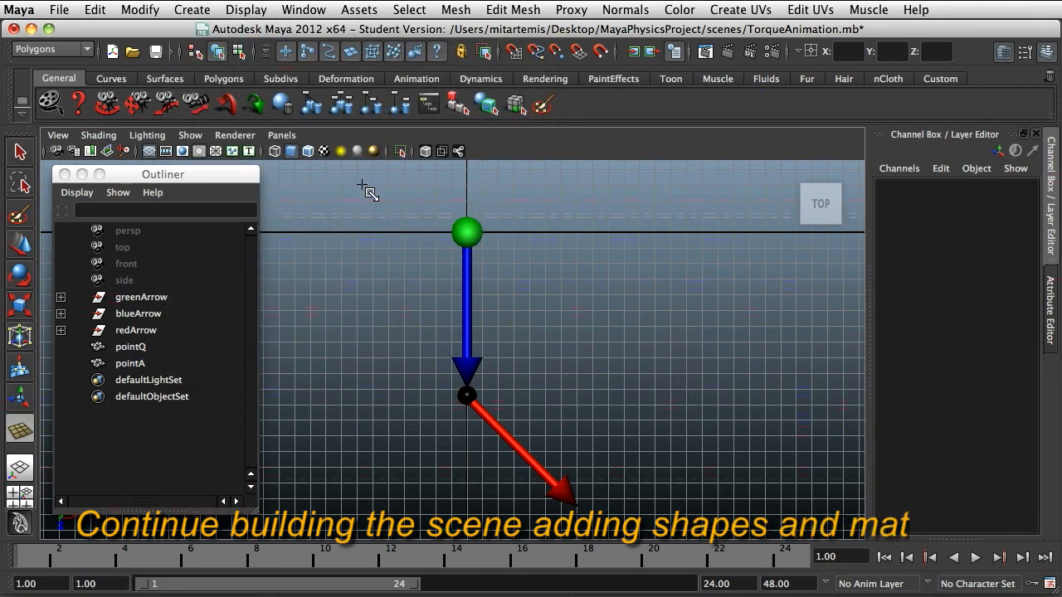
{"action": "left_click_drag", "start_coordinate": [326, 187], "coordinate": [611, 537]}
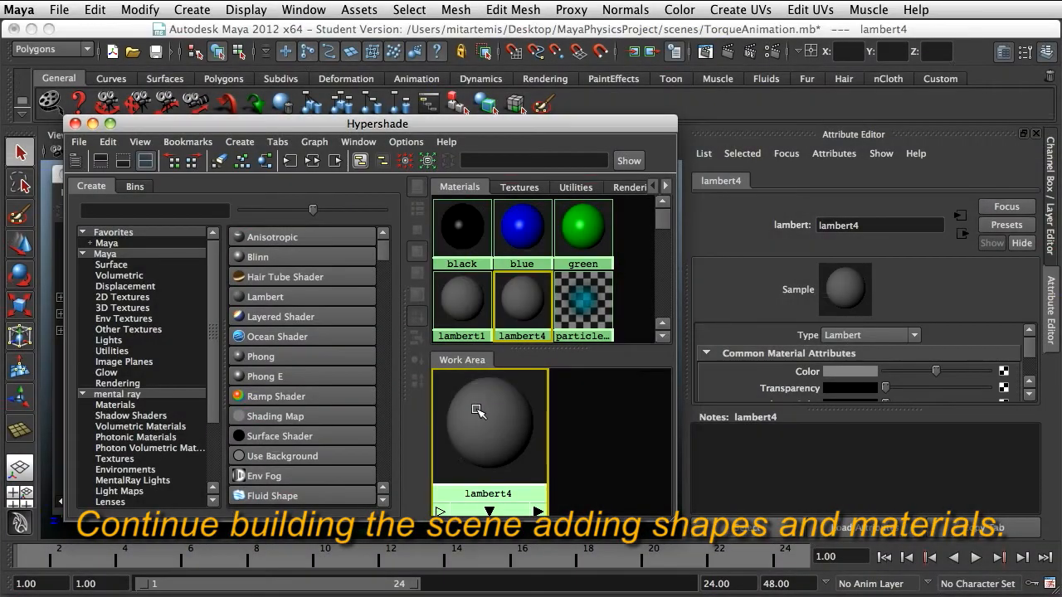
Make the new Lambert material about half transparent, rename it plane and close the Hypershade
{"action": "left_click_drag", "start_coordinate": [885, 389], "coordinate": [939, 389]}
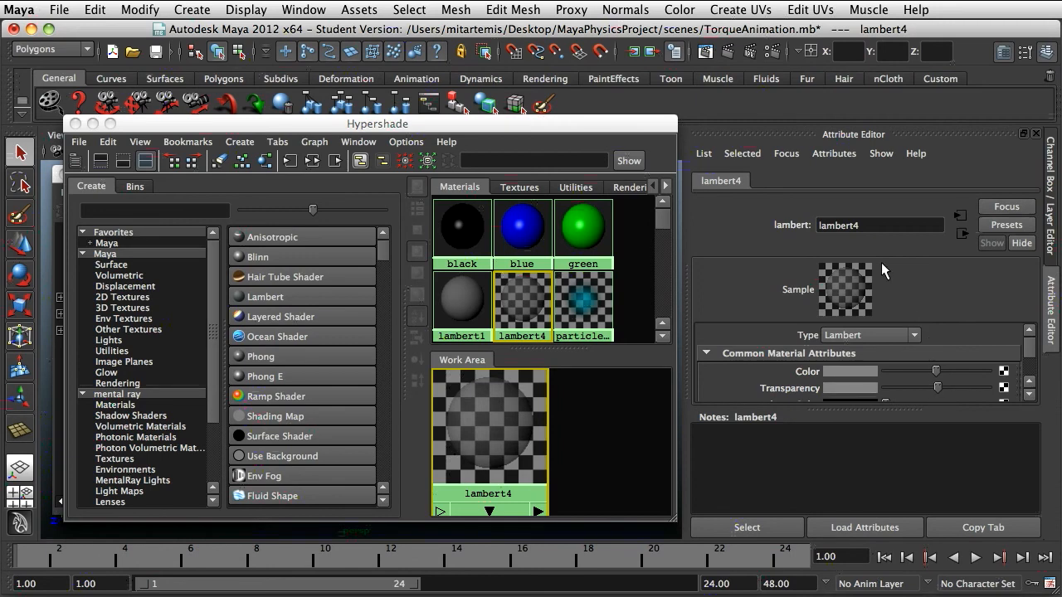
{"action": "left_click_drag", "start_coordinate": [865, 227], "coordinate": [799, 225]}
{"action": "type", "text": "plane"}
{"action": "key", "text": "Return"}
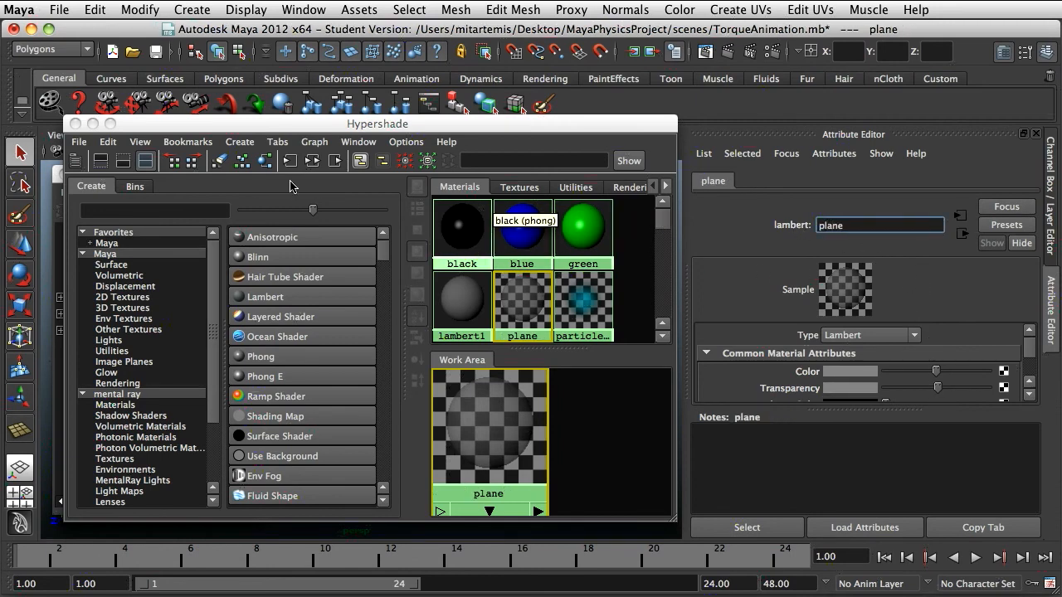
{"action": "left_click", "coordinate": [75, 123]}
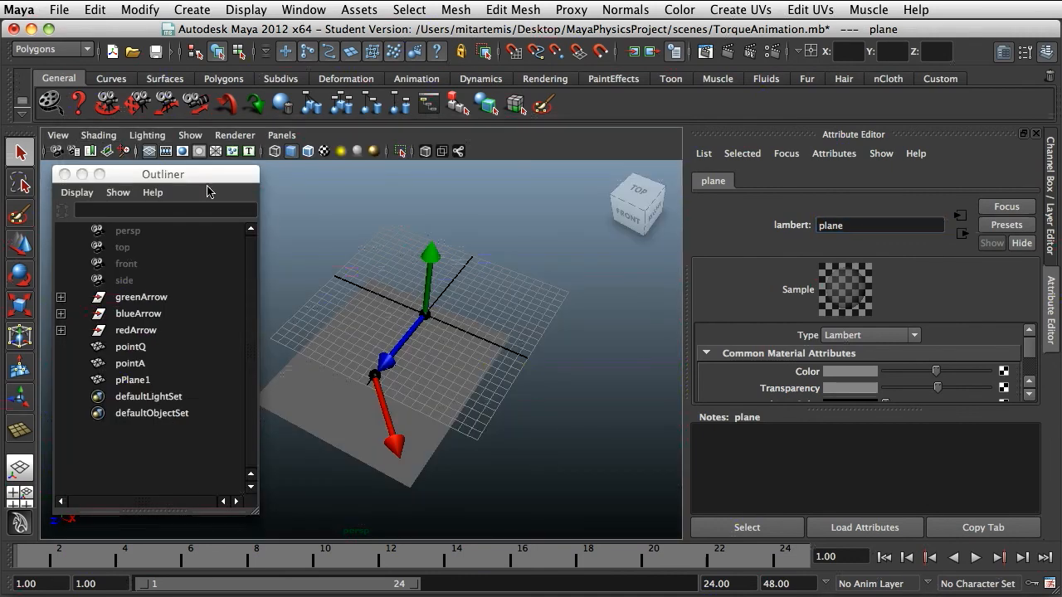
Select the polygon plane and assign the existing plane material to it
{"action": "left_click", "coordinate": [374, 291]}
{"action": "right_click", "coordinate": [374, 291]}
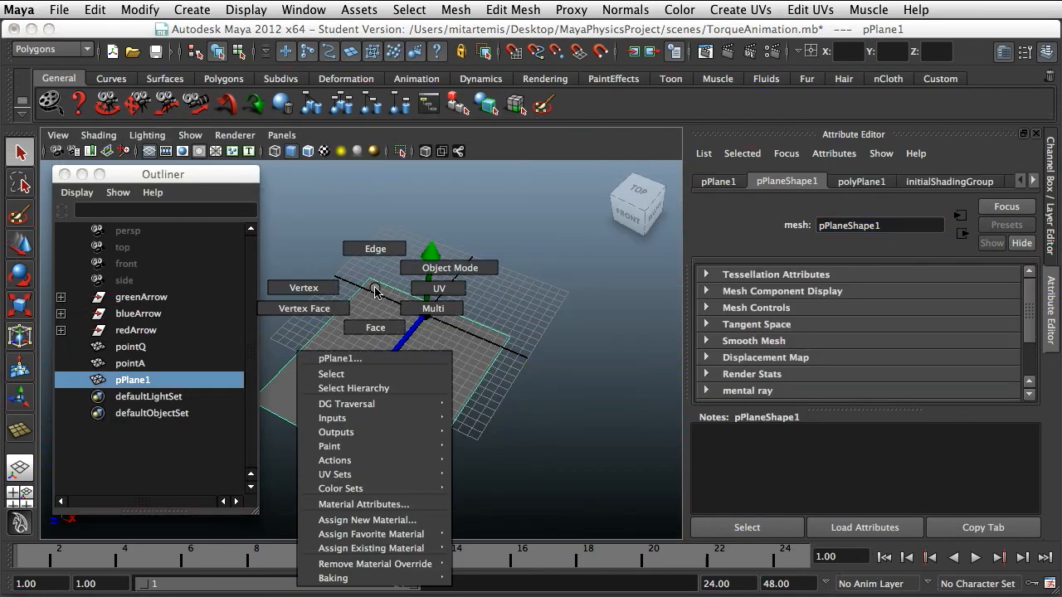
{"action": "mouse_move", "coordinate": [391, 549]}
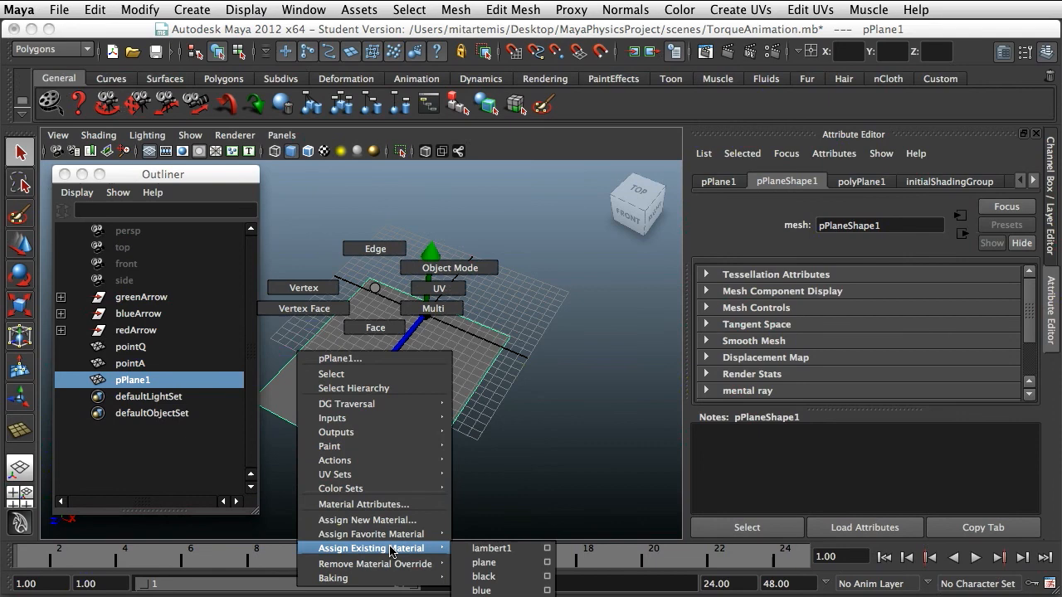
{"action": "left_click", "coordinate": [524, 563]}
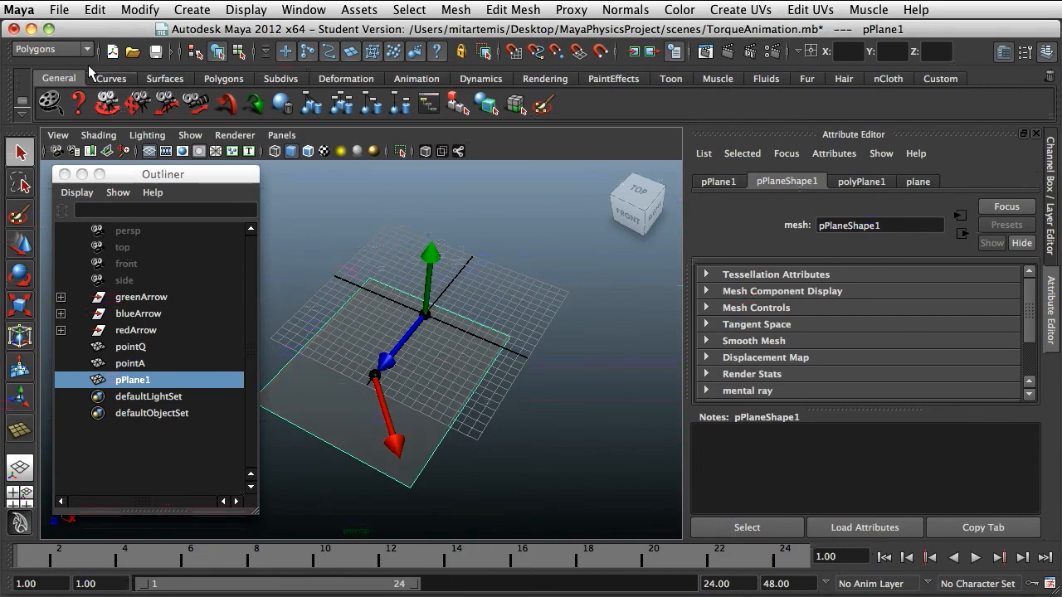
Save the TorqueAnimation scene, accepting the student version notice
{"action": "left_click", "coordinate": [58, 8]}
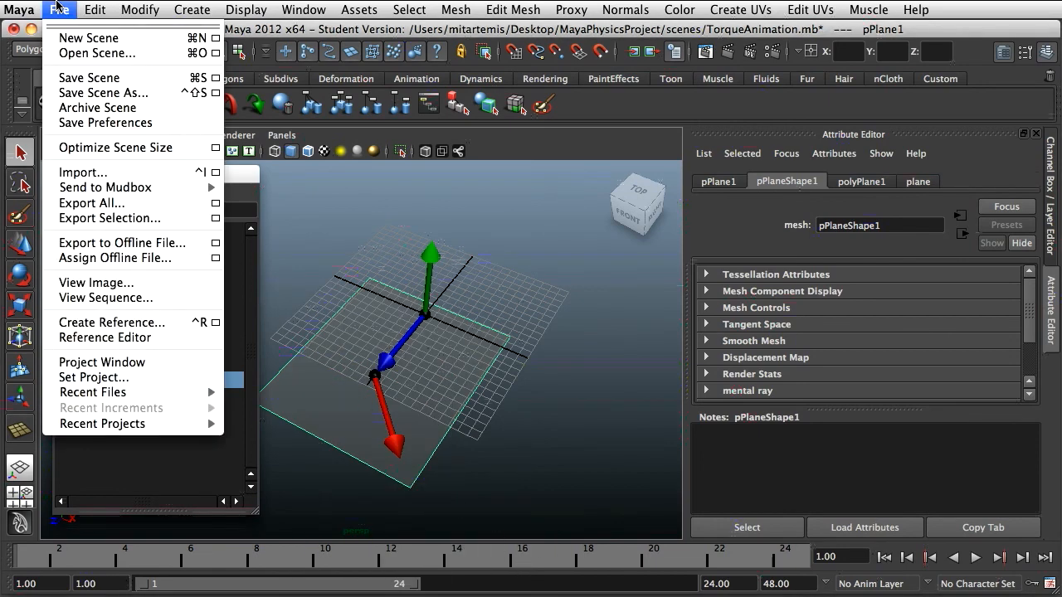
{"action": "left_click", "coordinate": [162, 79]}
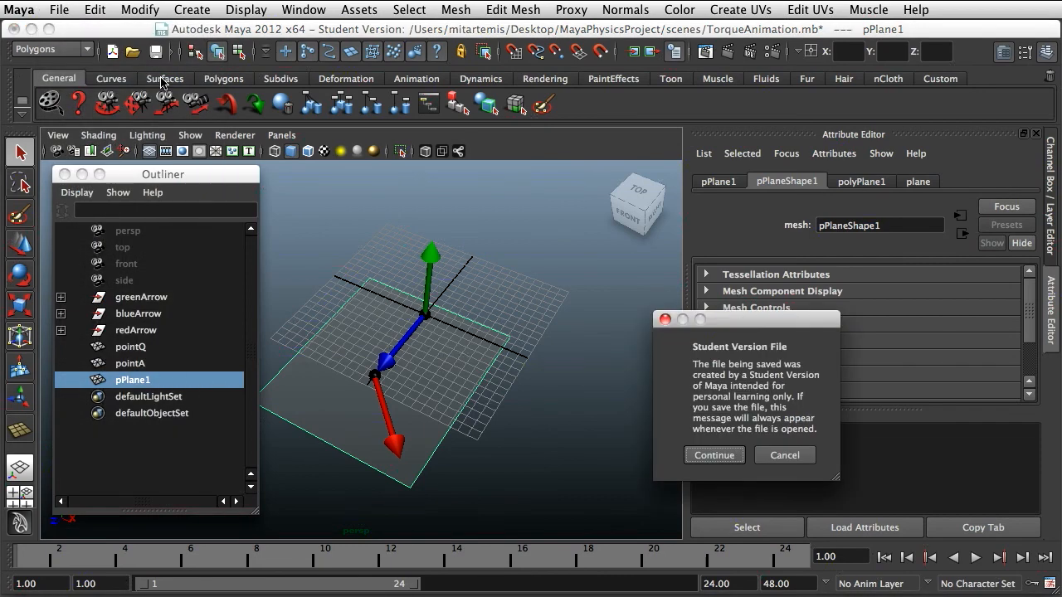
{"action": "left_click", "coordinate": [700, 461]}
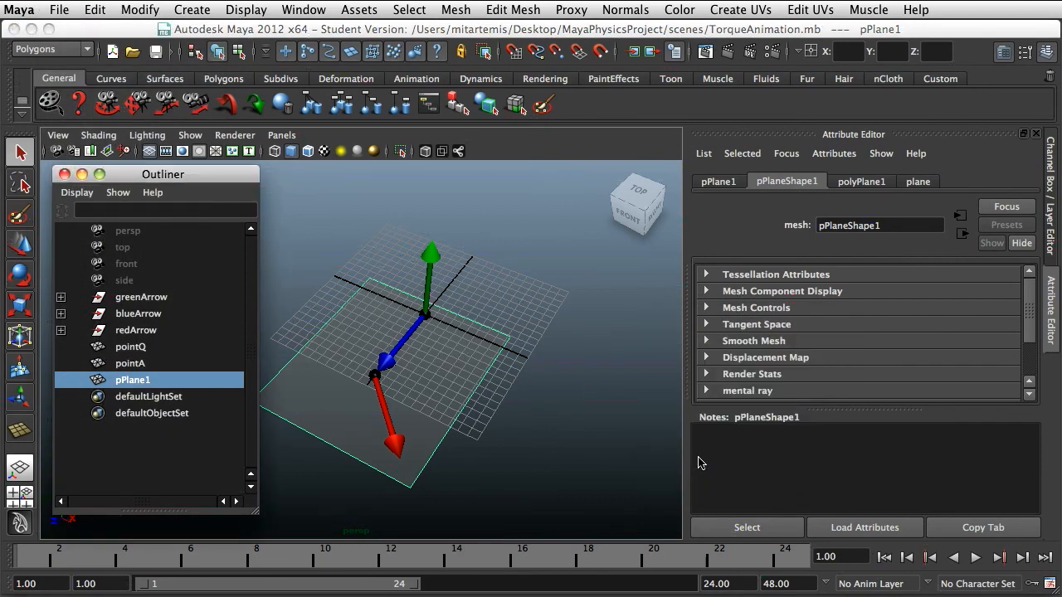